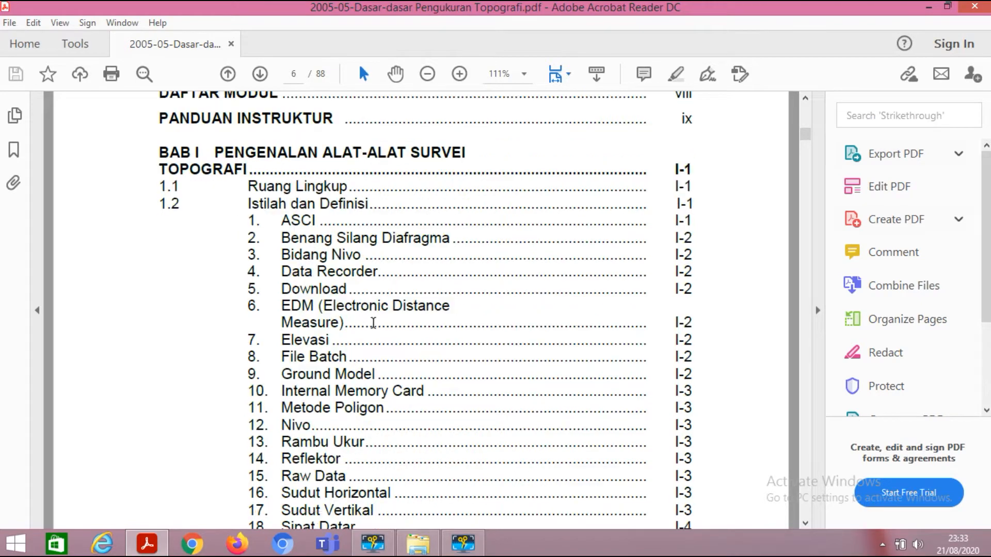
# - Read the topographic surveying module's table of contents from the Bab I definitions through the Bab III GPS chapter
pyautogui.scroll(-3, 356, 309)
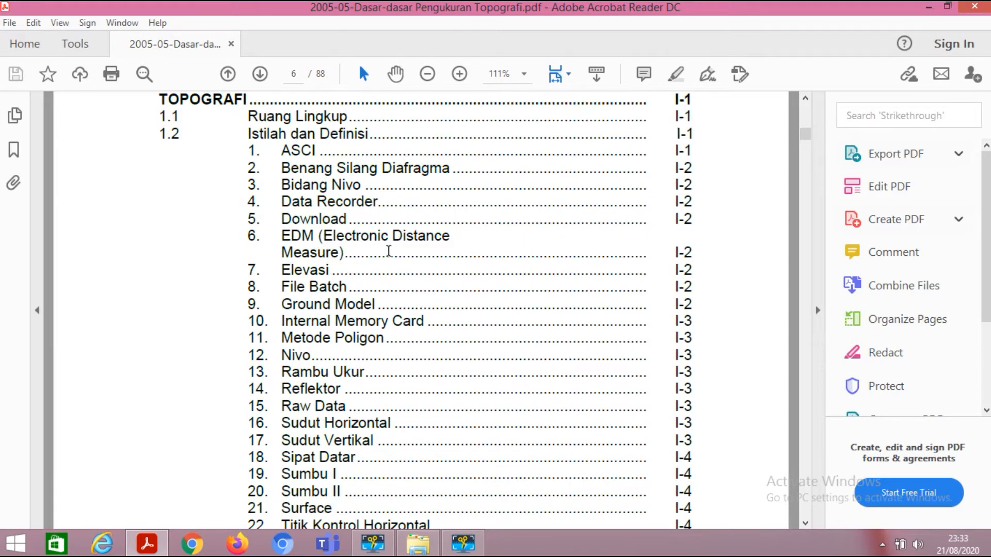
pyautogui.scroll(-10, 384, 299)
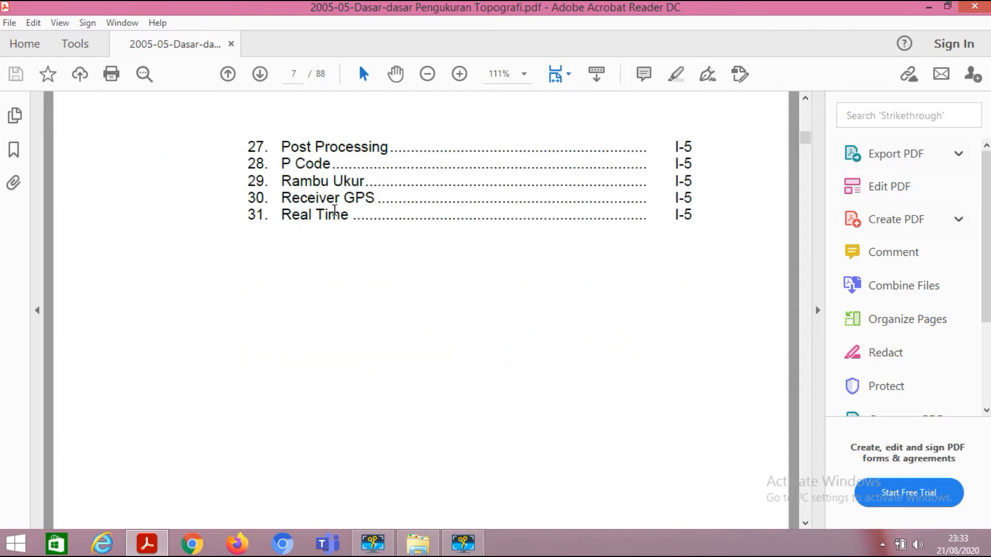
pyautogui.scroll(-15, 429, 253)
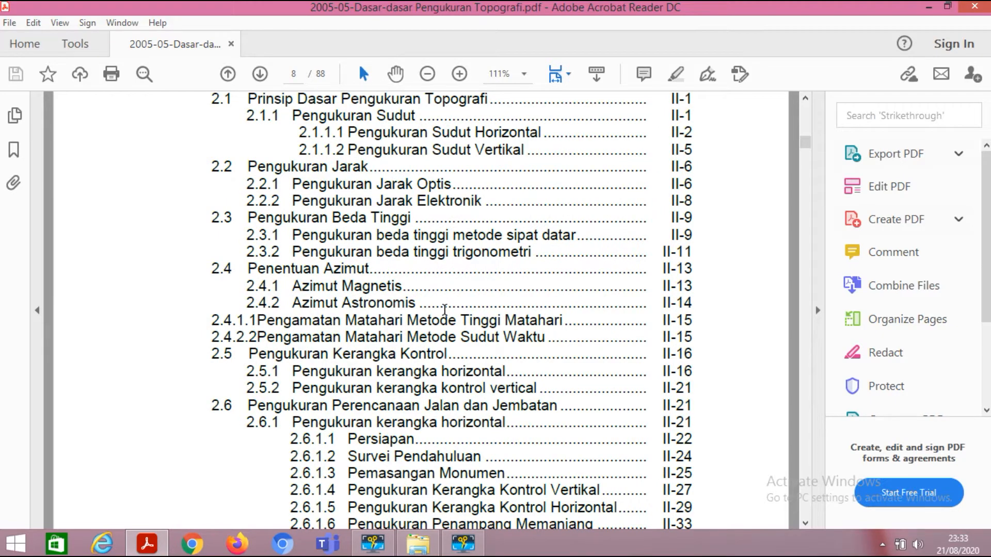
pyautogui.scroll(-3, 417, 341)
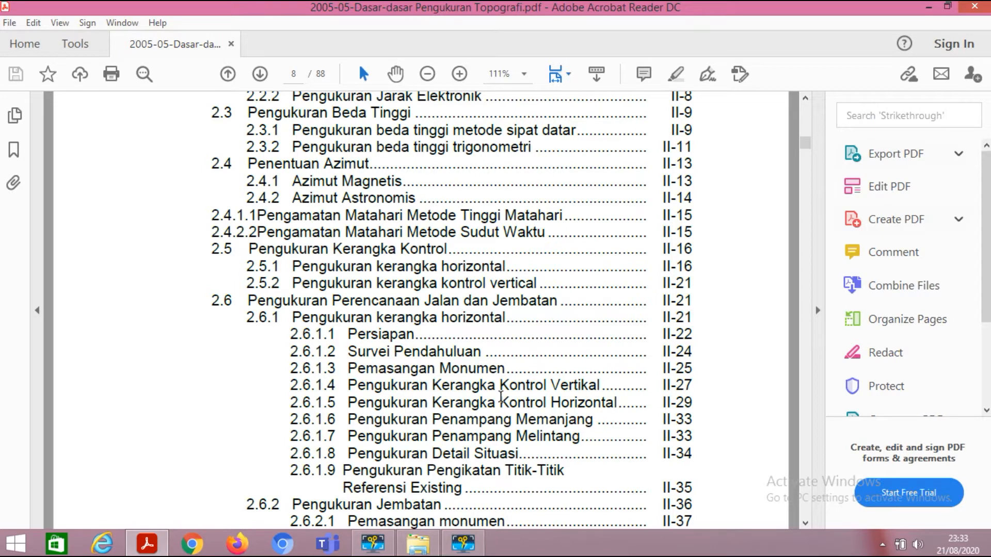
pyautogui.scroll(-2, 500, 397)
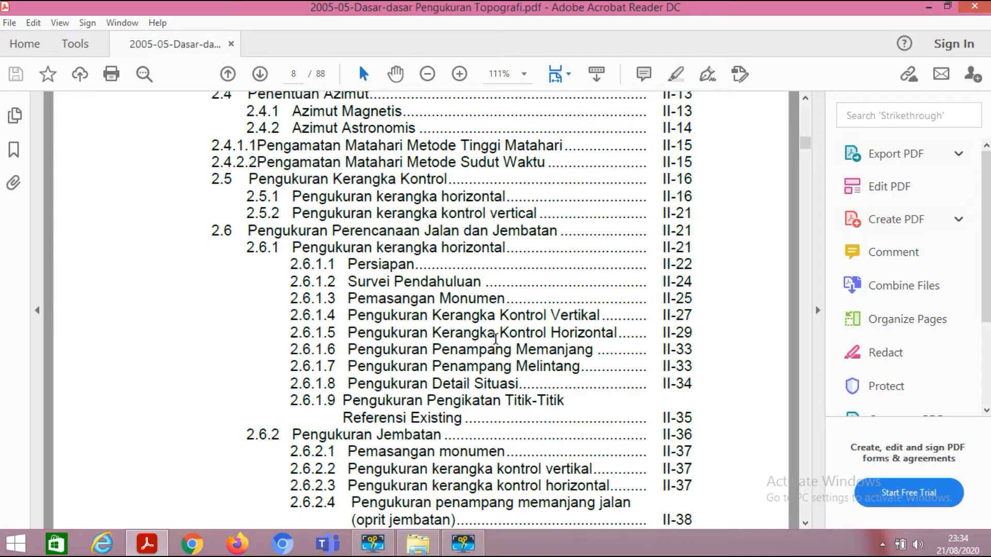
pyautogui.scroll(-3, 471, 346)
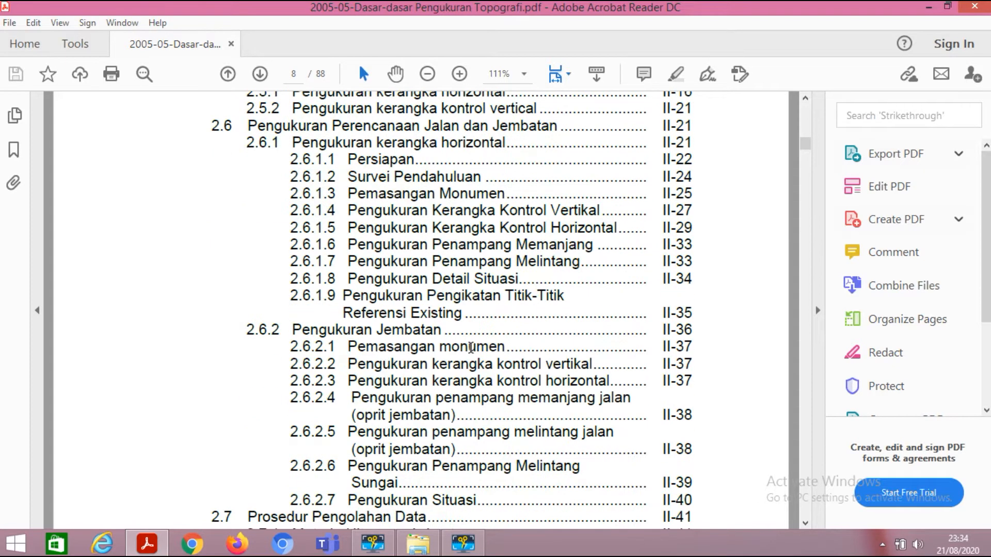
pyautogui.scroll(-3, 389, 341)
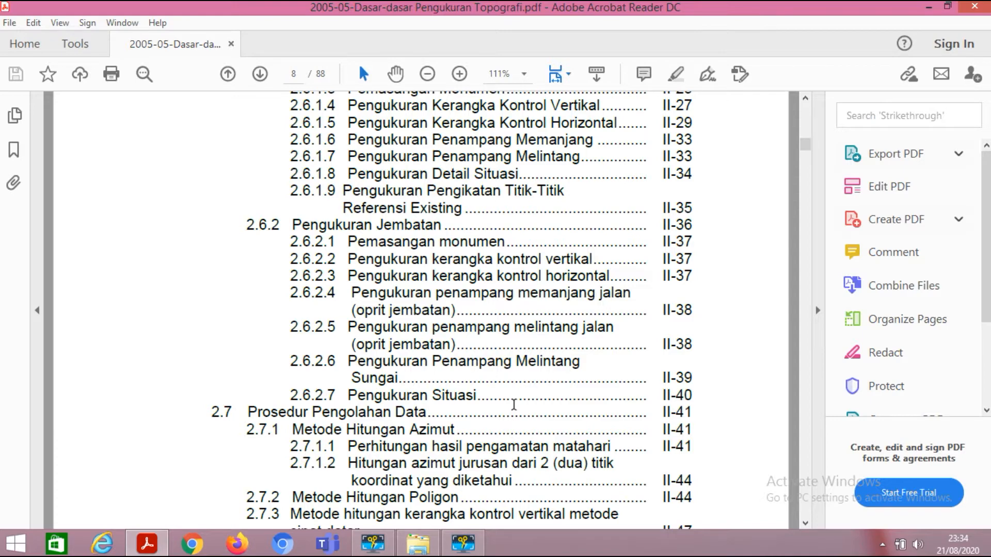
pyautogui.scroll(-3, 531, 413)
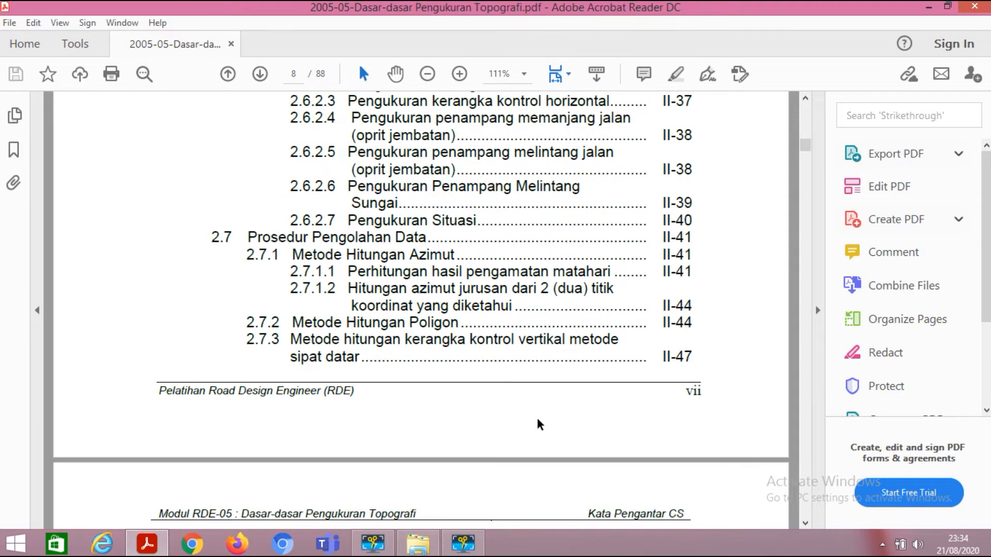
pyautogui.scroll(-4, 539, 424)
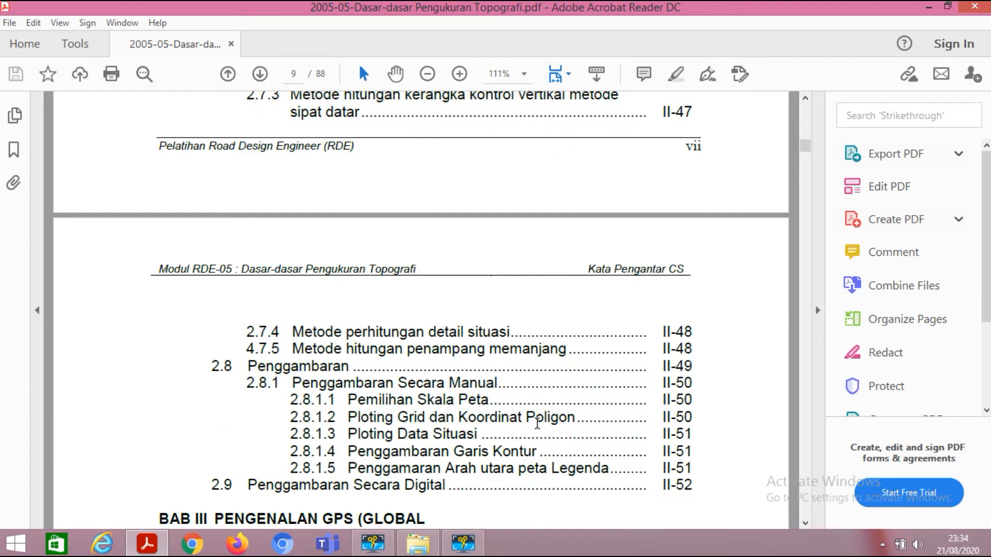
pyautogui.scroll(-1, 537, 423)
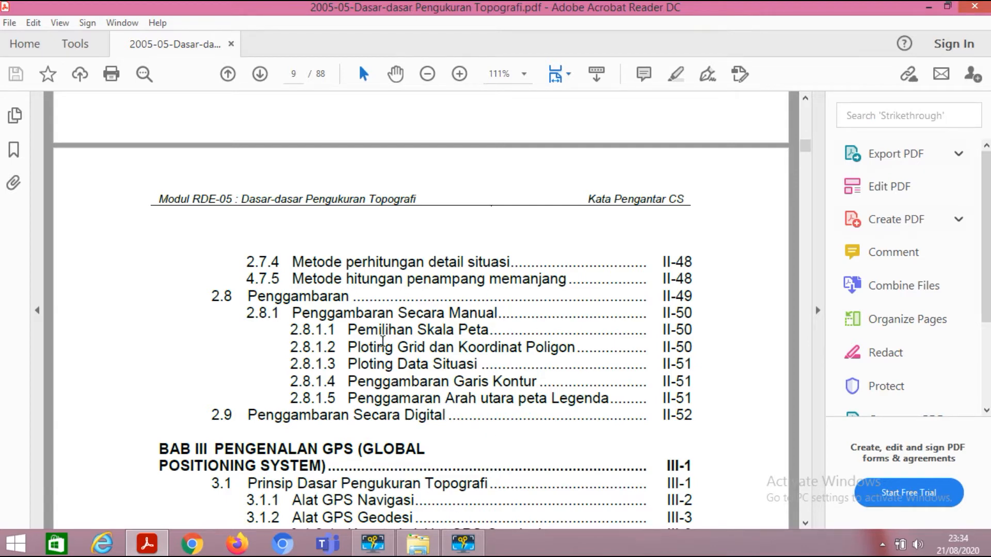
pyautogui.scroll(-1, 390, 353)
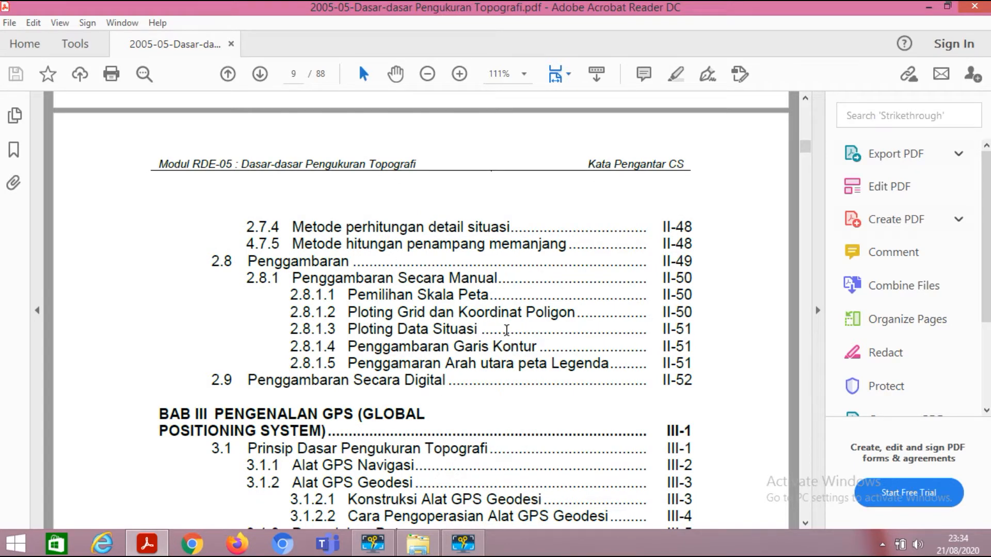
pyautogui.scroll(-3, 506, 330)
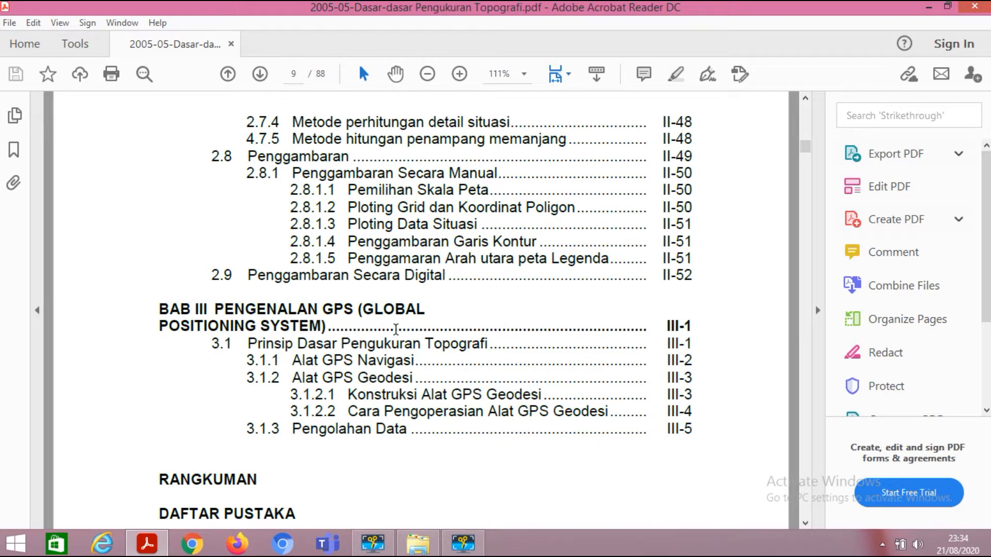
pyautogui.scroll(-1, 390, 326)
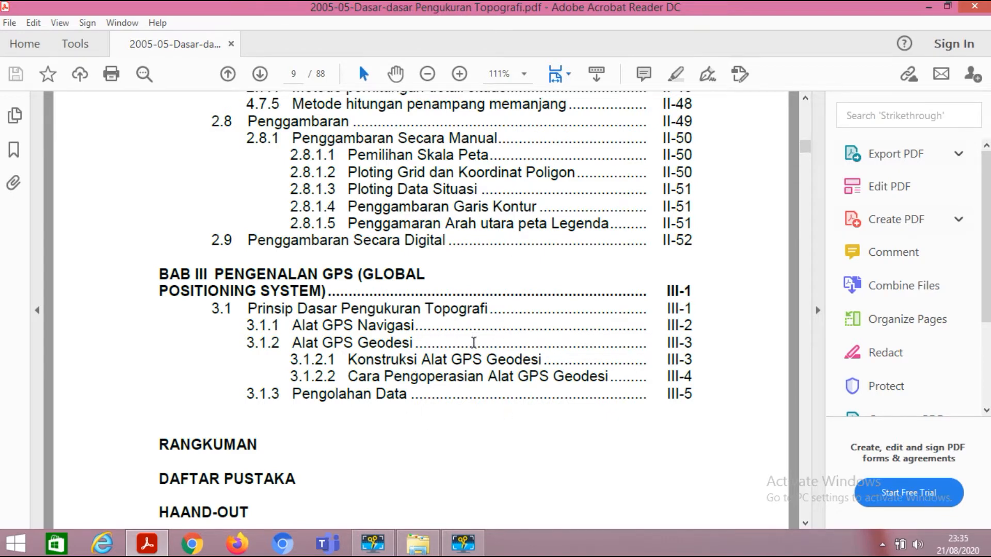
pyautogui.scroll(-1, 473, 342)
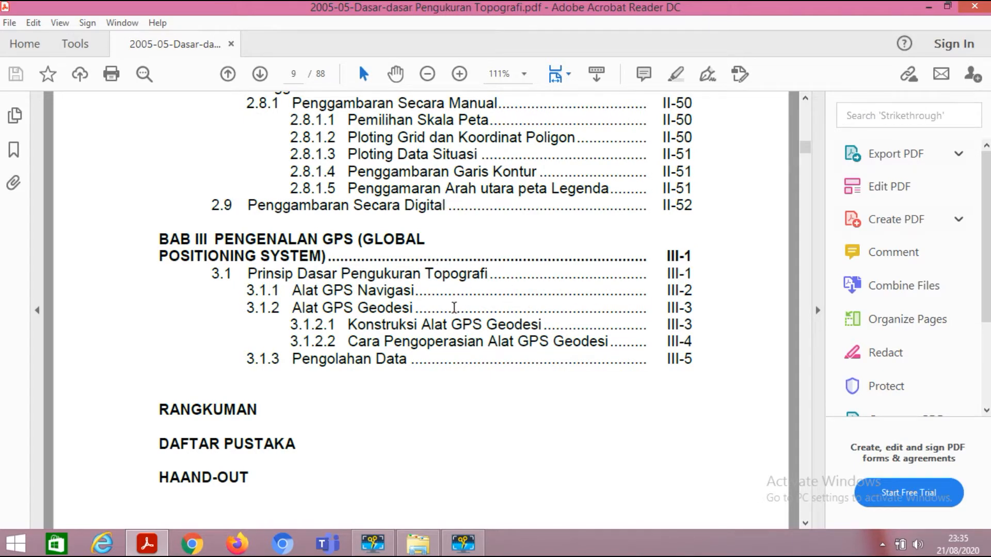
# - Review the Bab II survey types in the table of contents, the lecture plan pages and the Bab III GPS listing
pyautogui.scroll(2, 452, 302)
pyautogui.scroll(10, 451, 135)
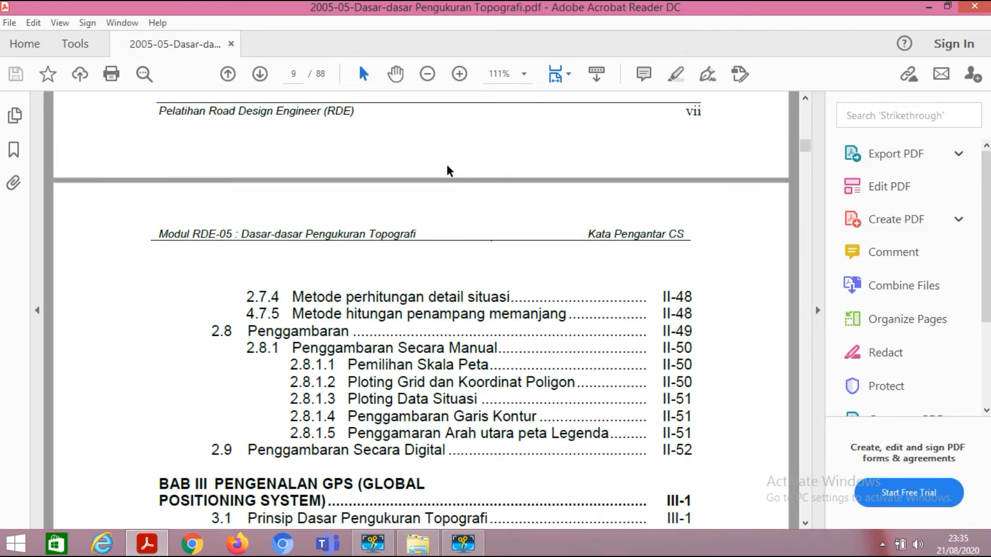
pyautogui.scroll(5, 478, 316)
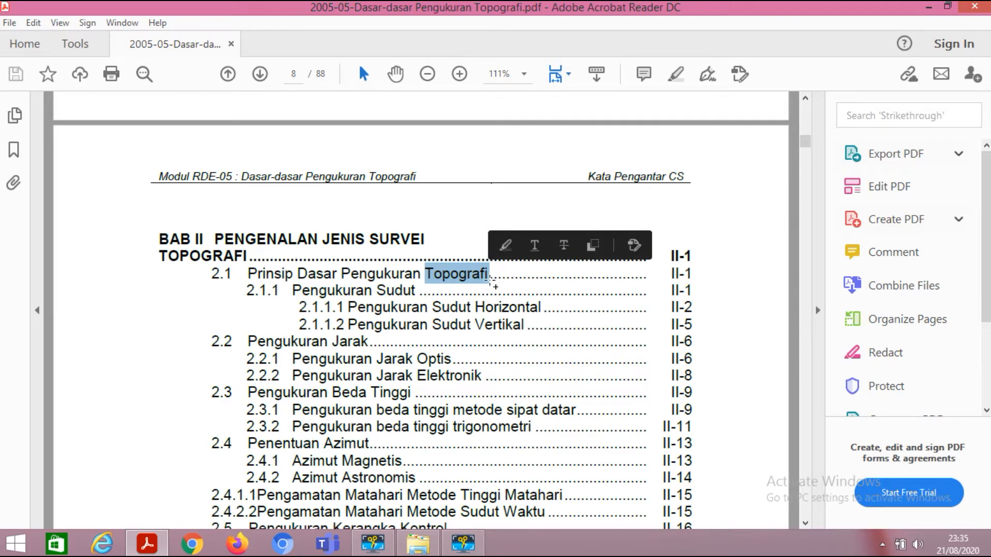
pyautogui.click(496, 286)
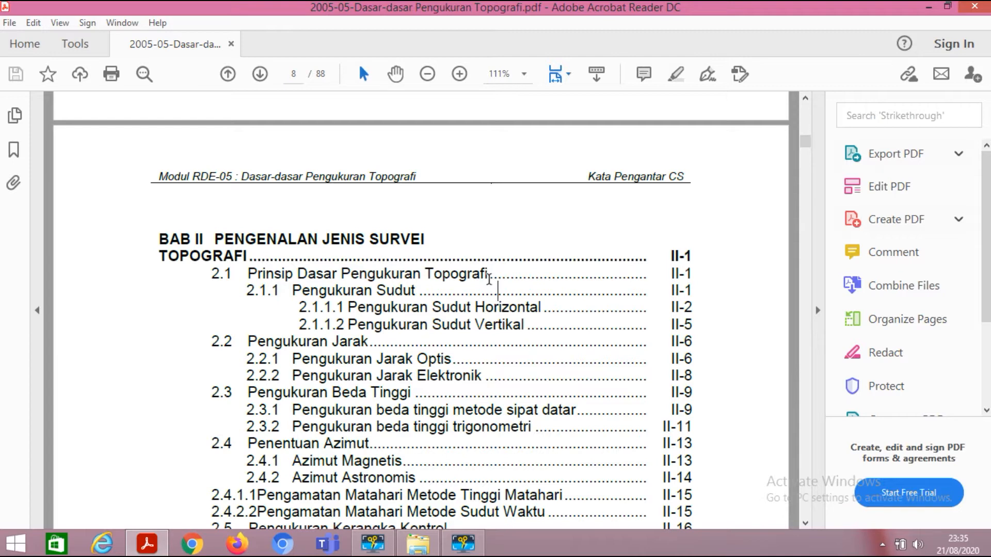
pyautogui.moveTo(805, 141); pyautogui.dragTo(803, 166)
pyautogui.scroll(12, 428, 281)
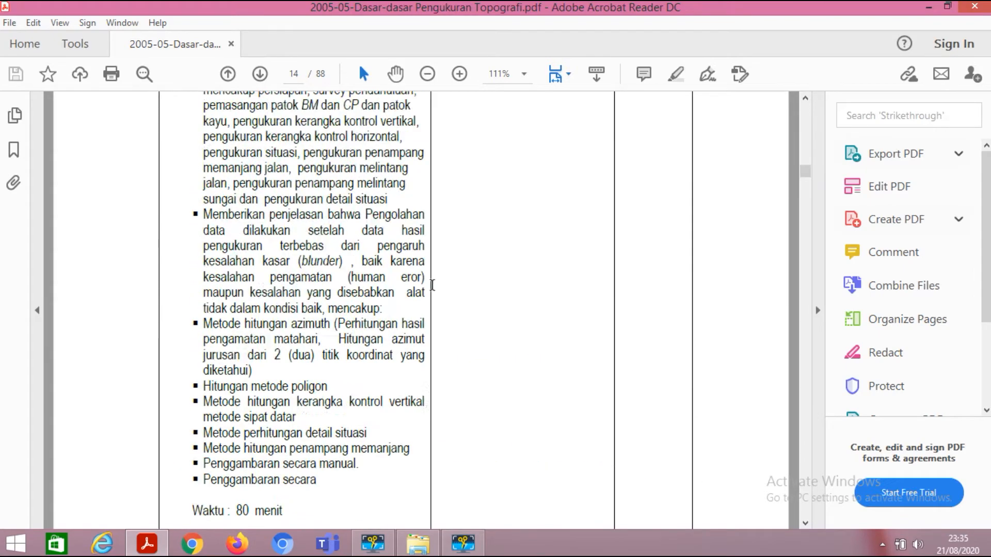
pyautogui.scroll(8, 428, 281)
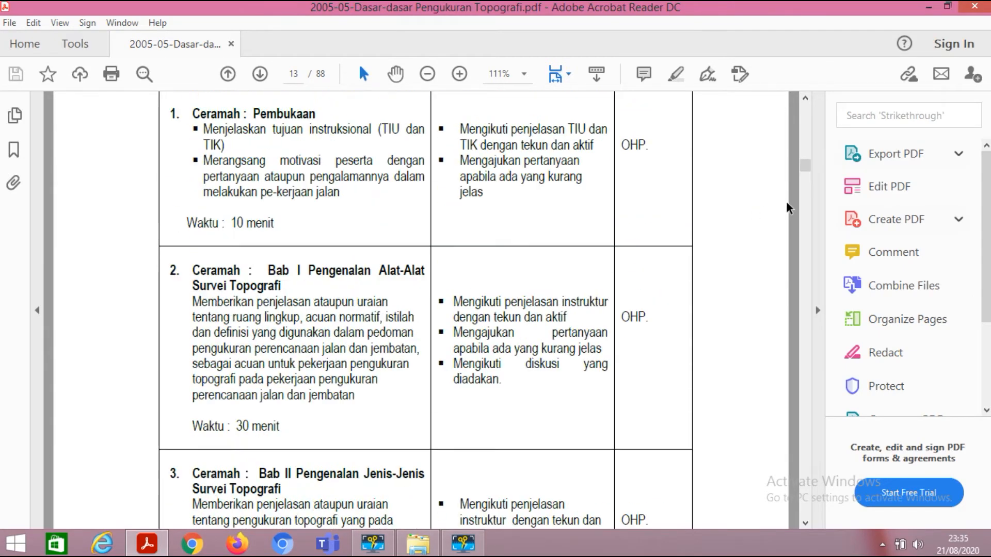
pyautogui.moveTo(803, 169); pyautogui.dragTo(806, 150)
pyautogui.scroll(-3, 568, 281)
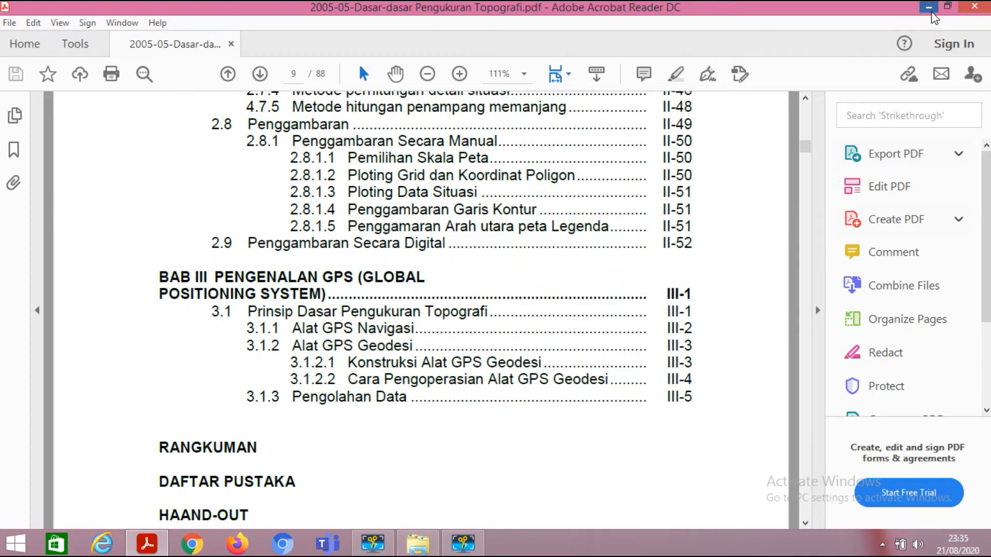
# - Minimize the PDF reader and launch Google Earth Pro from the desktop
pyautogui.click(932, 13)
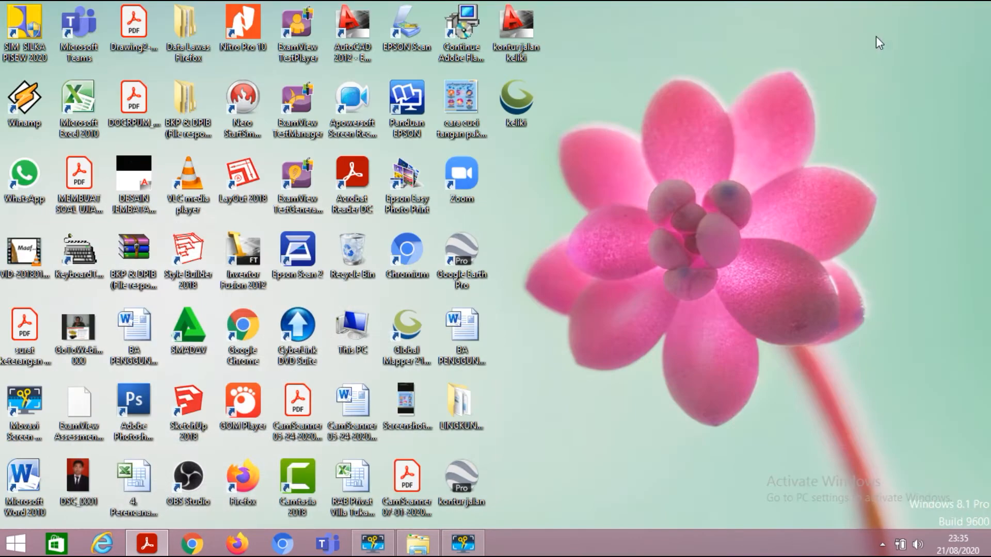
pyautogui.click(411, 338)
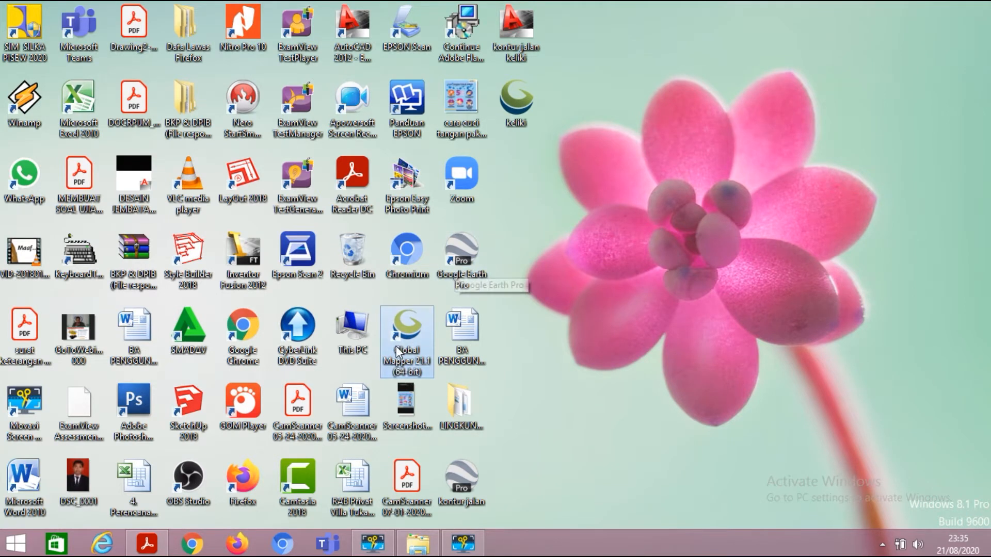
pyautogui.click(466, 266)
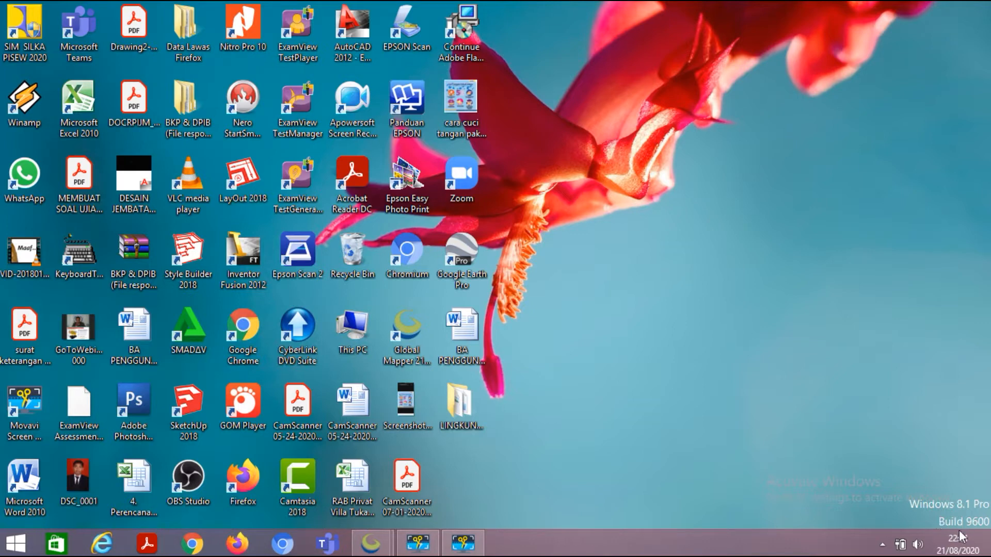
pyautogui.click(473, 244)
pyautogui.click(417, 321)
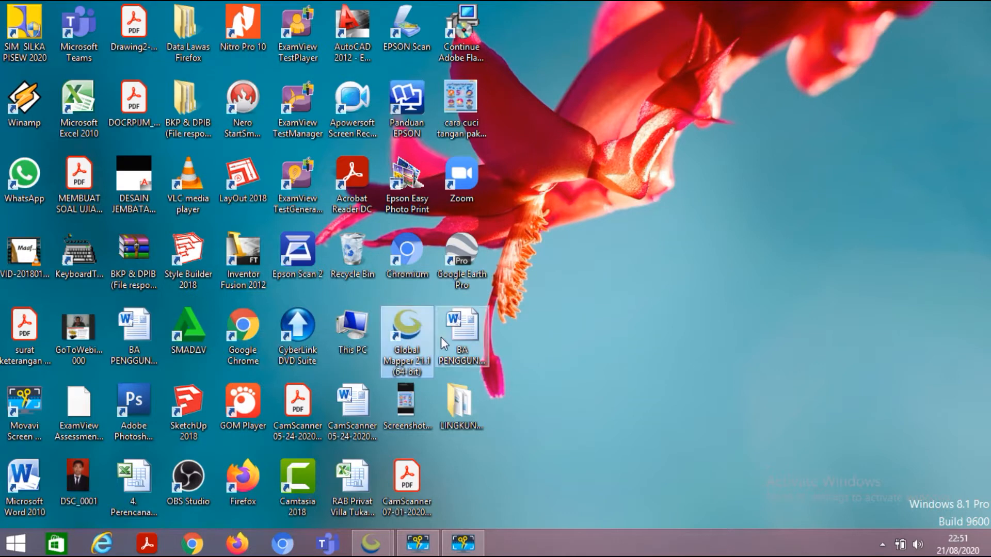
pyautogui.click(633, 409)
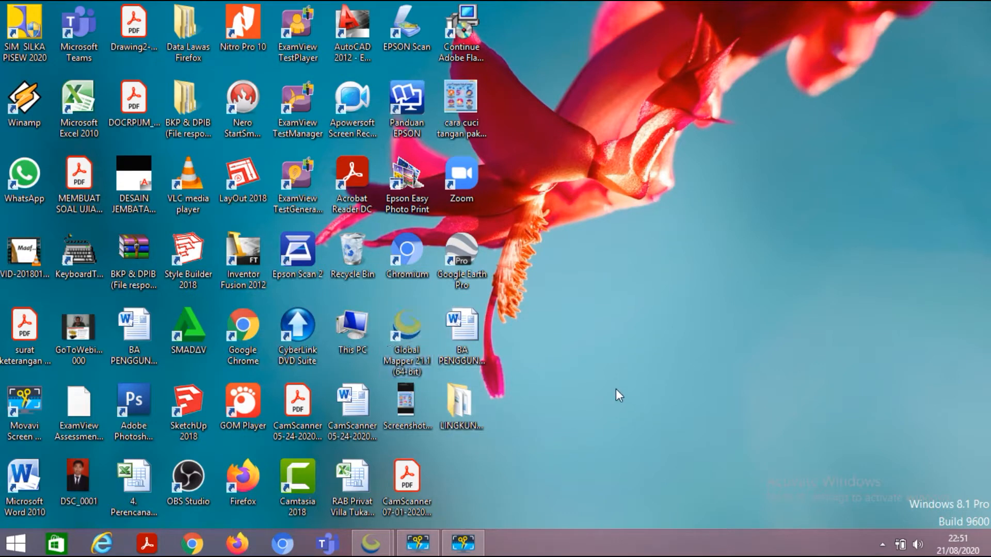
pyautogui.doubleClick(472, 259)
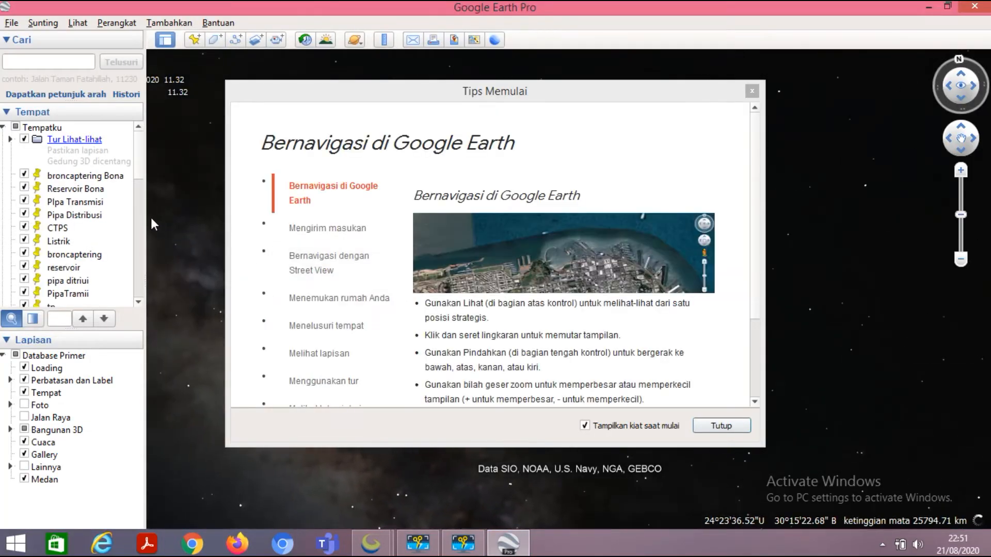
# - Collapse the Tempatku places and turn on the visibility of Tempat Sementara
pyautogui.click(10, 140)
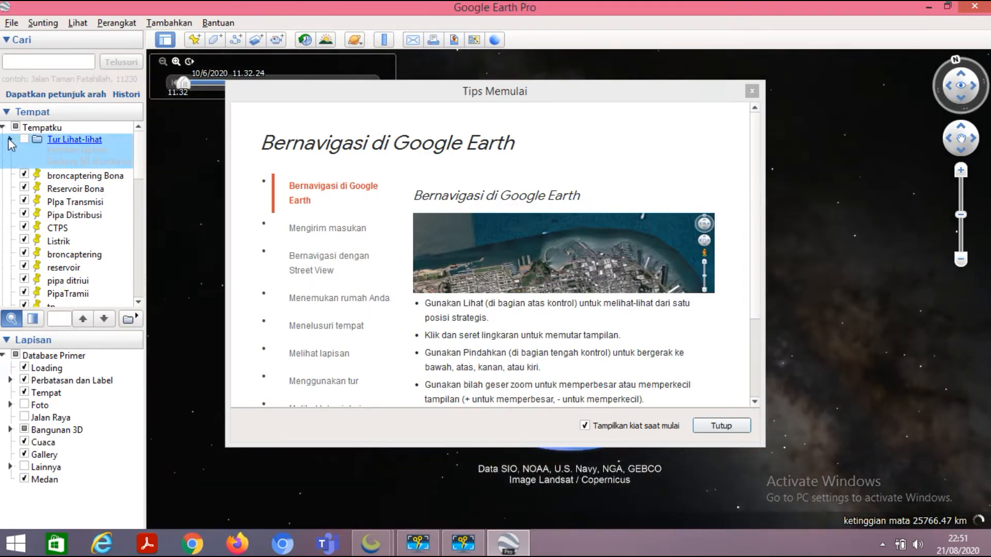
pyautogui.click(3, 128)
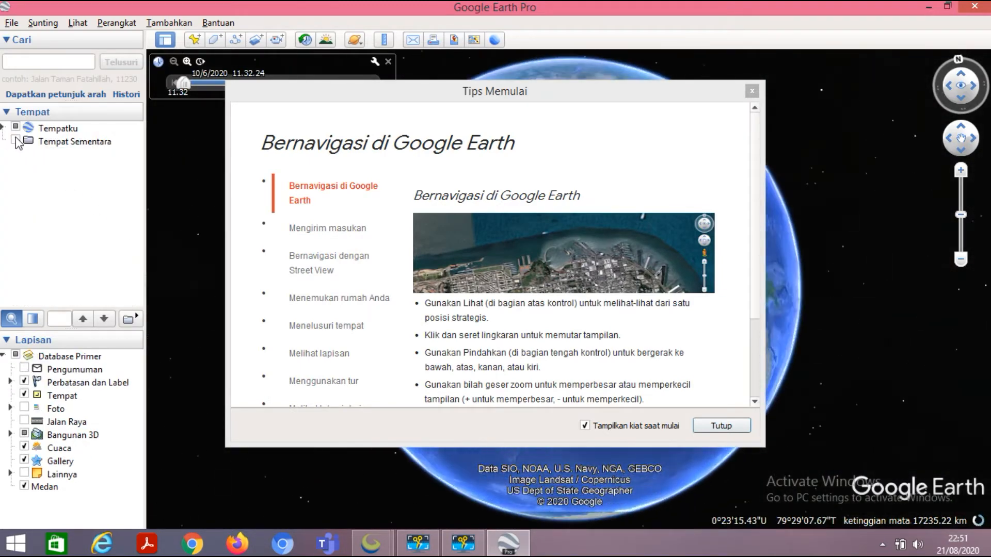
pyautogui.click(16, 140)
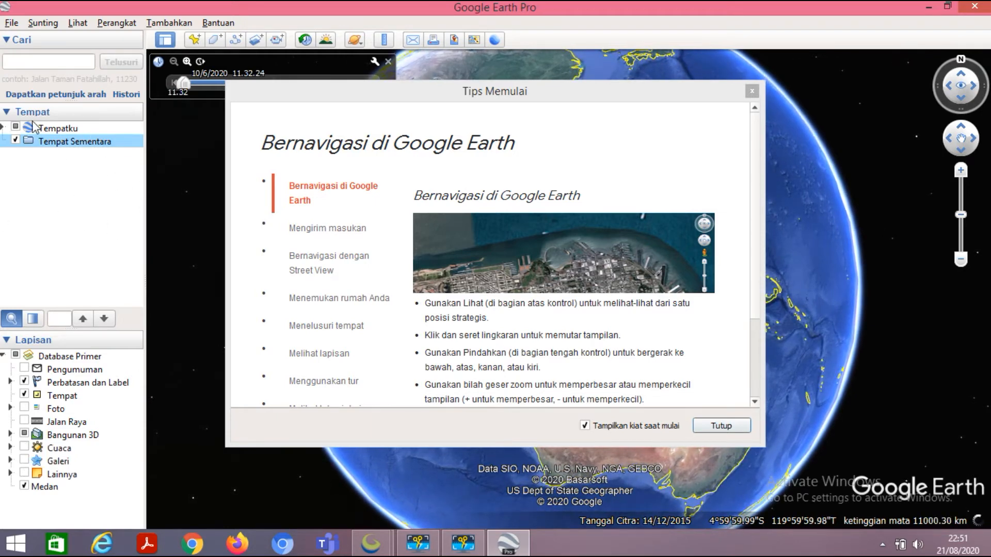
# - Search for the place "keliki", dismiss the startup tips and view its location on Bali
pyautogui.click(76, 63)
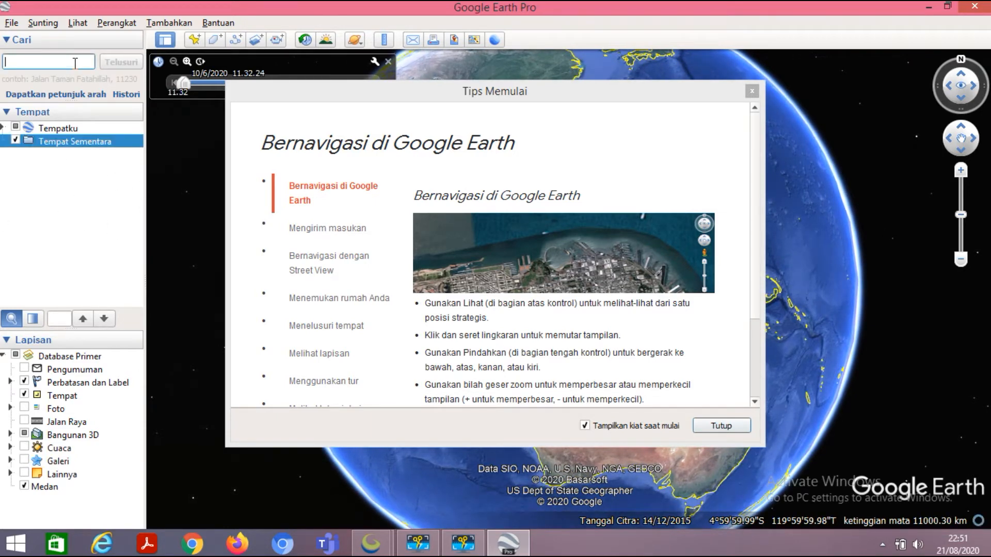
pyautogui.write('keliki')
pyautogui.press('Return')
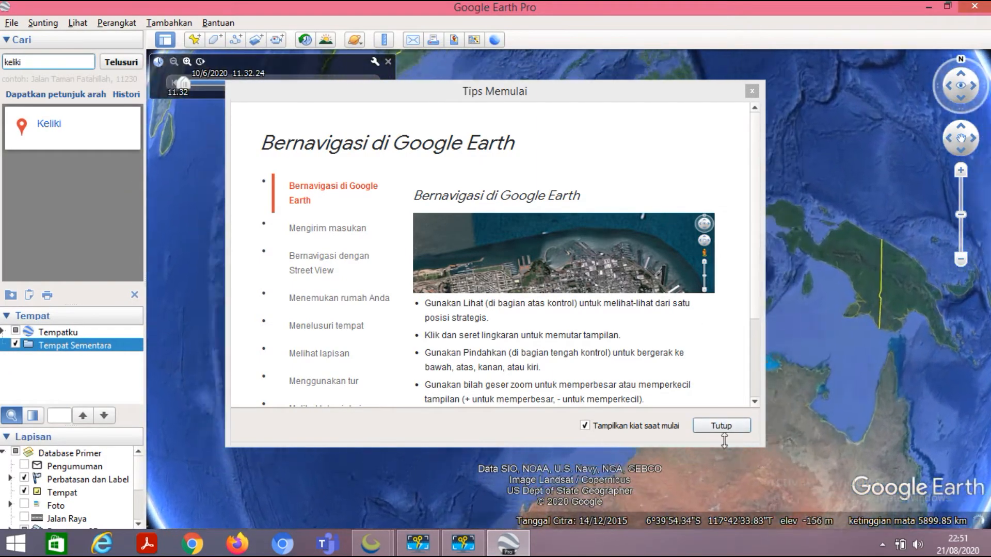
pyautogui.click(721, 426)
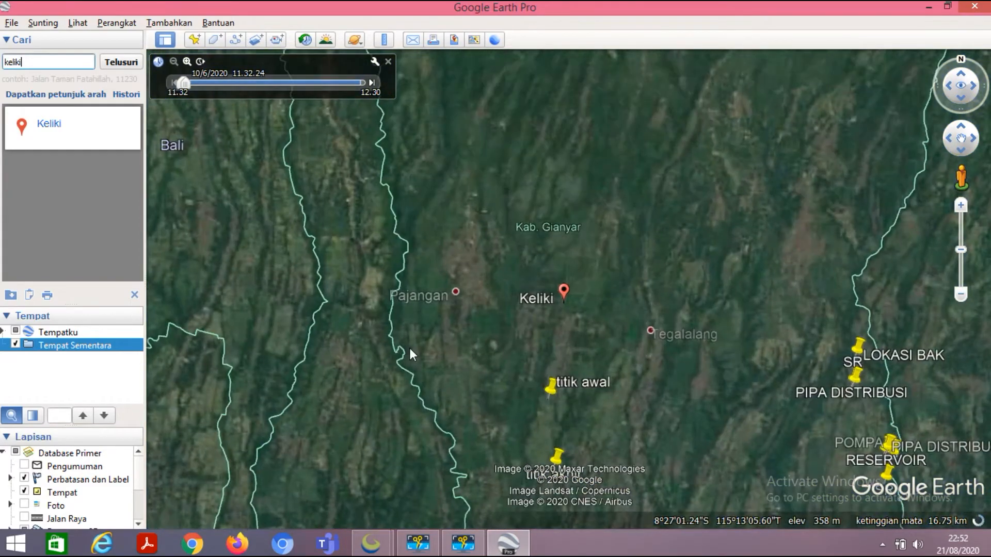
pyautogui.scroll(-5, 619, 309)
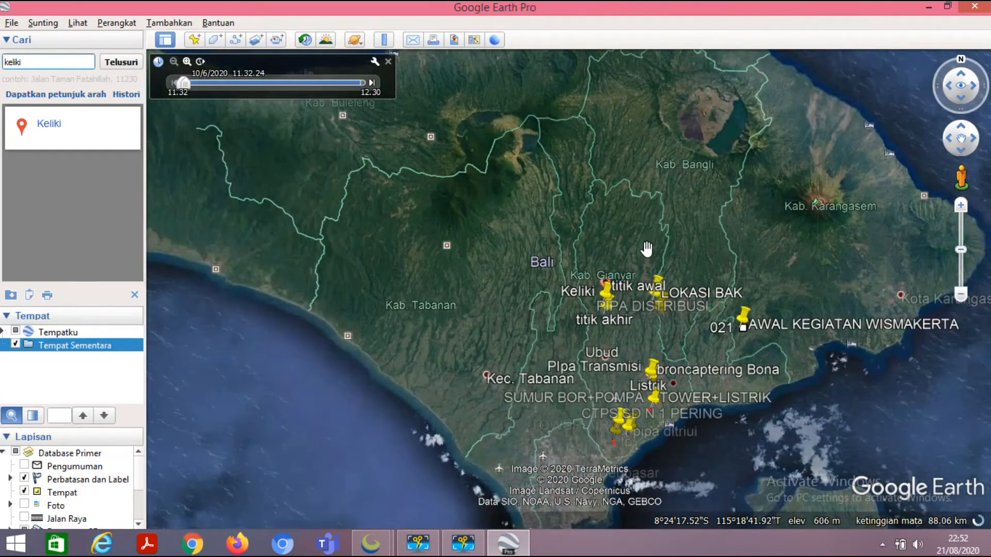
pyautogui.scroll(-2, 646, 249)
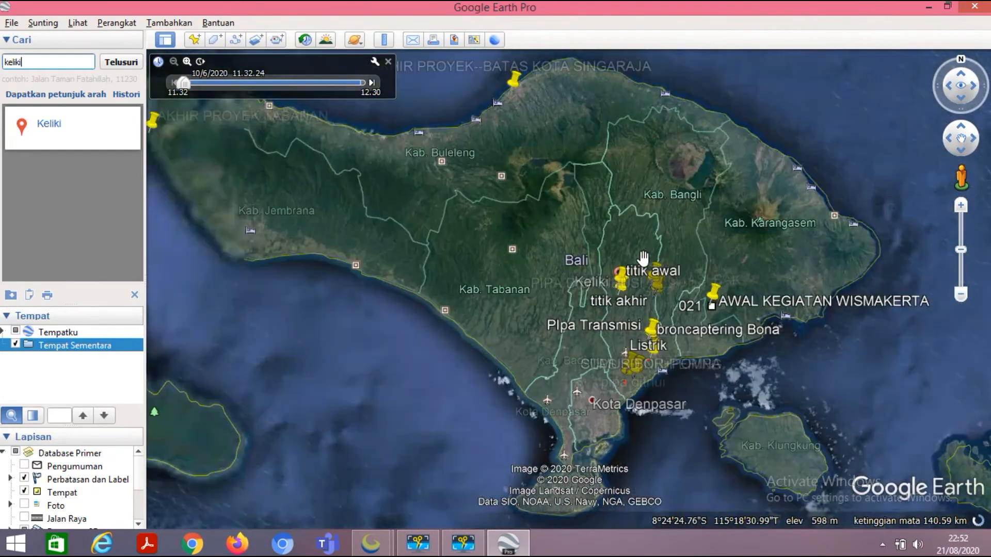
pyautogui.click(32, 418)
pyautogui.click(9, 416)
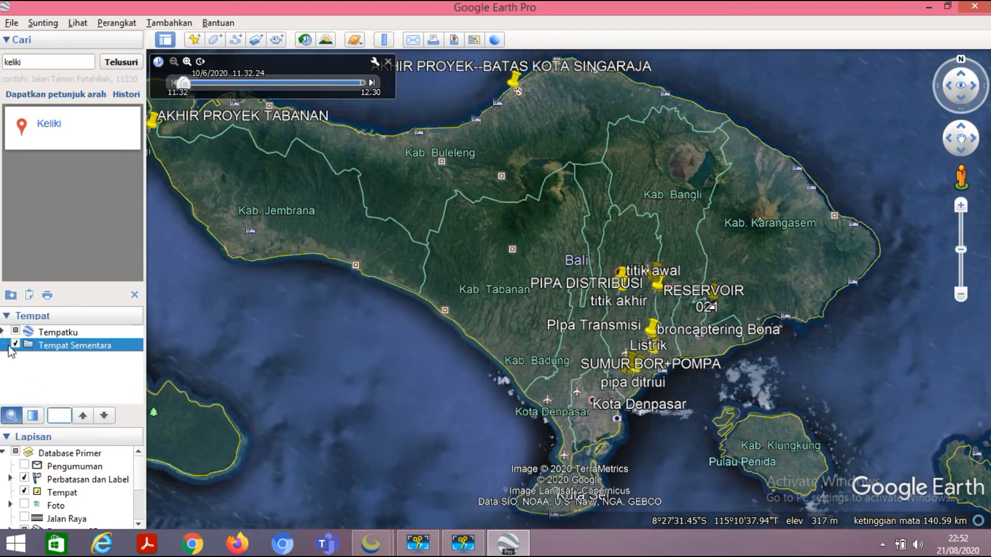
# - Add a new folder named "kontur" inside Tempat Sementara
pyautogui.rightClick(35, 349)
pyautogui.moveTo(35, 353)
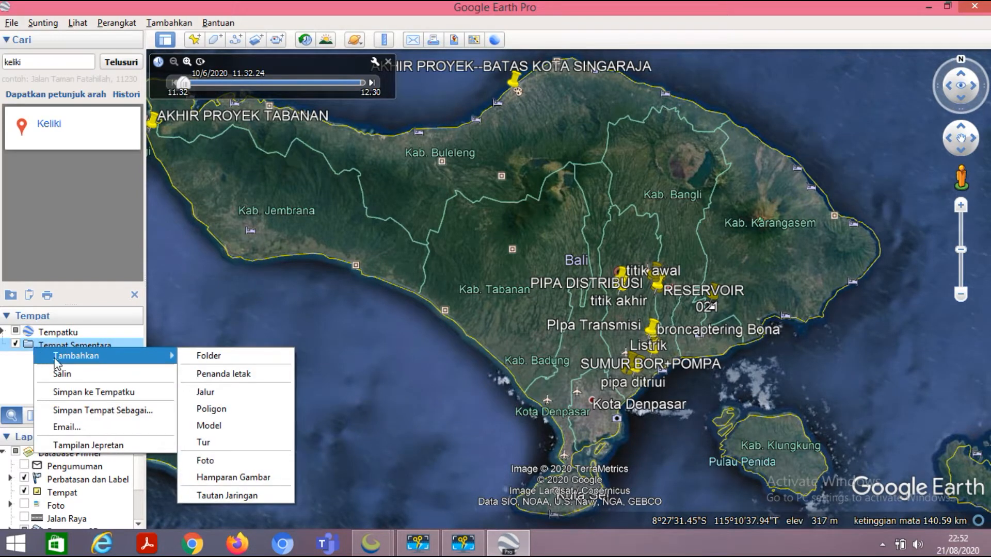
pyautogui.click(231, 361)
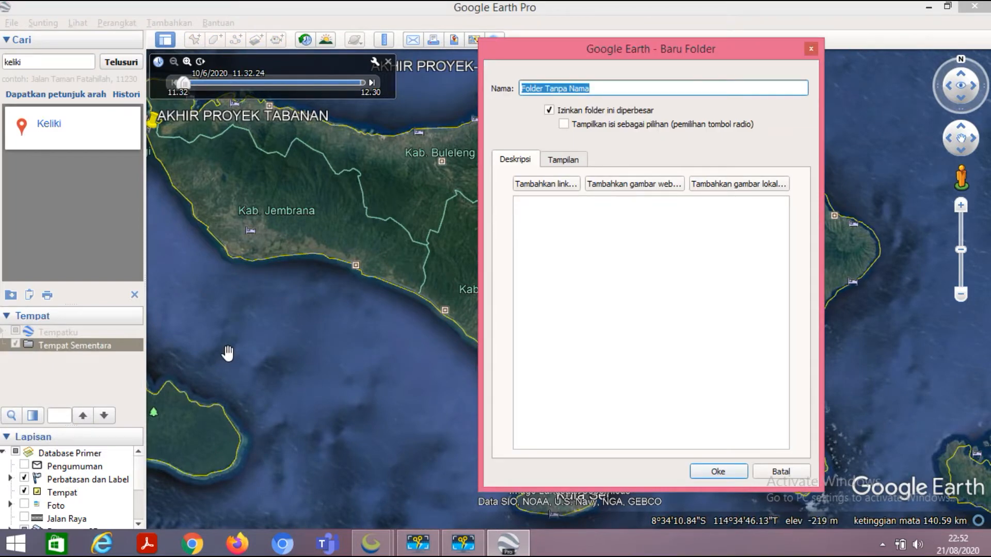
pyautogui.write('kontur')
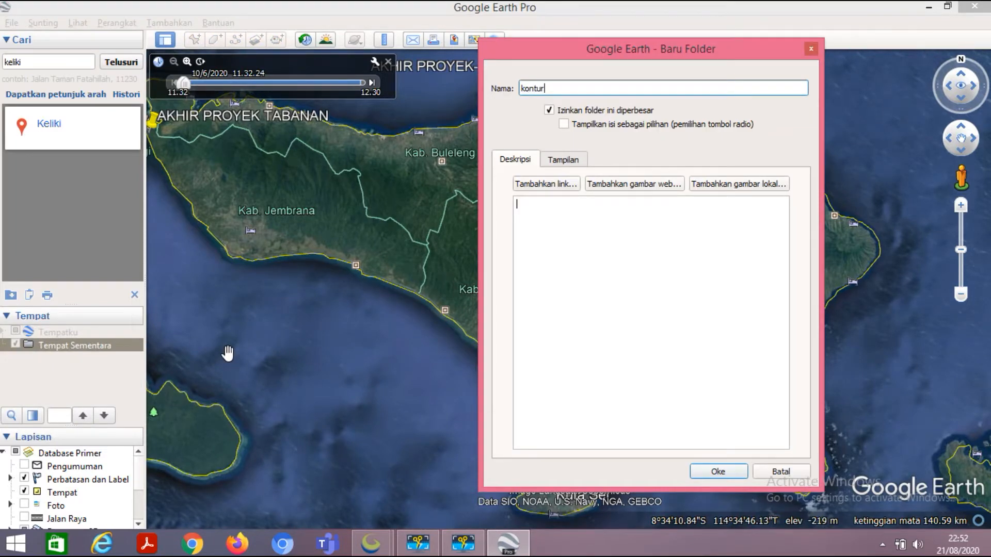
pyautogui.click(717, 472)
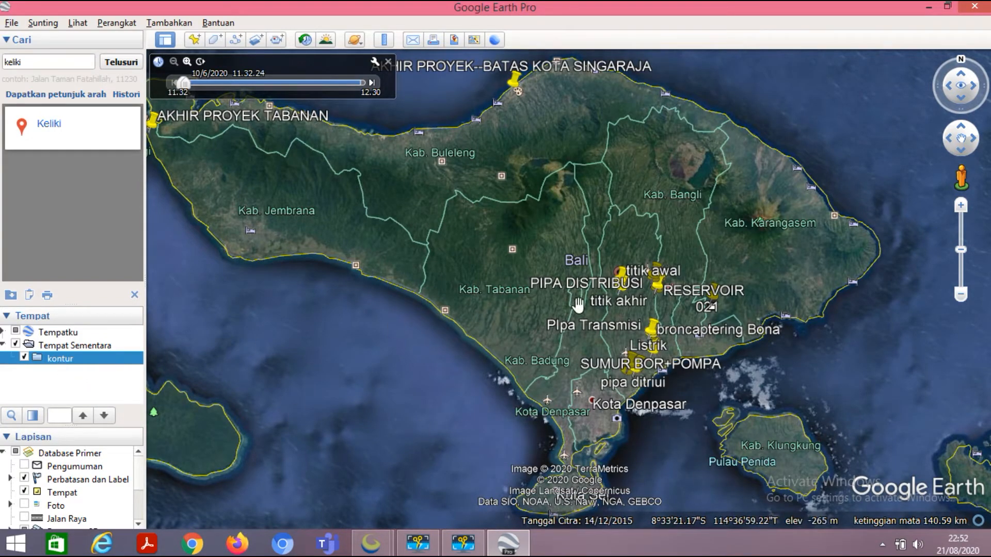
# - Fly to the Keliki search result and open the information balloon of its map marker
pyautogui.click(49, 125)
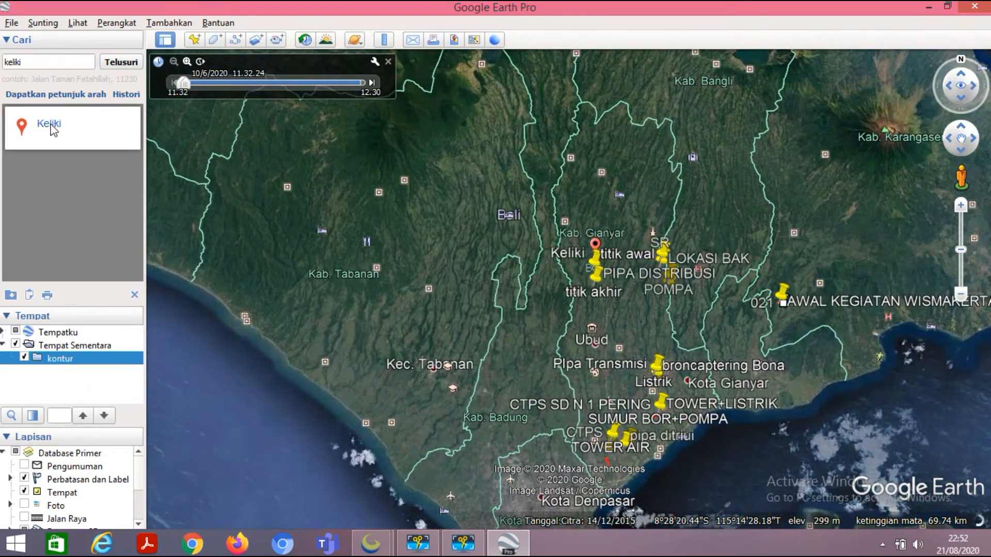
pyautogui.scroll(3, 624, 256)
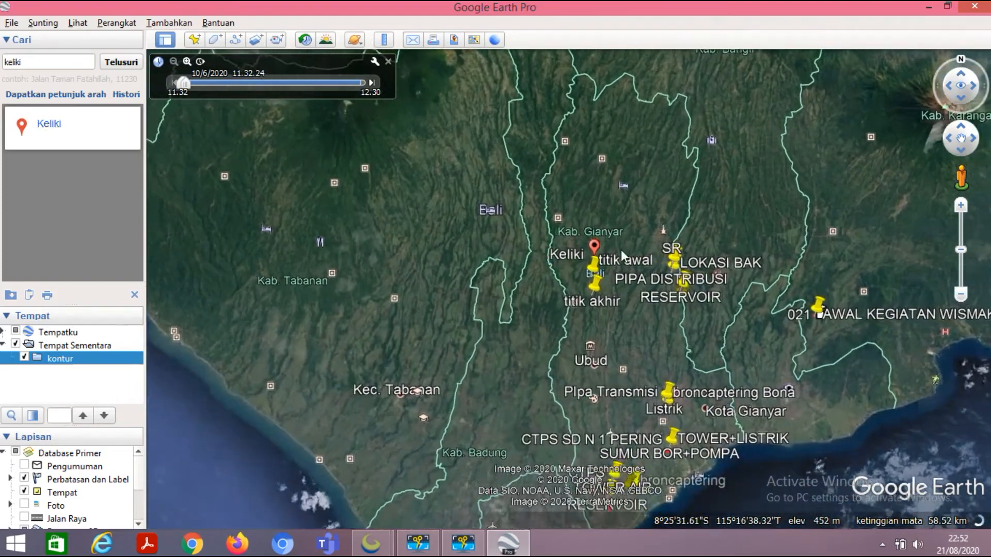
pyautogui.scroll(3, 623, 256)
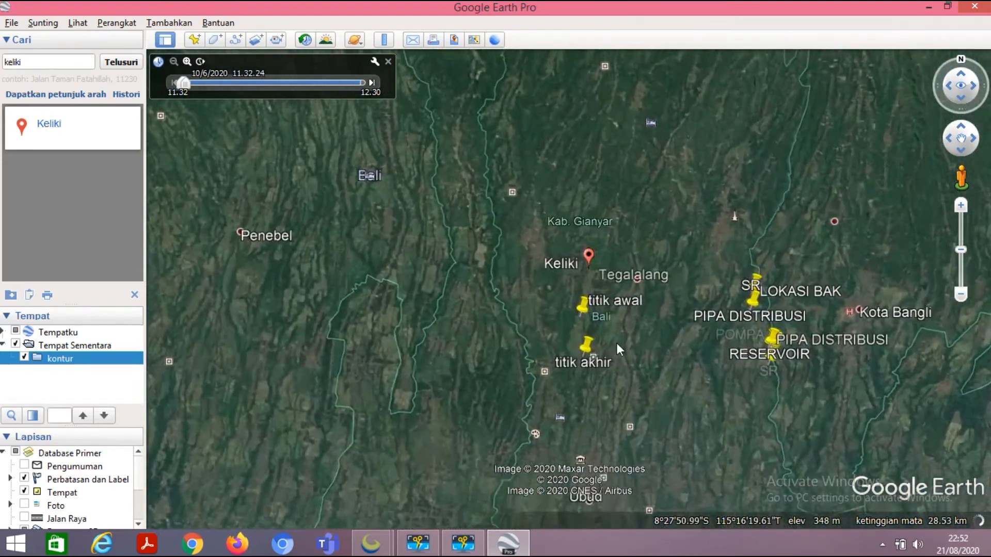
pyautogui.scroll(5, 618, 354)
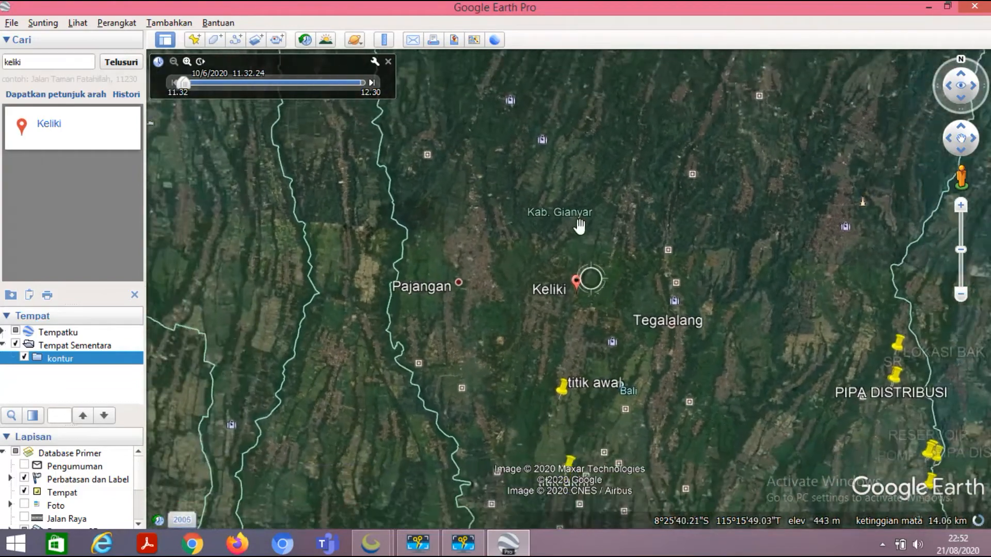
pyautogui.click(576, 282)
pyautogui.scroll(3, 572, 413)
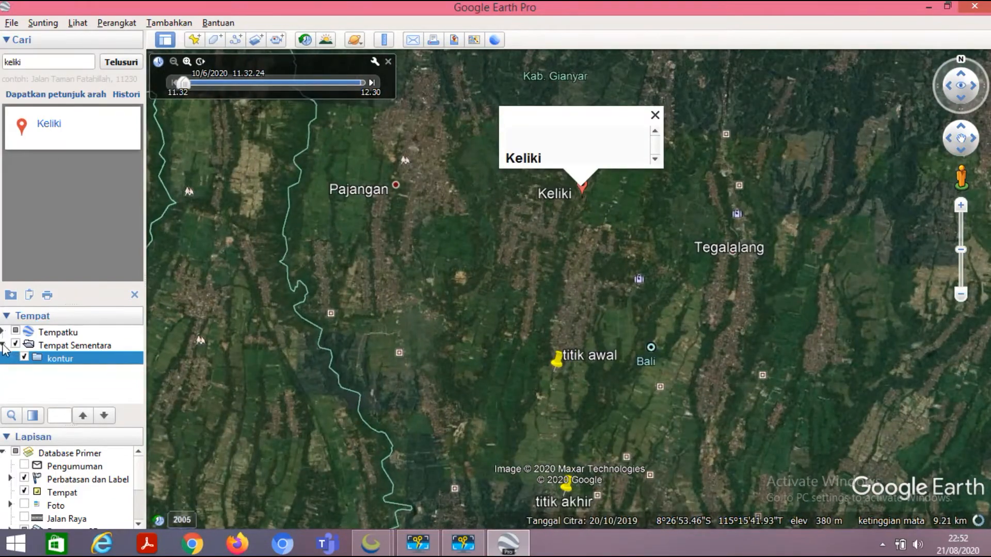
# - Select the kontur folder under Tempat Sementara with visibility on, and close the Keliki information balloon
pyautogui.click(3, 346)
pyautogui.click(16, 346)
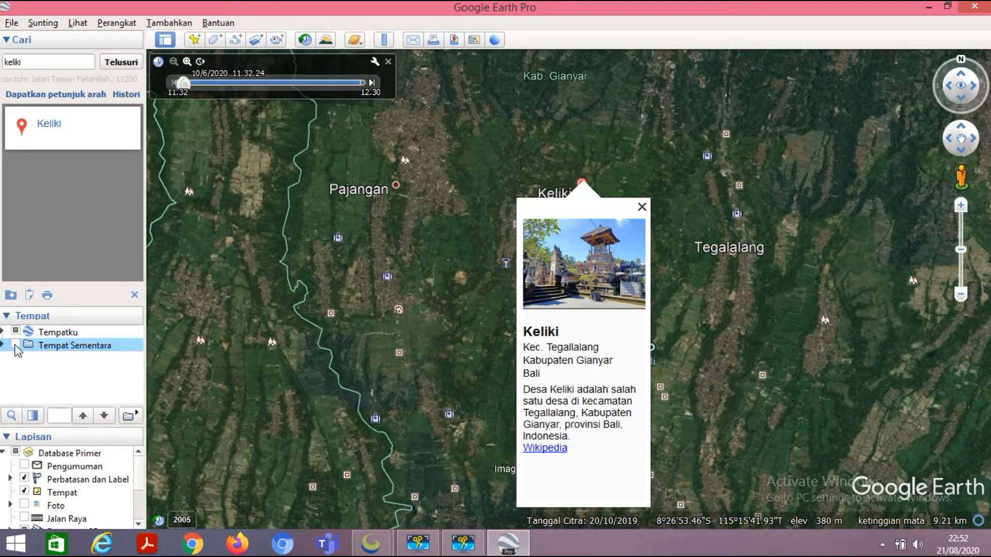
pyautogui.click(41, 361)
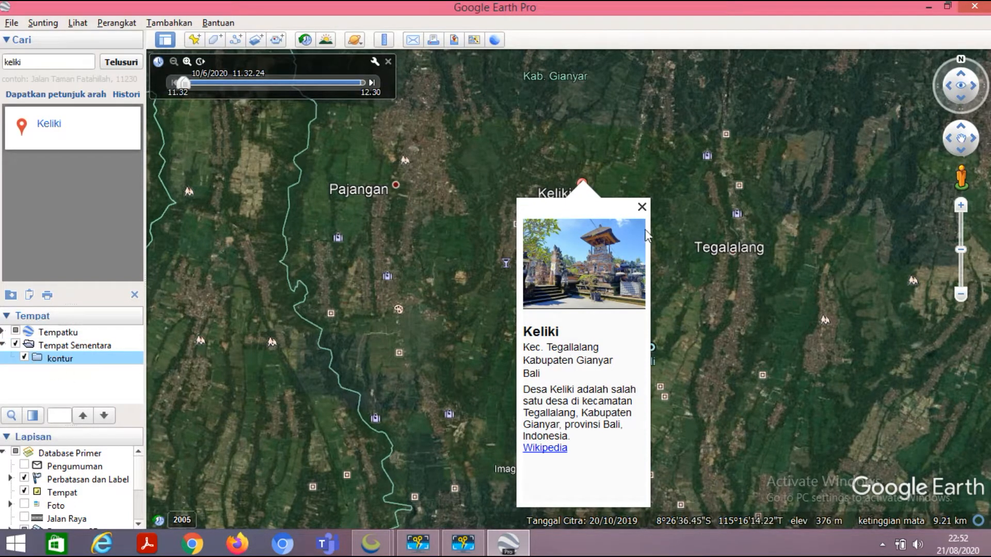
pyautogui.click(641, 209)
pyautogui.scroll(3, 586, 371)
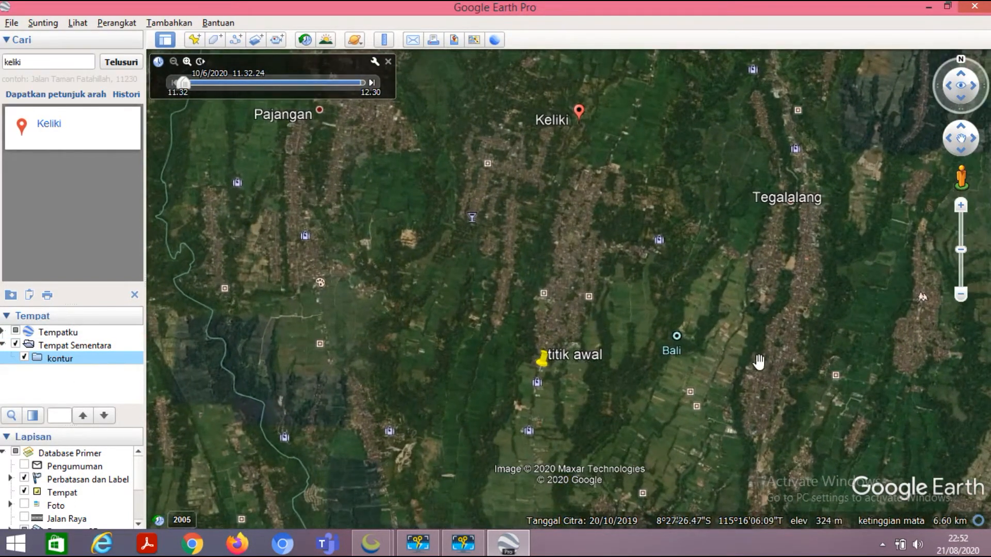
pyautogui.scroll(-3, 754, 358)
pyautogui.scroll(5, 681, 217)
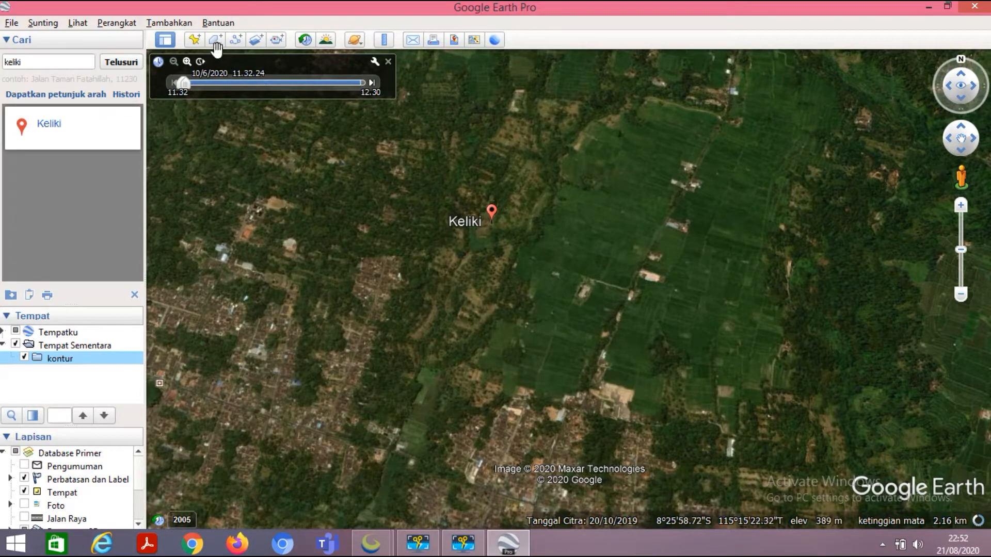
# - Add a placemark named "titik awal" southwest of Keliki at about 8°26'17.89"S, 115°15'38.30"T
pyautogui.click(194, 41)
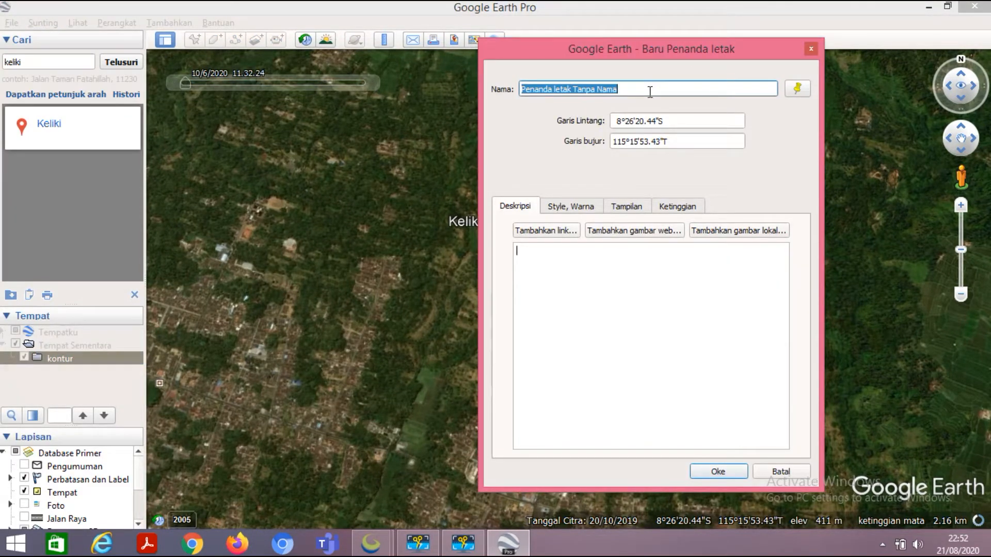
pyautogui.write('titik awal')
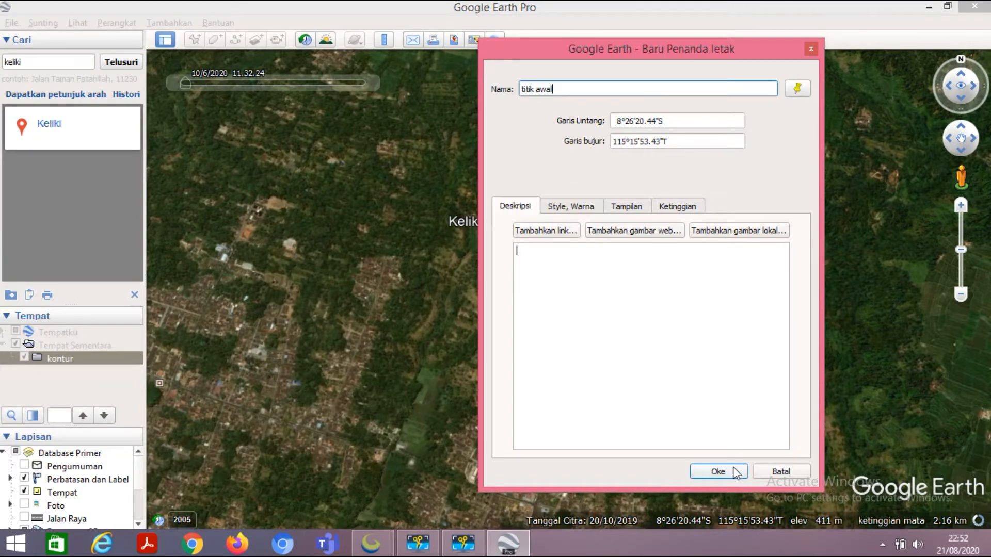
pyautogui.moveTo(665, 49); pyautogui.dragTo(814, 157)
pyautogui.moveTo(572, 286); pyautogui.dragTo(390, 267)
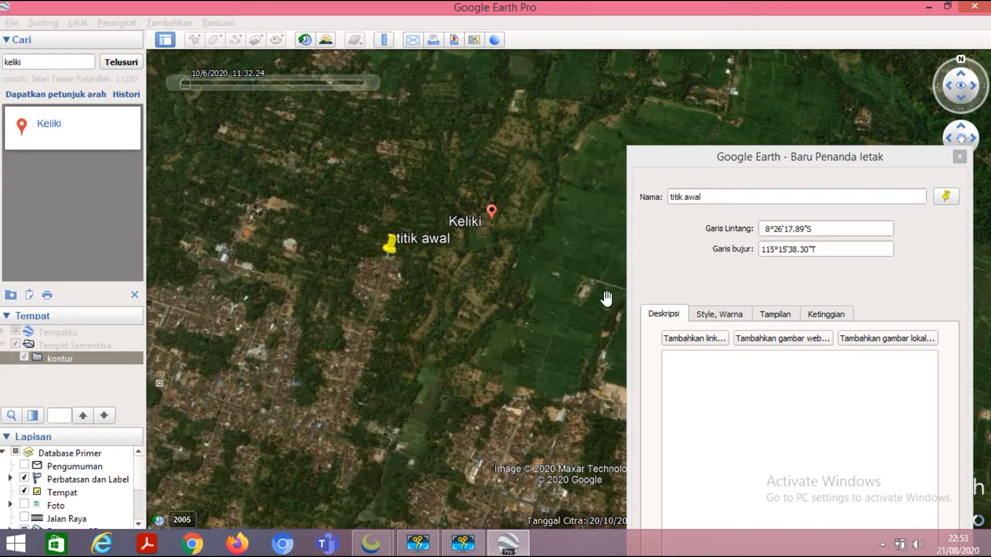
pyautogui.click(761, 156)
pyautogui.moveTo(757, 159); pyautogui.dragTo(610, 77)
pyautogui.click(722, 497)
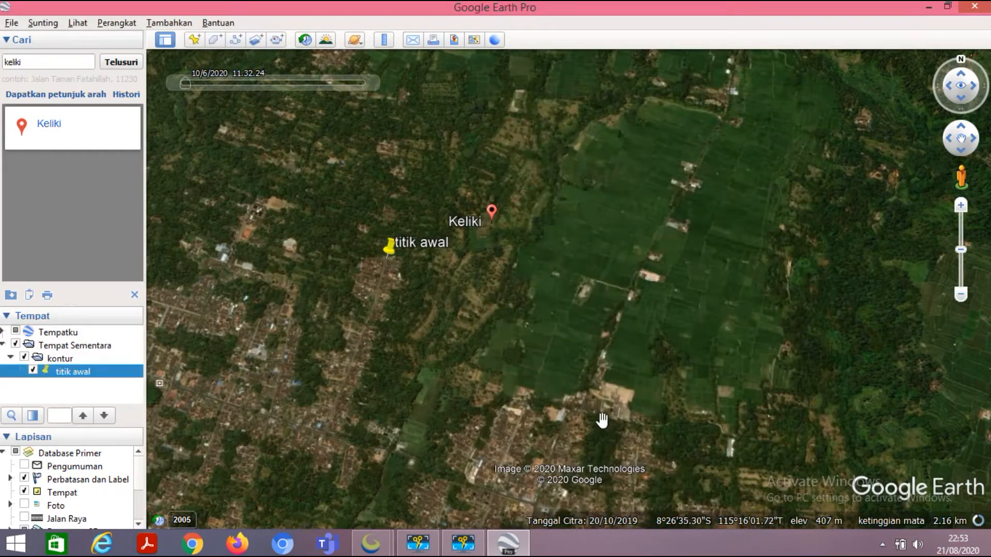
# - Add a second placemark named "titik akhir" at 8°26'20.44"S, 115°15'53.43"T
pyautogui.click(194, 40)
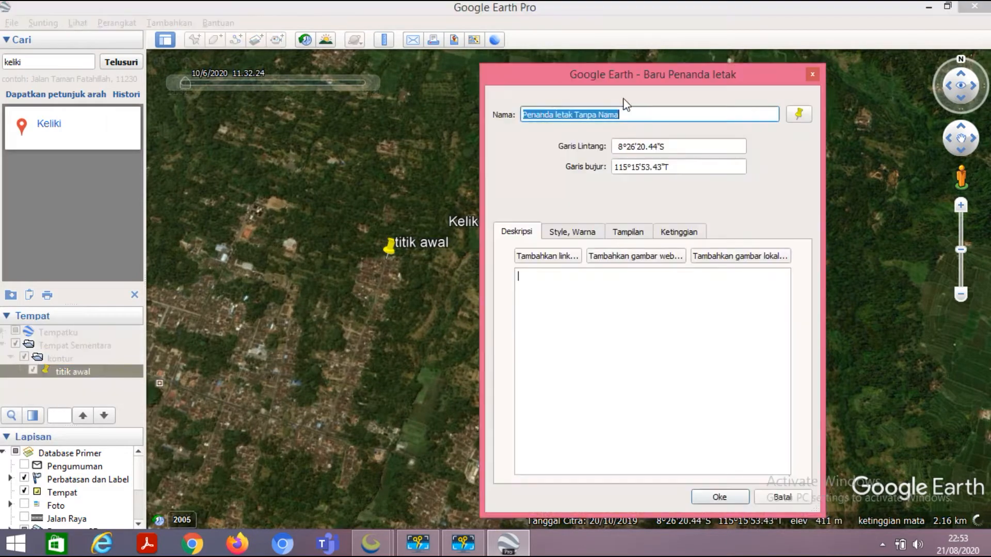
pyautogui.write('titik akhir')
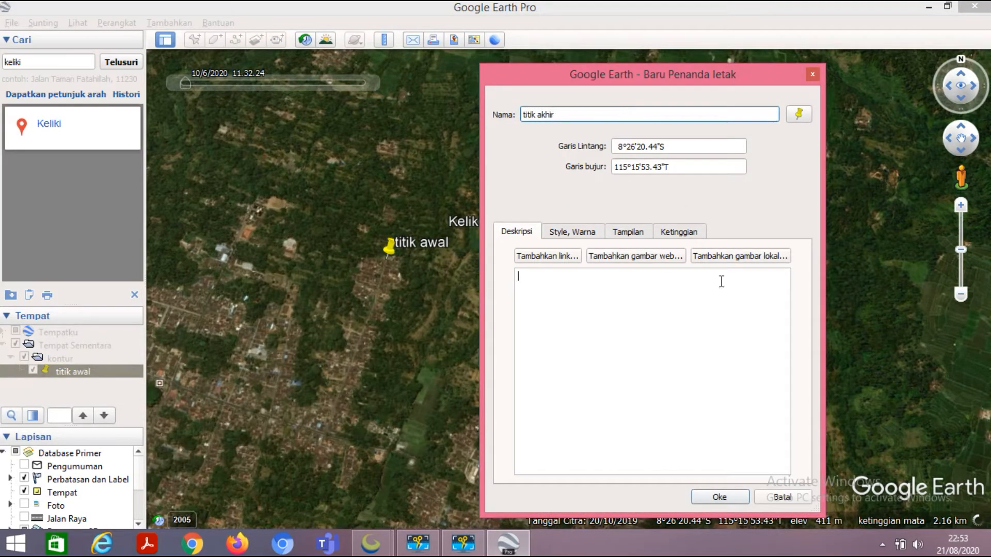
pyautogui.click(726, 496)
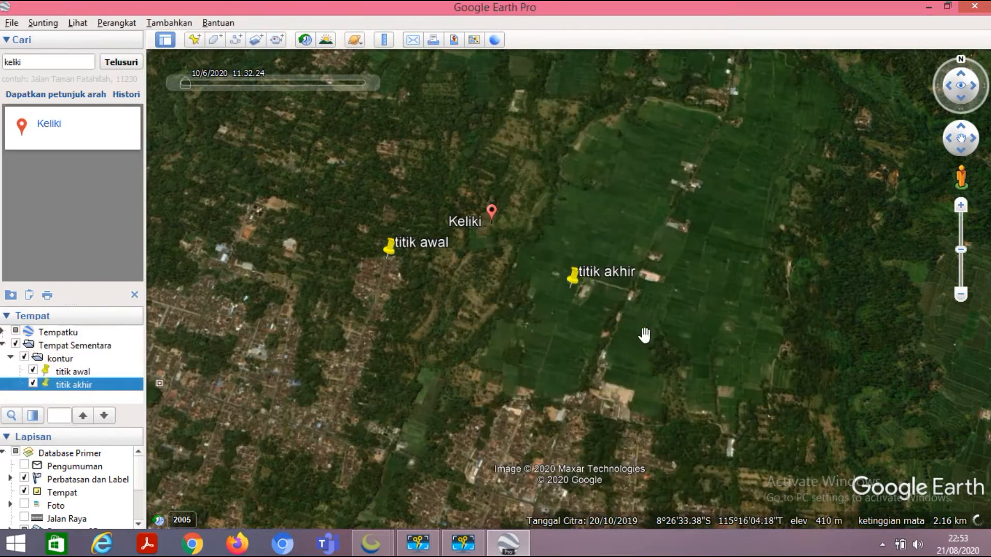
# - Move the titik akhir placemark to the northern end of the rice fields, at about 8°26'5.80"S, 115°16'6.56"T
pyautogui.rightClick(574, 279)
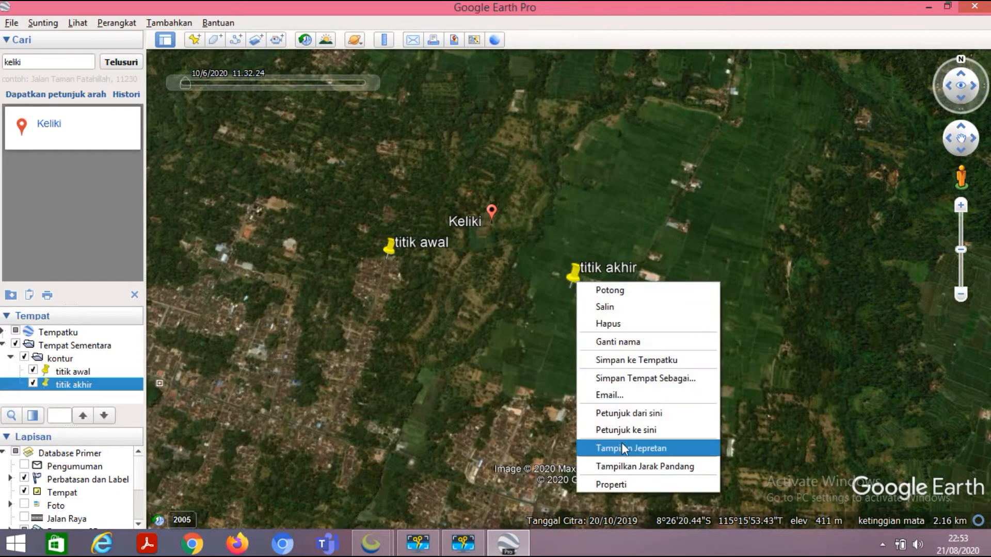
pyautogui.click(627, 484)
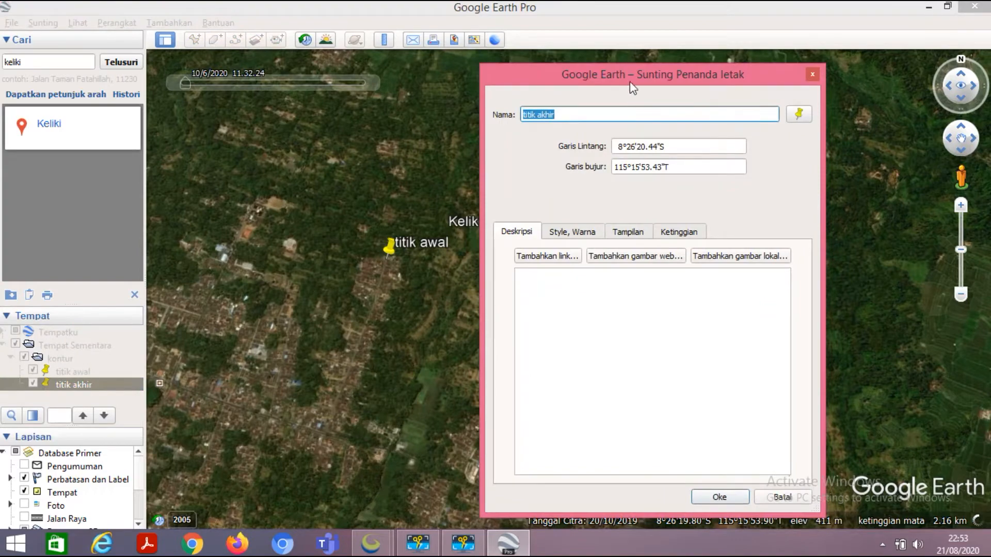
pyautogui.moveTo(630, 85); pyautogui.dragTo(526, 409)
pyautogui.moveTo(599, 282); pyautogui.dragTo(725, 129)
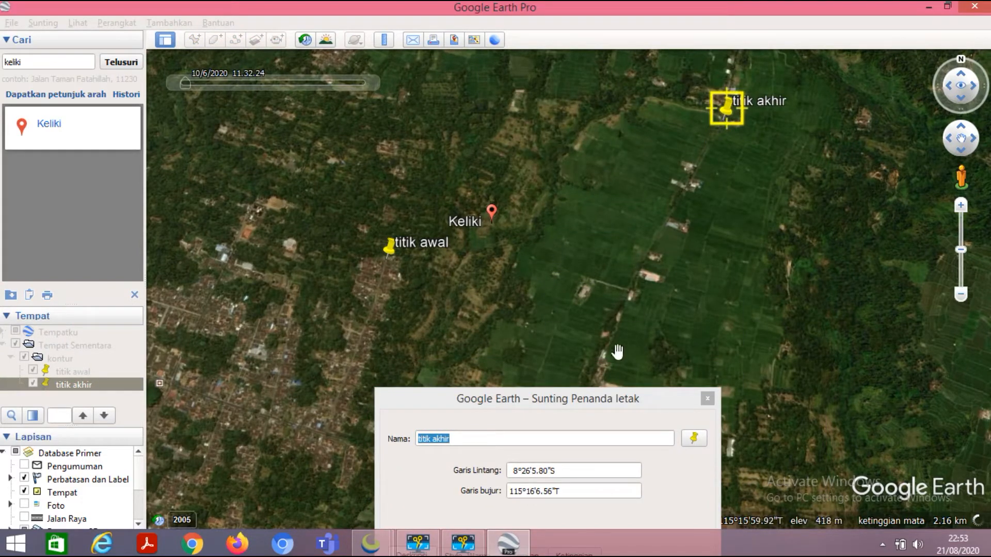
pyautogui.click(610, 400)
pyautogui.moveTo(614, 404); pyautogui.dragTo(651, 54)
pyautogui.click(652, 471)
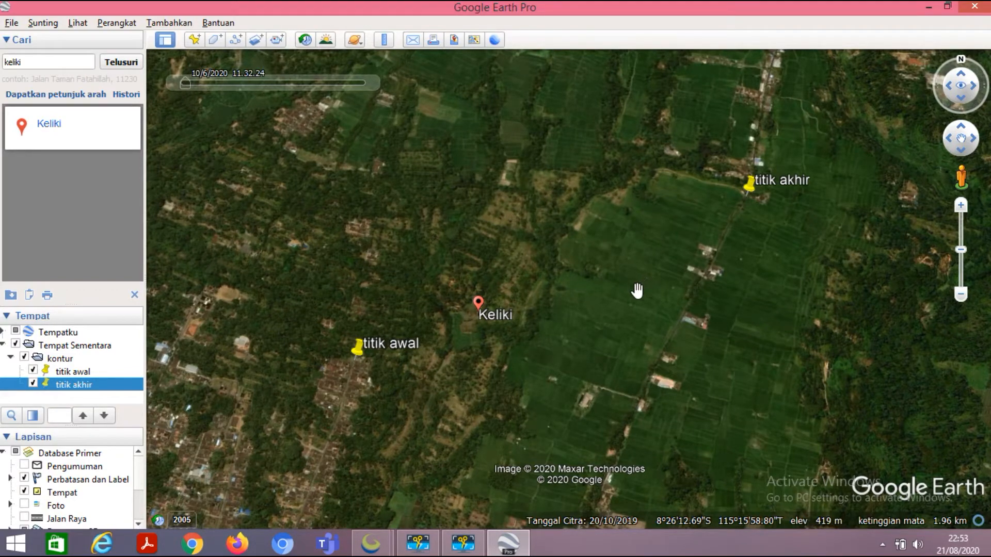
# - Save the kontur folder to the Desktop as the KMZ file "konturjalan"
pyautogui.rightClick(60, 360)
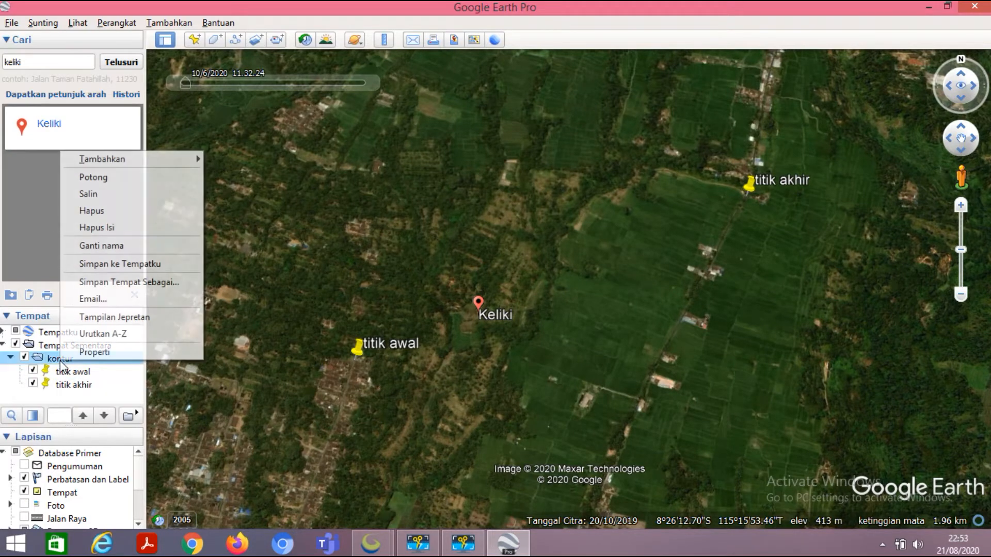
pyautogui.click(141, 282)
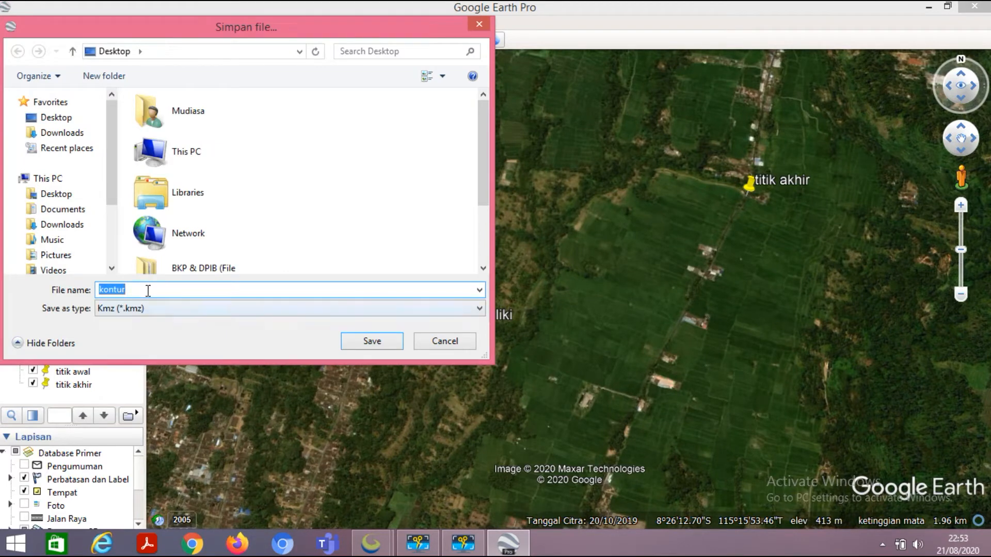
pyautogui.click(148, 290)
pyautogui.click(371, 342)
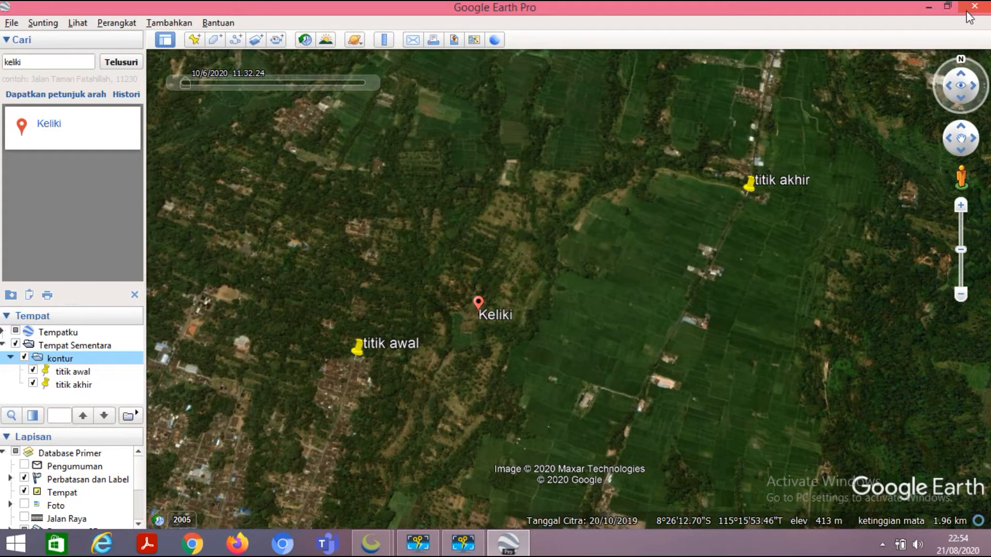
# - Check the saved konturjalan file on the desktop, and close Google Earth Pro
pyautogui.click(935, 11)
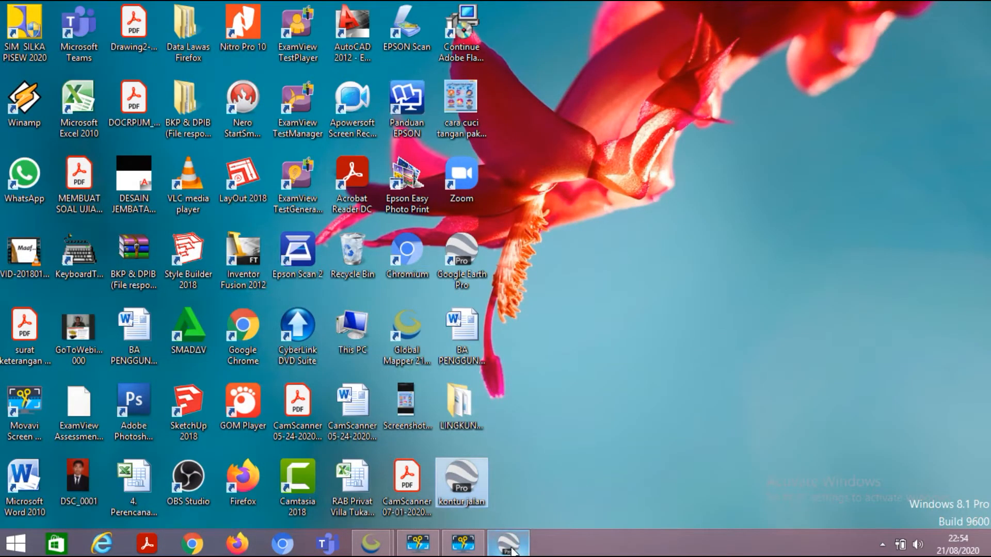
pyautogui.moveTo(511, 551)
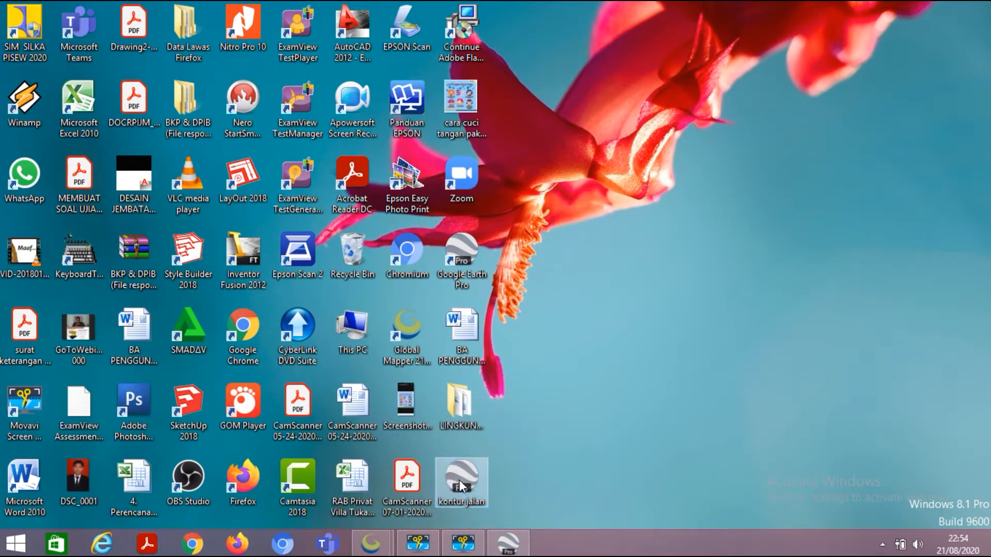
pyautogui.click(512, 548)
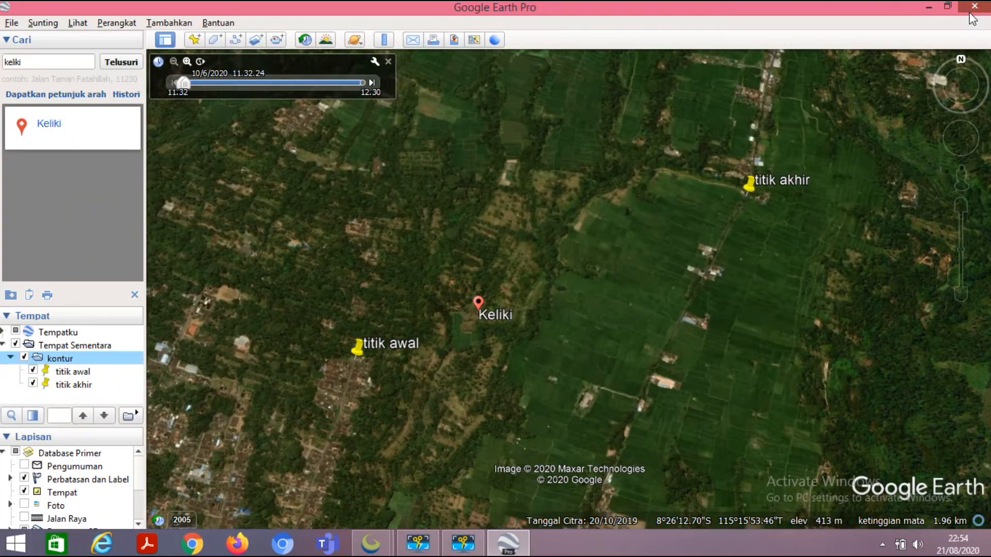
pyautogui.click(972, 19)
pyautogui.click(529, 290)
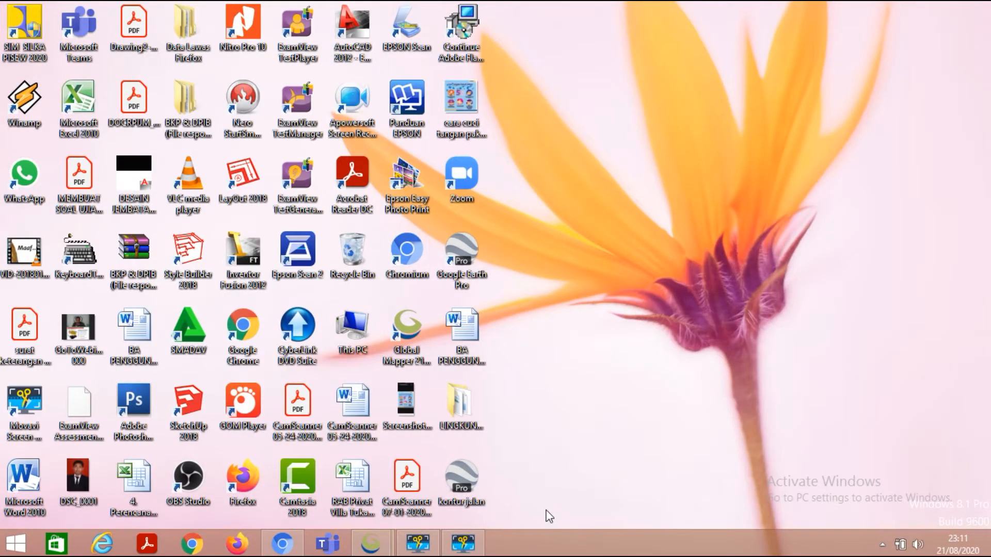
# - Switch to Global Mapper, closing its duplicate window, and open the KMZ file "kontur jalan" from the Desktop
pyautogui.moveTo(371, 542)
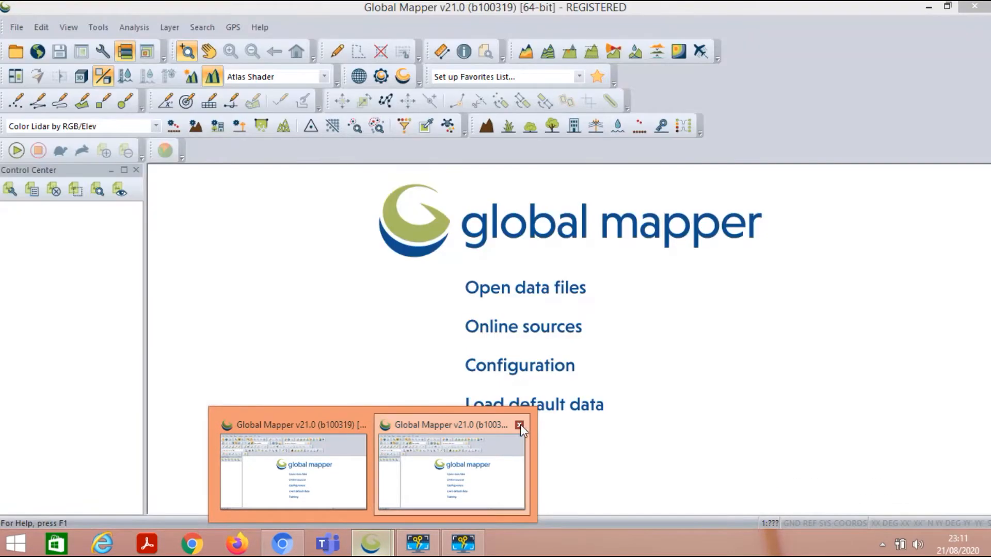
pyautogui.click(519, 425)
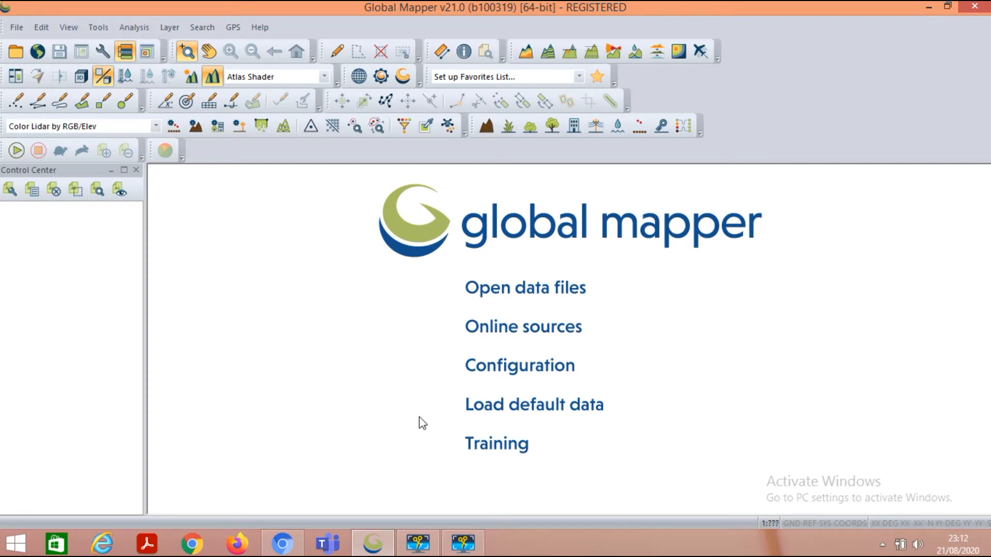
pyautogui.click(18, 28)
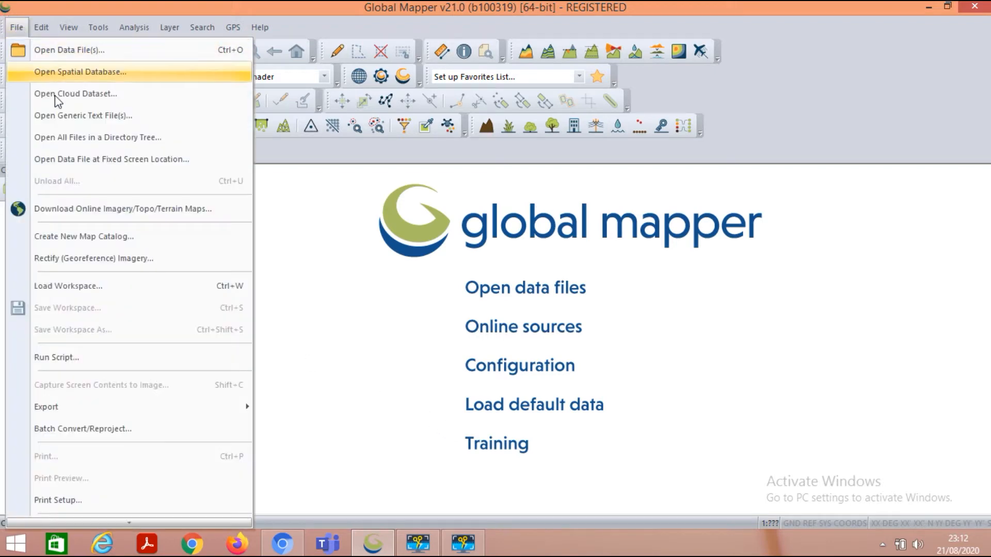
pyautogui.click(70, 63)
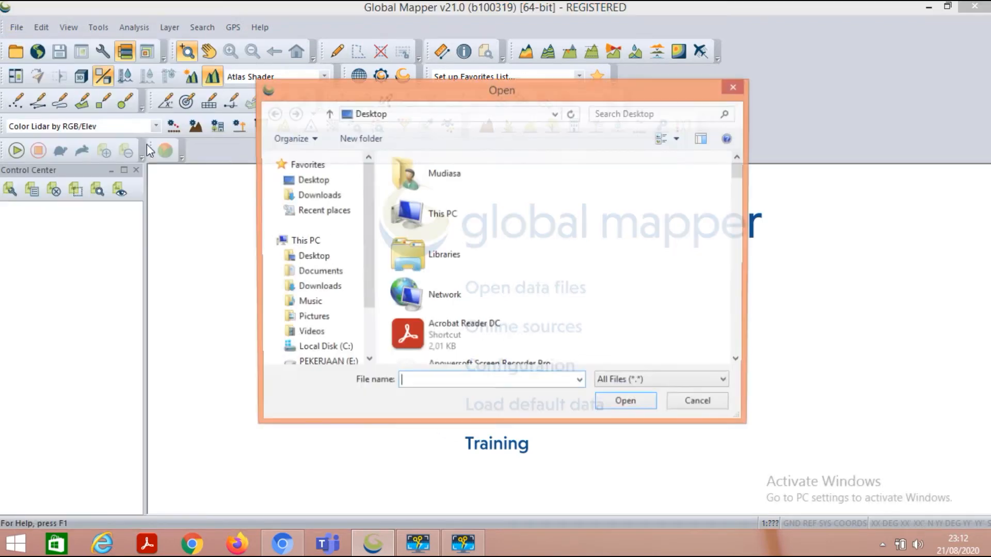
pyautogui.moveTo(742, 169); pyautogui.dragTo(739, 308)
pyautogui.click(312, 256)
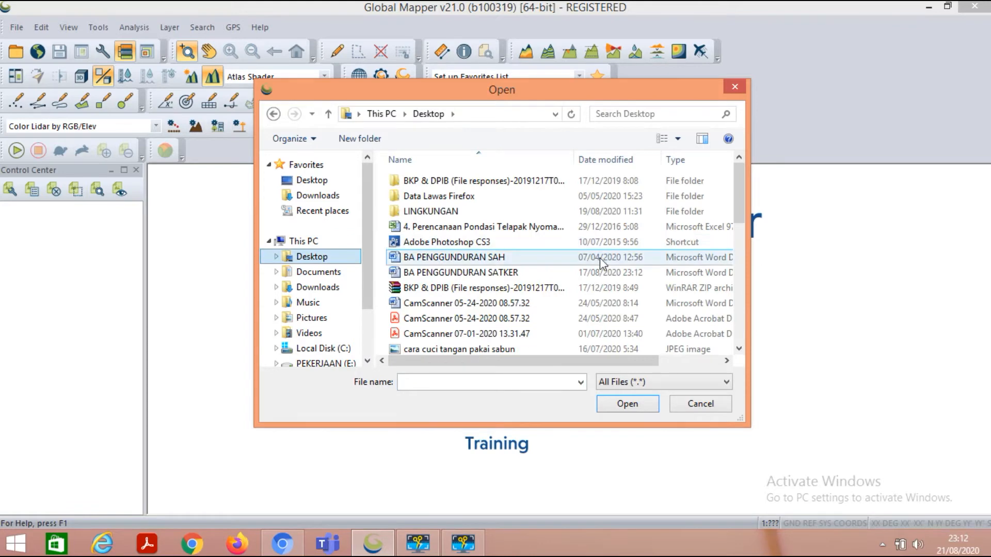
pyautogui.moveTo(741, 215); pyautogui.dragTo(738, 282)
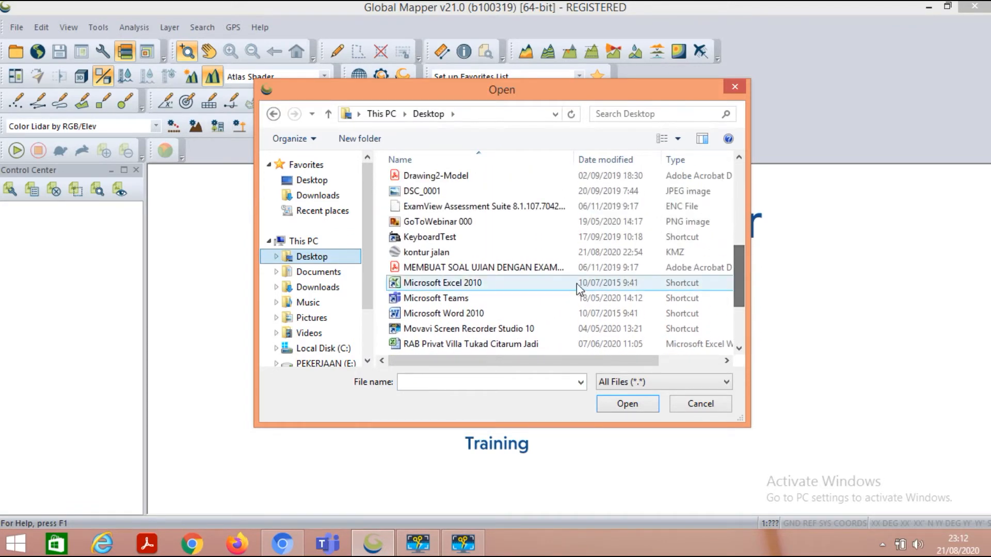
pyautogui.click(438, 252)
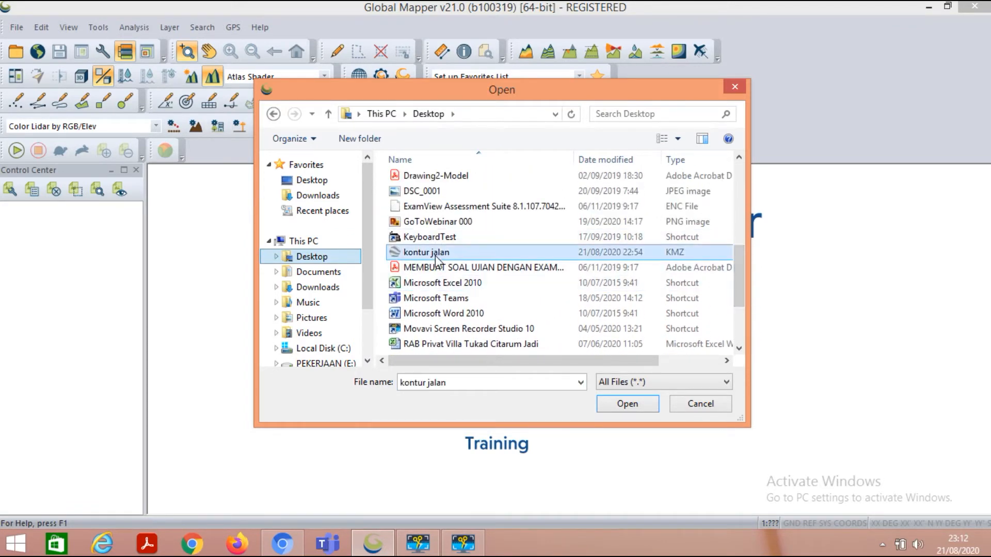
pyautogui.click(627, 404)
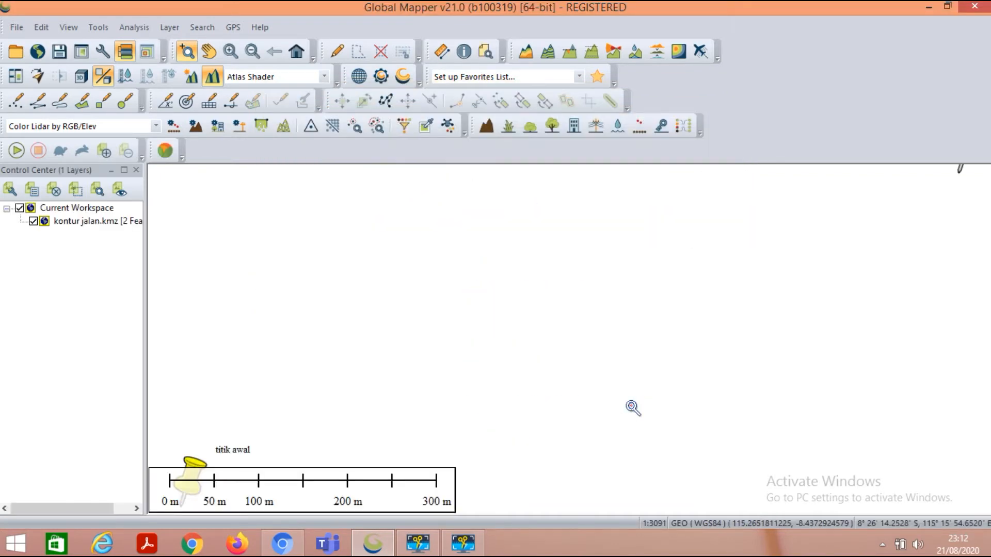
# - Examine the titik awal and titik akhir placemarks together against the map's scale bar
pyautogui.scroll(-2, 504, 325)
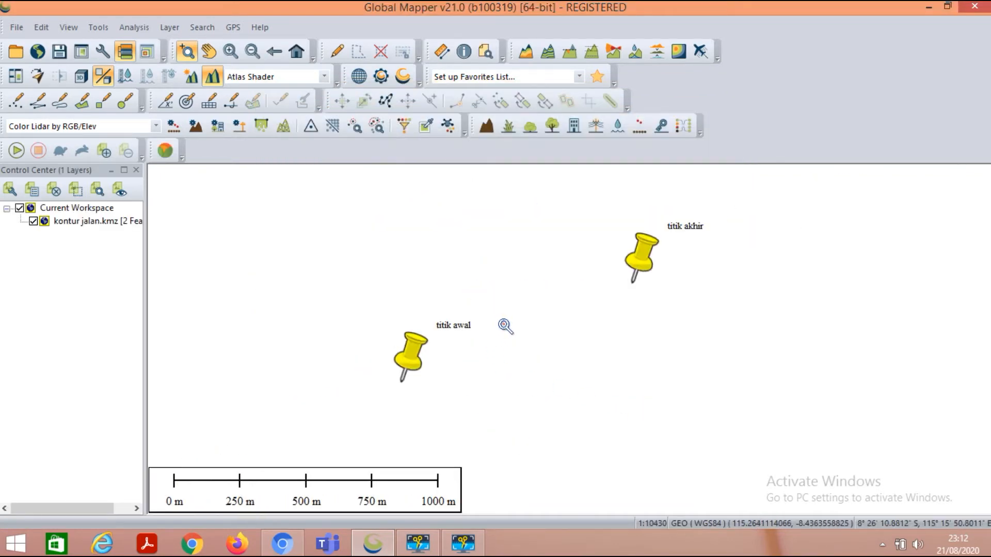
pyautogui.scroll(-1, 514, 321)
pyautogui.scroll(2, 519, 320)
pyautogui.scroll(-1, 439, 377)
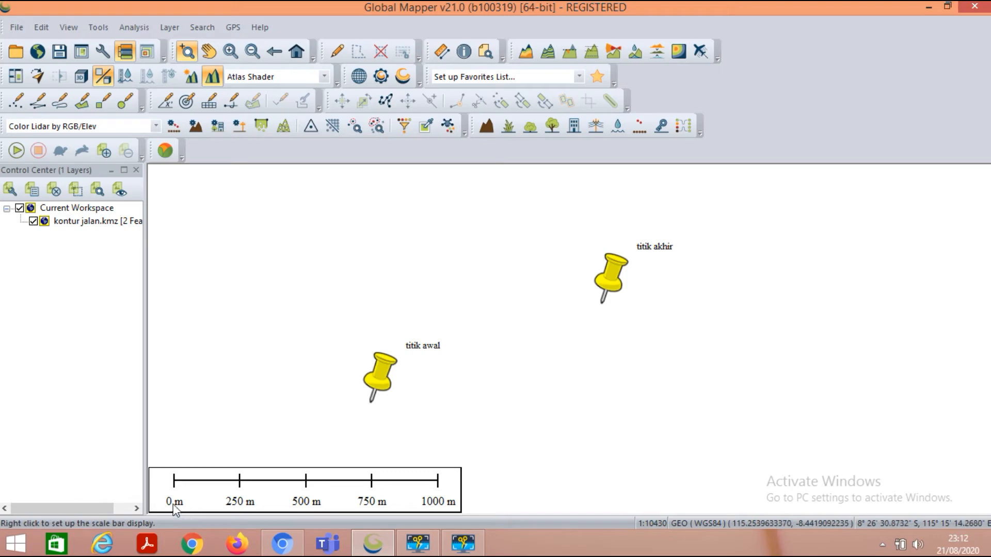
pyautogui.scroll(-1, 198, 500)
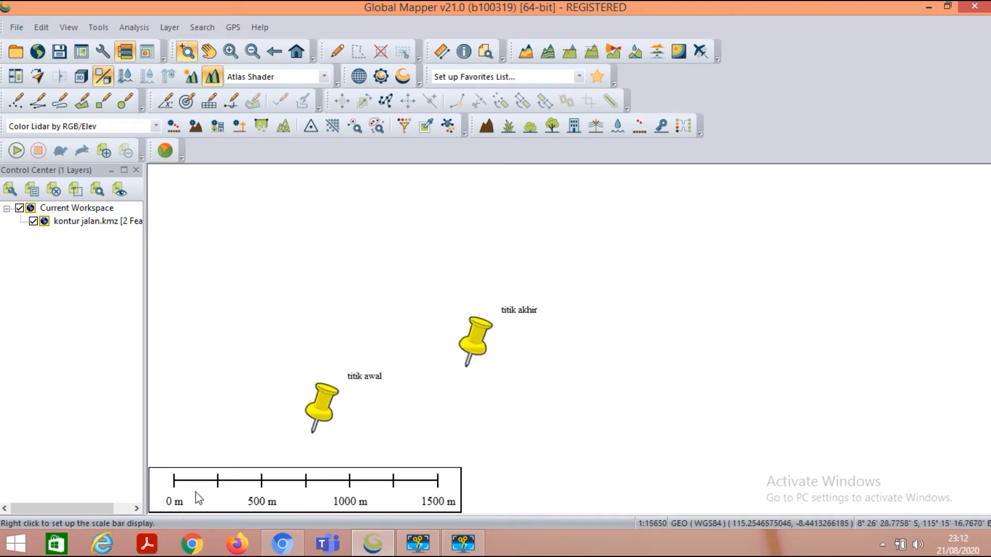
pyautogui.scroll(1, 307, 460)
pyautogui.scroll(-2, 307, 460)
pyautogui.scroll(1, 343, 449)
pyautogui.scroll(-1, 340, 448)
pyautogui.scroll(-1, 539, 406)
pyautogui.scroll(1, 356, 429)
pyautogui.scroll(1, 453, 429)
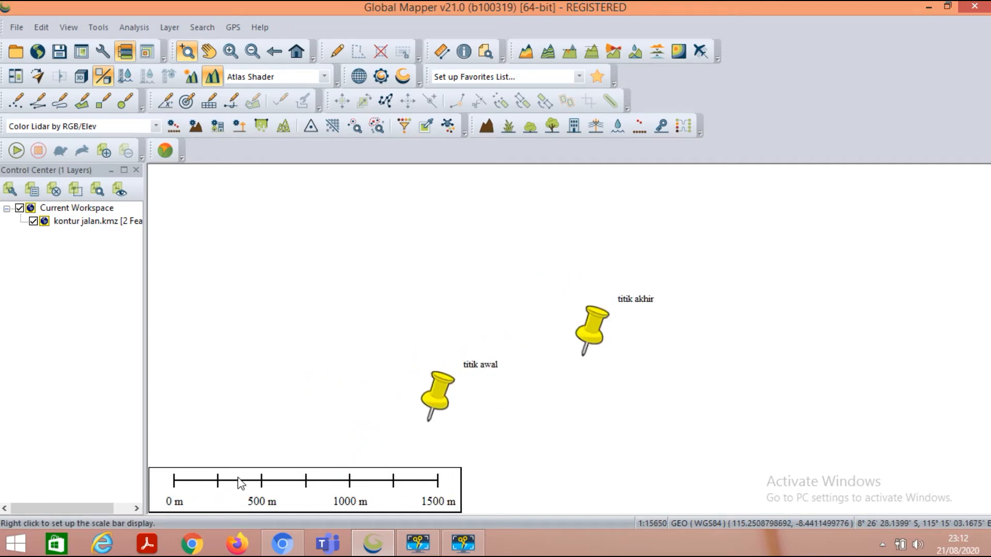
pyautogui.scroll(1, 539, 384)
pyautogui.scroll(-2, 443, 398)
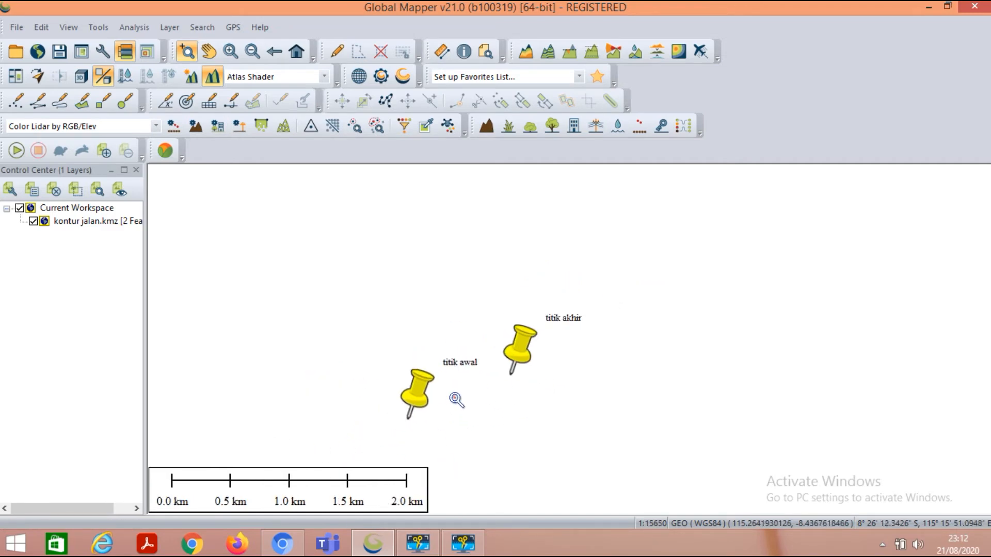
pyautogui.scroll(1, 456, 399)
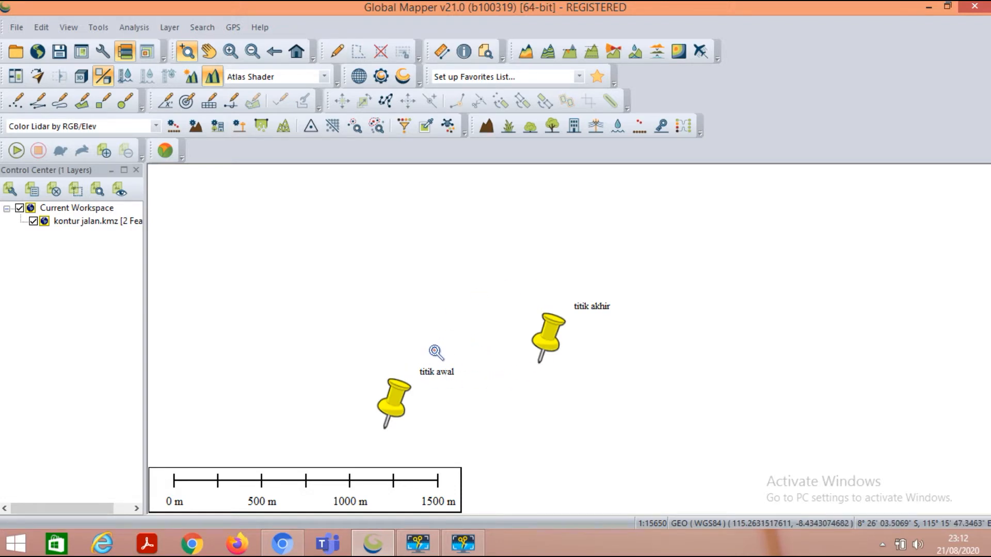
pyautogui.click(37, 54)
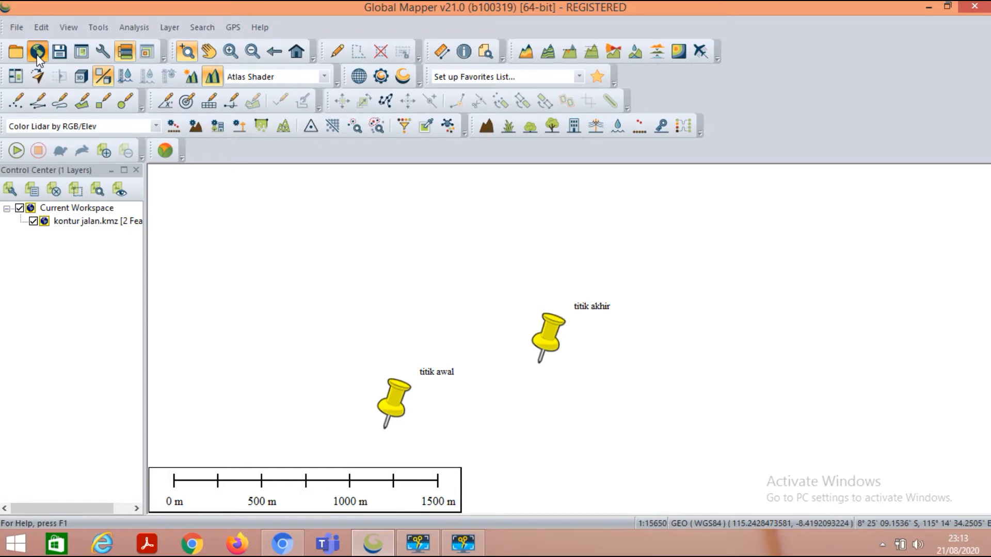
pyautogui.click(624, 308)
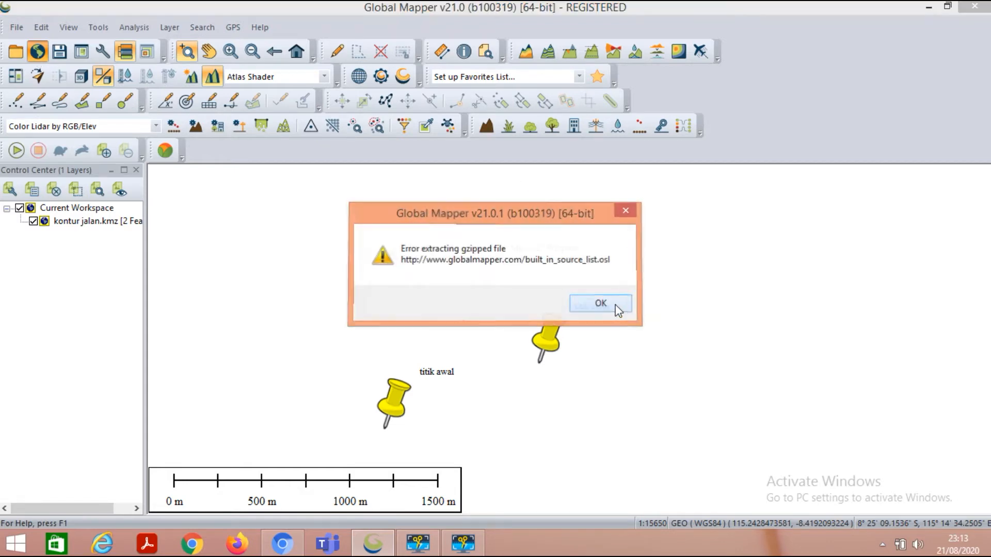
pyautogui.click(614, 305)
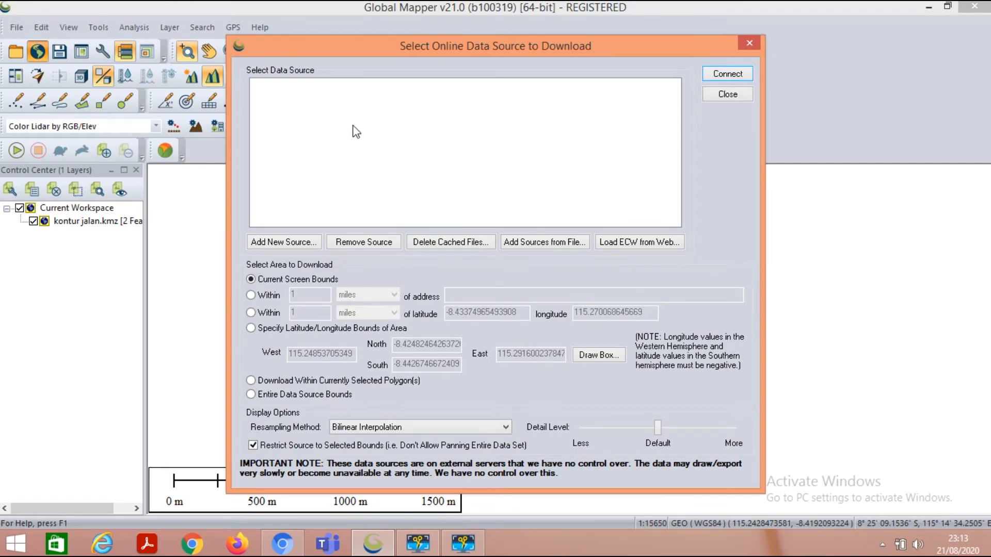
pyautogui.click(749, 43)
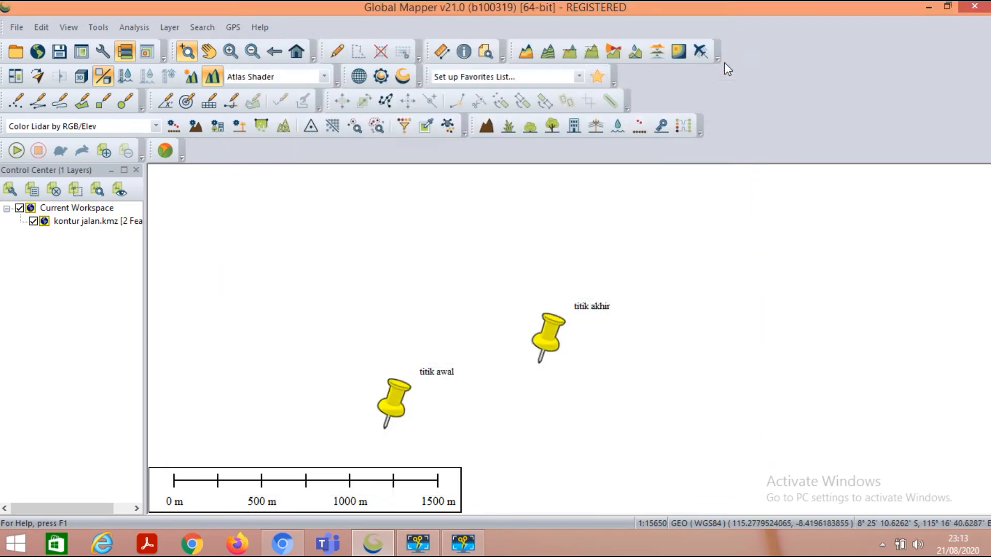
# - Load the online World Topo Map from the topo maps sources for the current screen bounds
pyautogui.click(37, 52)
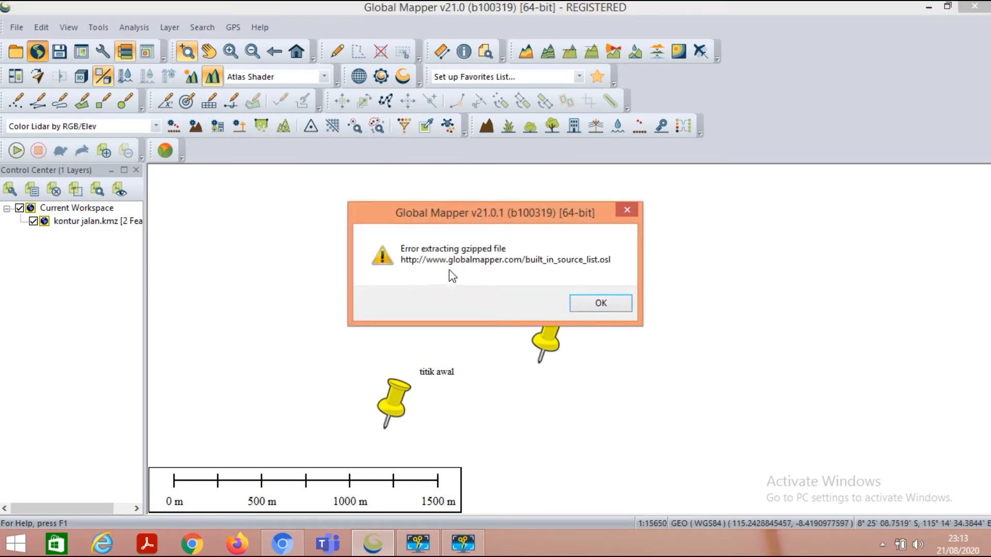
pyautogui.click(599, 305)
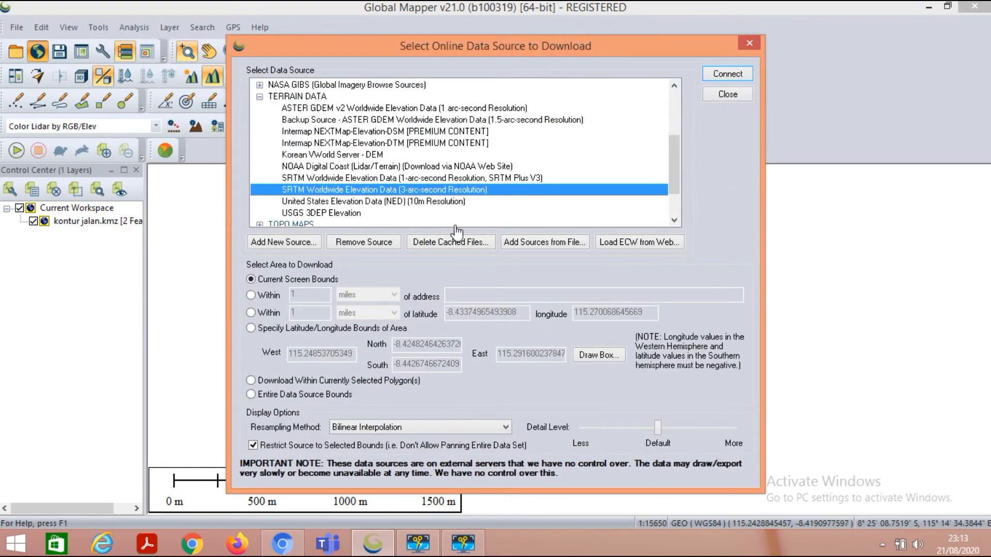
pyautogui.doubleClick(297, 96)
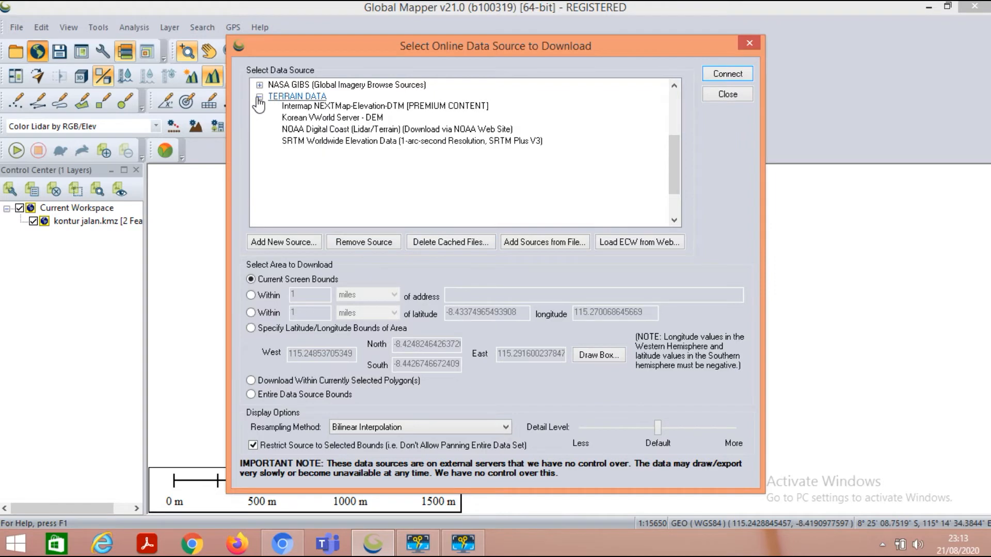
pyautogui.click(302, 178)
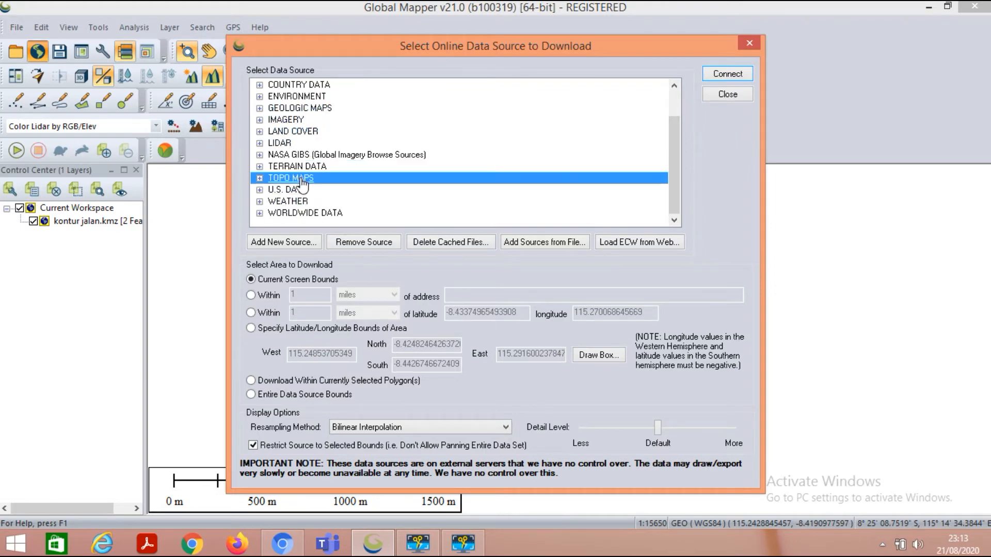
pyautogui.click(259, 178)
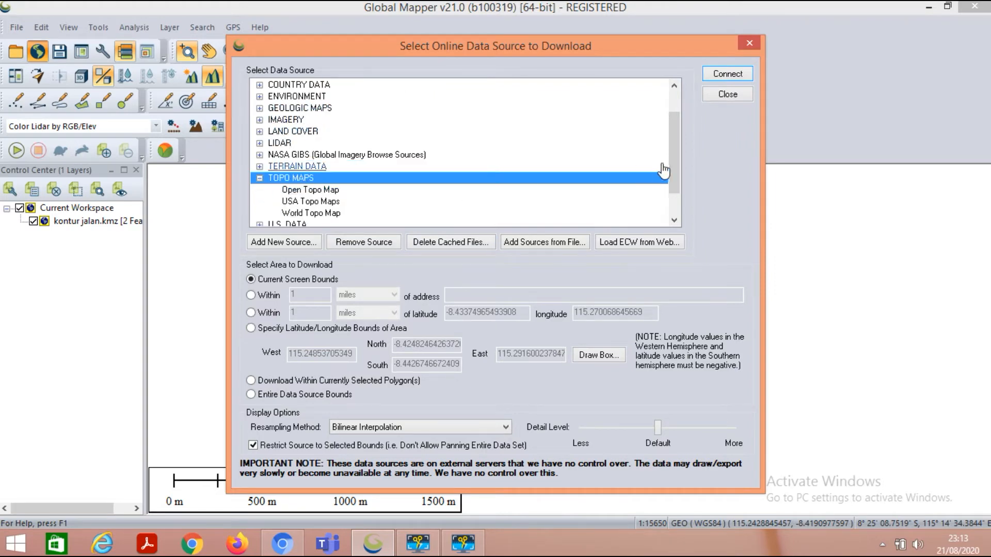
pyautogui.click(326, 214)
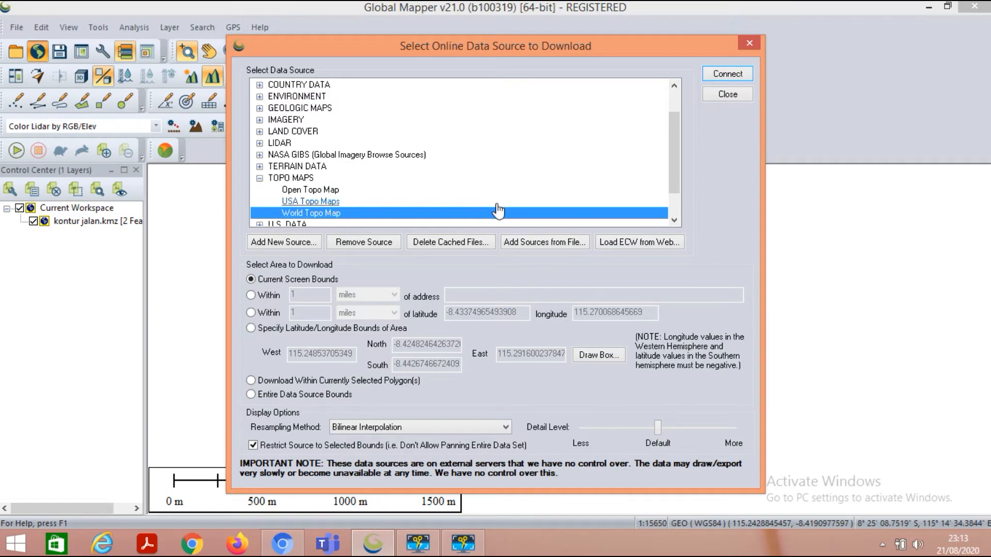
pyautogui.click(726, 75)
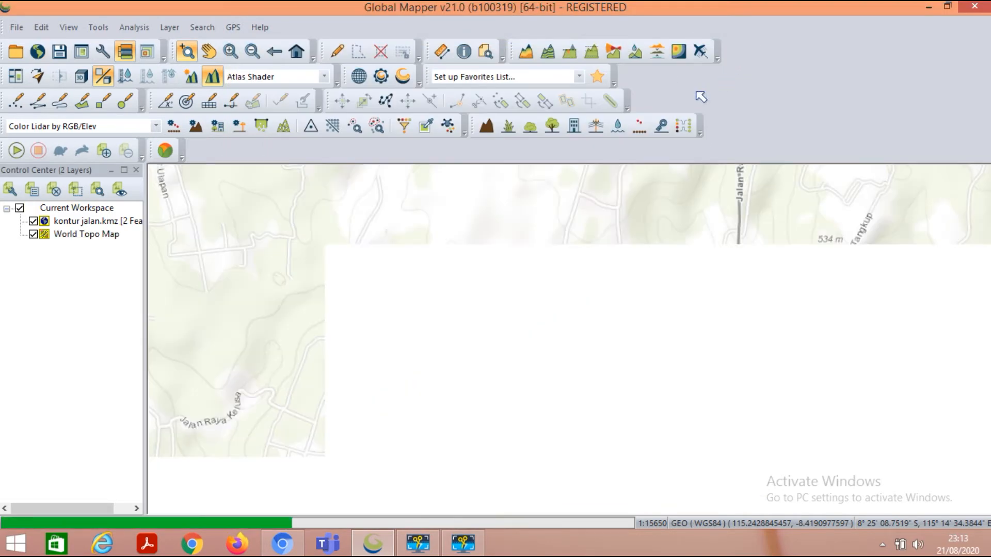
# - Set the map projection to UTM, zone -50 (114°E - 120°E - Southern Hemisphere), with WGS84 datum and planar units in meters
pyautogui.scroll(-1, 510, 264)
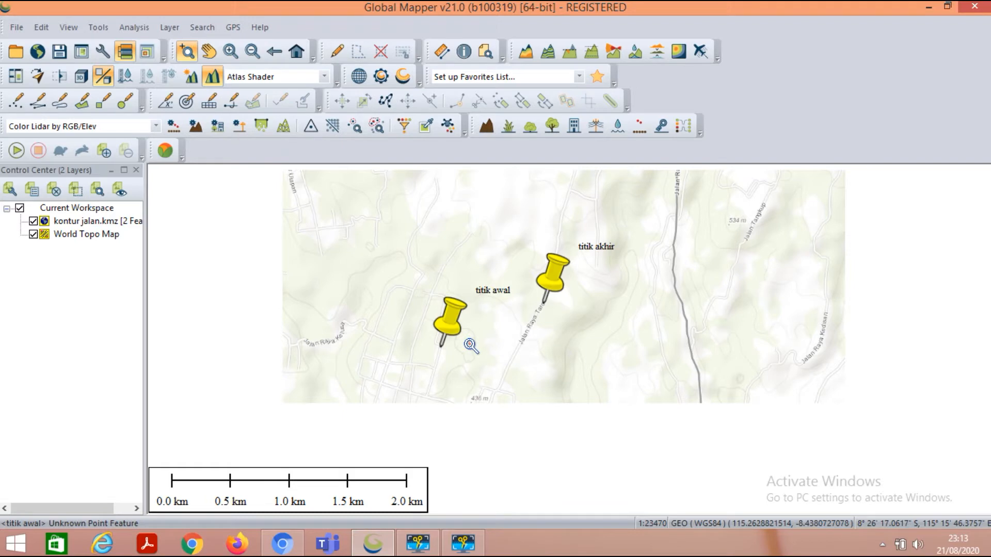
pyautogui.scroll(2, 447, 348)
pyautogui.scroll(-1, 429, 355)
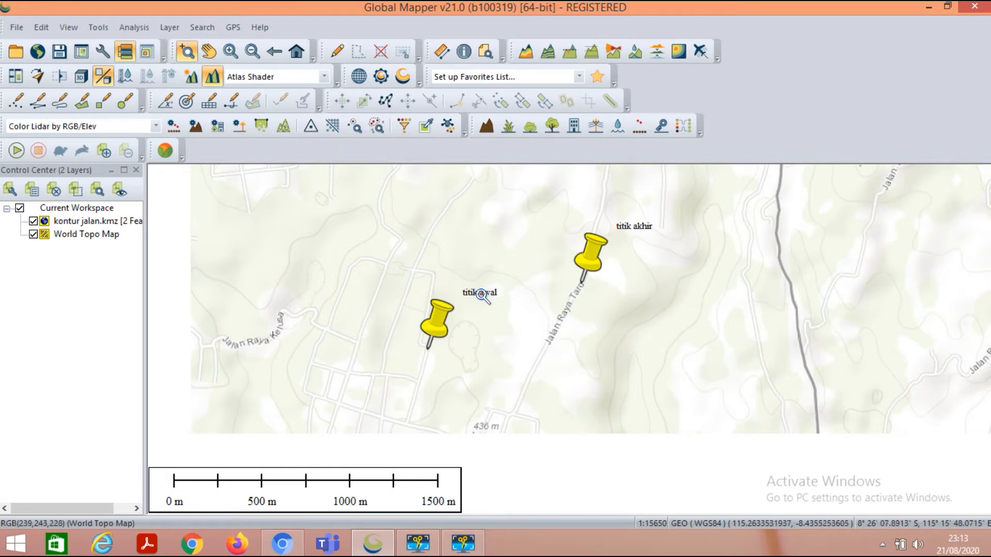
pyautogui.click(99, 27)
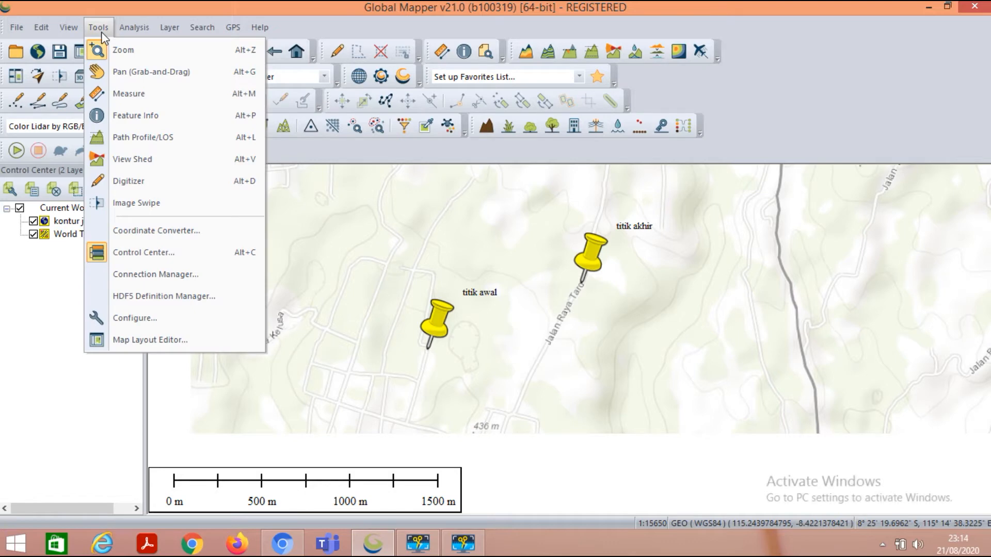
pyautogui.click(164, 322)
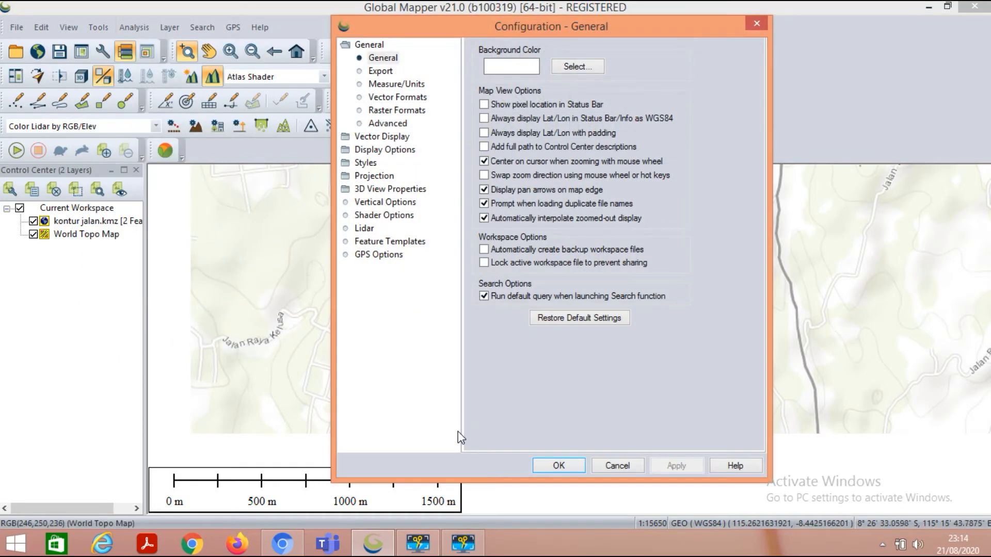
pyautogui.click(375, 177)
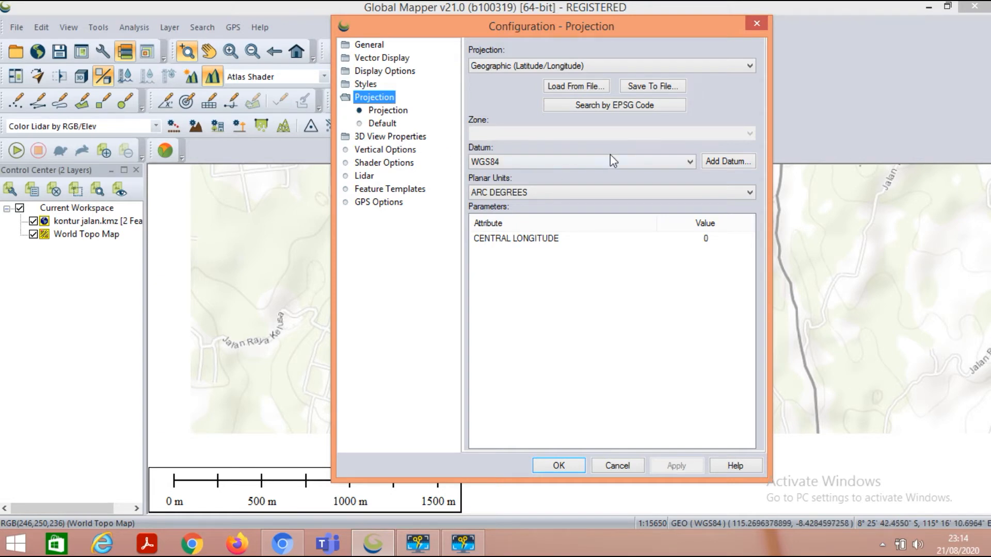
pyautogui.click(568, 65)
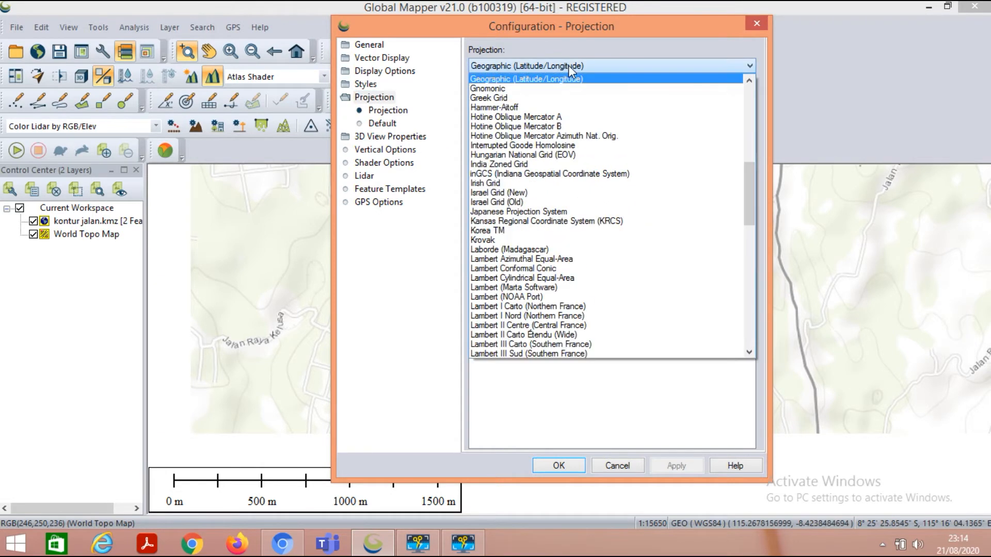
pyautogui.moveTo(750, 199); pyautogui.dragTo(760, 328)
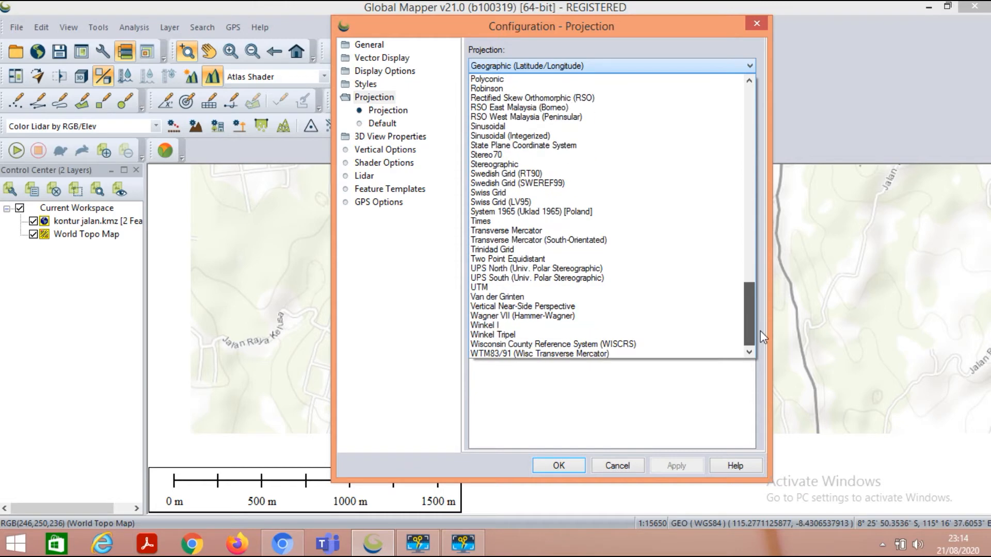
pyautogui.click(474, 288)
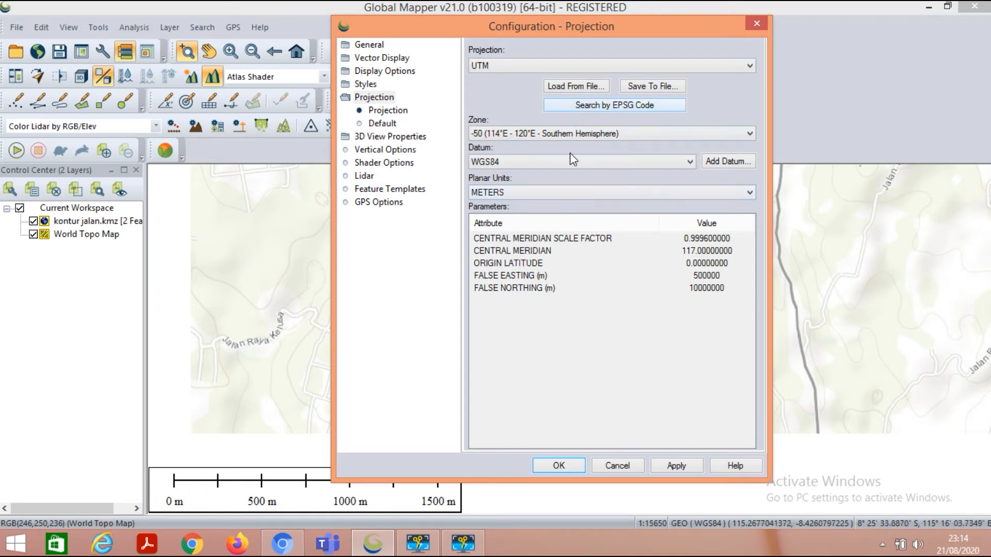
pyautogui.click(680, 464)
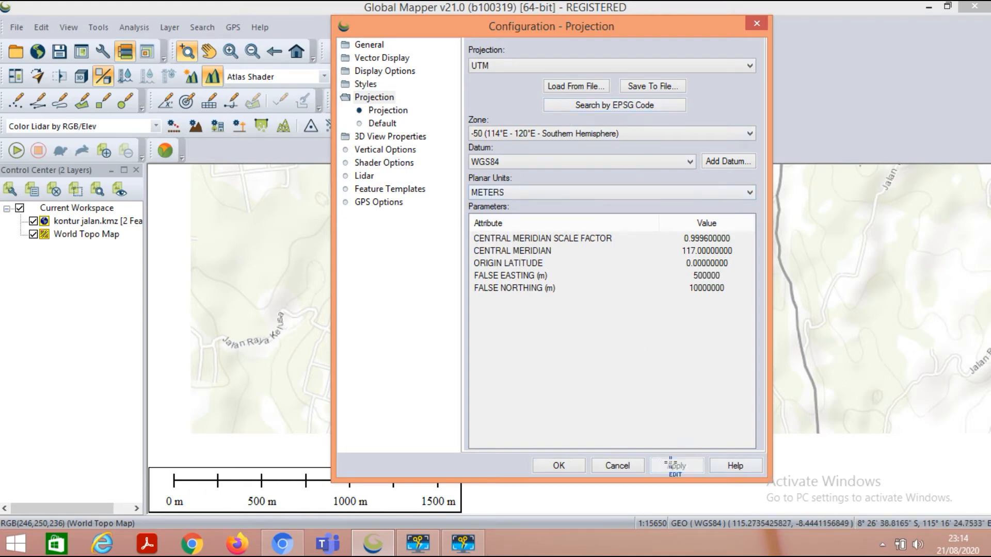
pyautogui.click(580, 464)
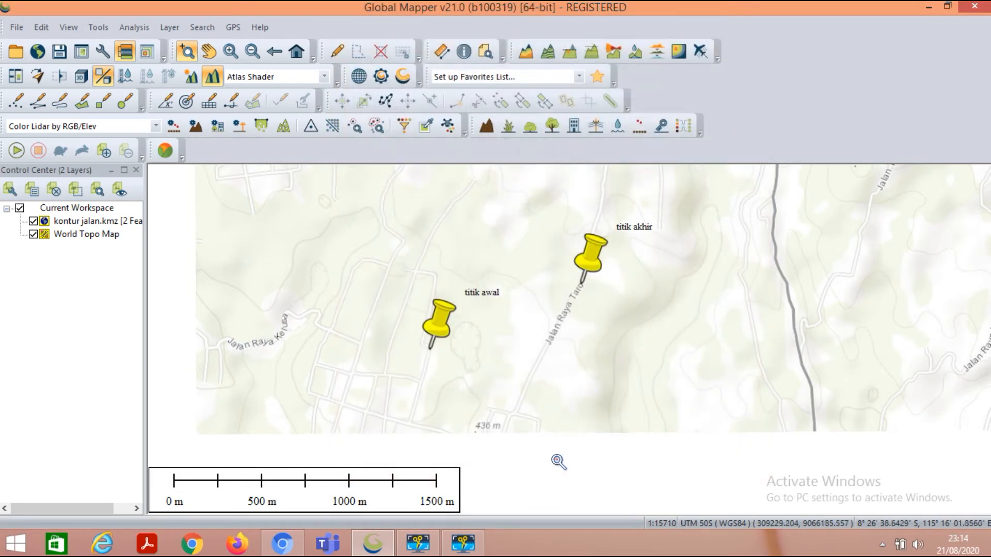
# - Load the SRTM Worldwide Elevation Data (3-arc-second Resolution) from the terrain data sources for the current screen bounds
pyautogui.click(473, 346)
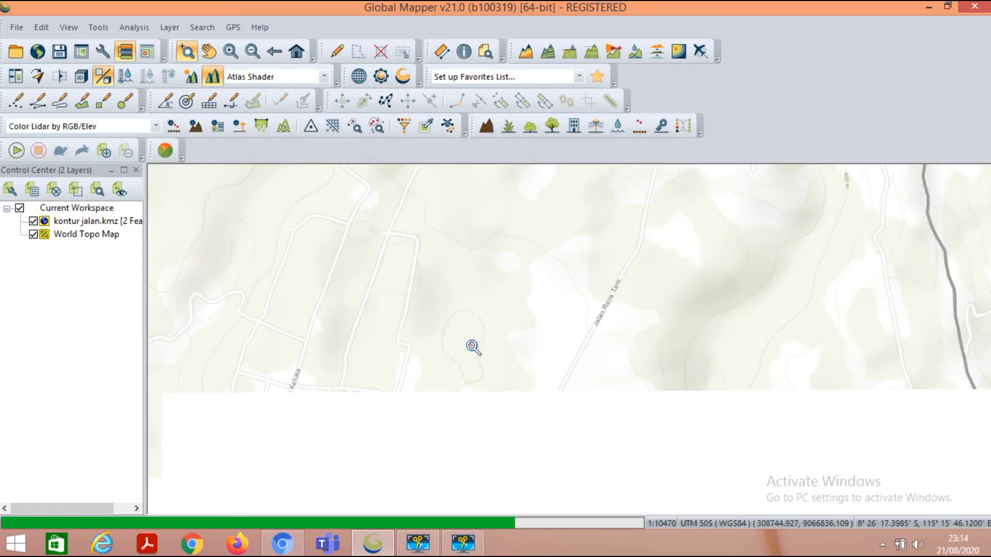
pyautogui.rightClick(480, 334)
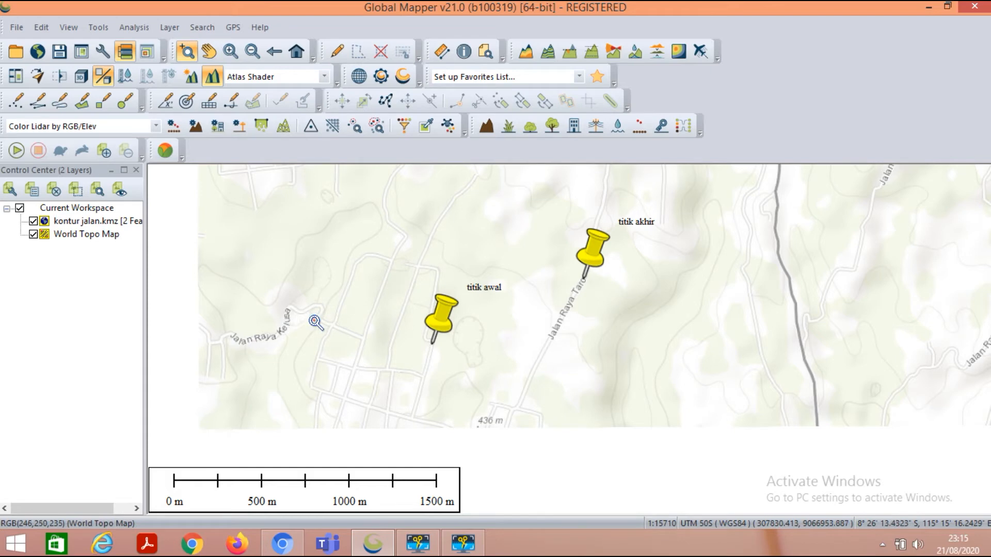
pyautogui.click(41, 56)
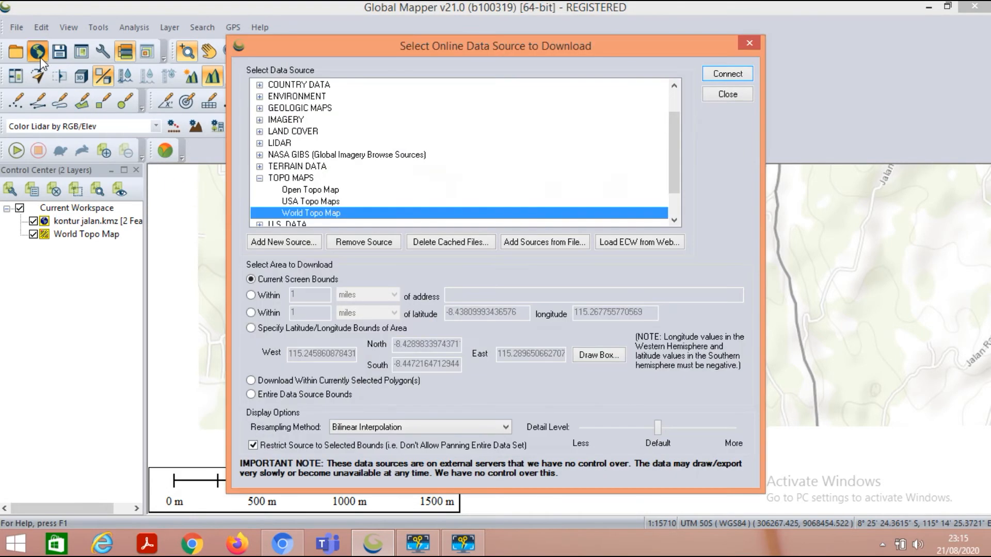
pyautogui.click(259, 178)
pyautogui.click(260, 166)
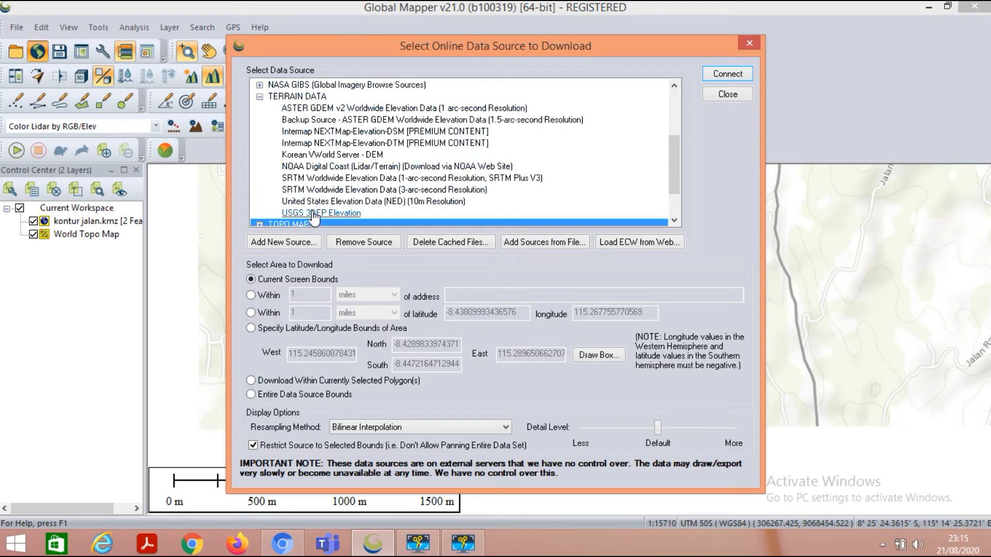
pyautogui.click(441, 192)
pyautogui.click(727, 74)
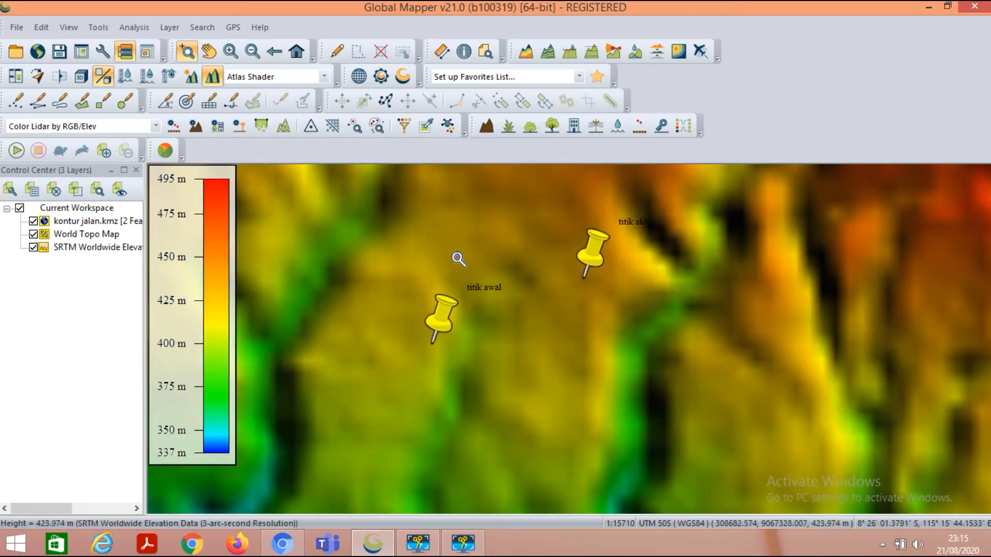
# - Start generating contours from the terrain grid and set the contour interval to 10 meters
pyautogui.scroll(-2, 458, 259)
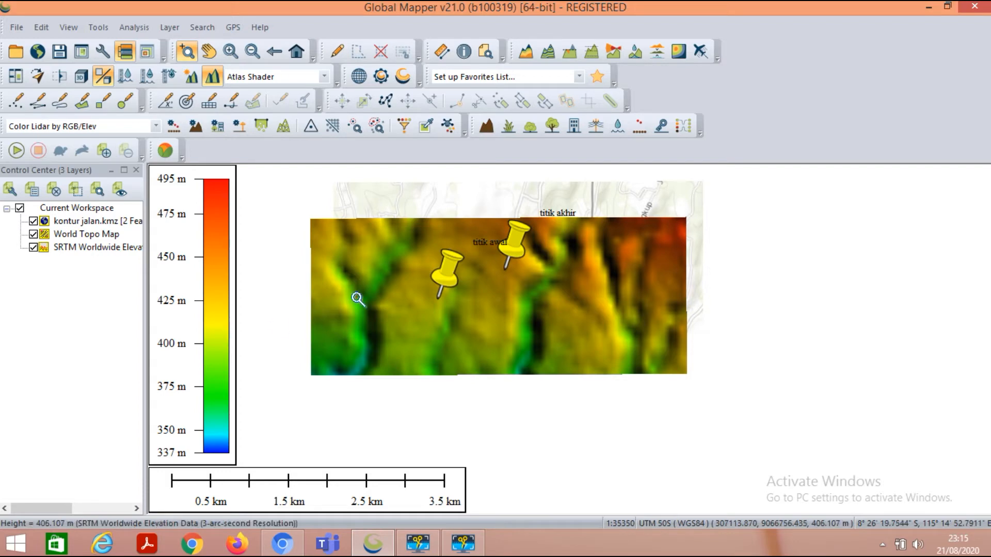
pyautogui.scroll(1, 480, 288)
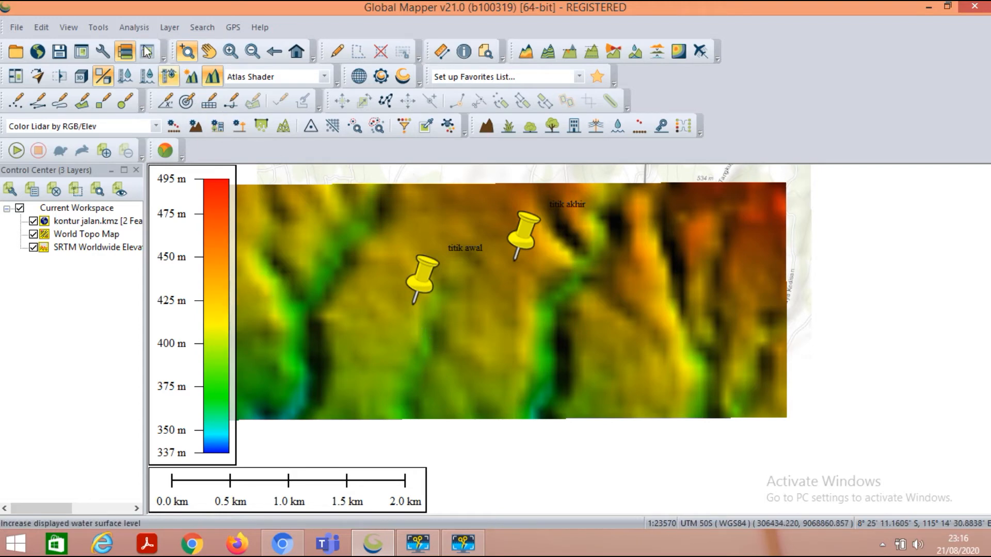
pyautogui.click(134, 28)
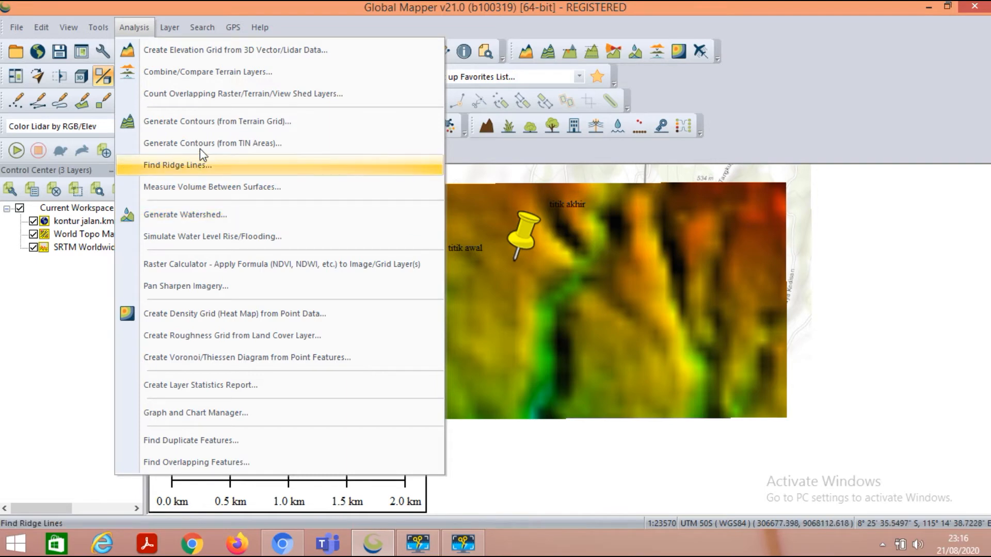
pyautogui.click(233, 121)
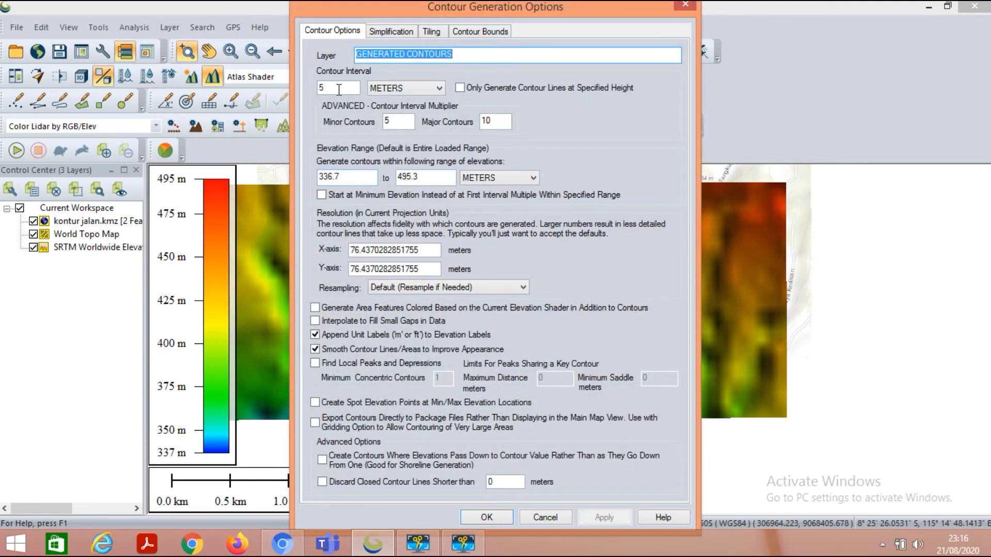
pyautogui.moveTo(338, 90); pyautogui.dragTo(303, 93)
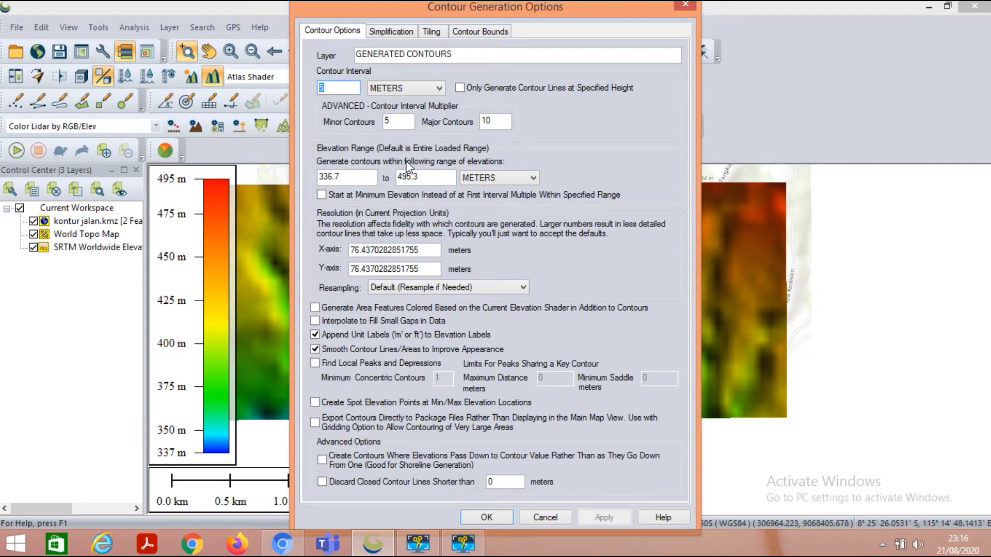
pyautogui.write('10')
pyautogui.doubleClick(406, 121)
# - Limit the contour bounds to a drawn box about 1671 m by 1160 m around both placemarks and generate the contours
pyautogui.click(488, 31)
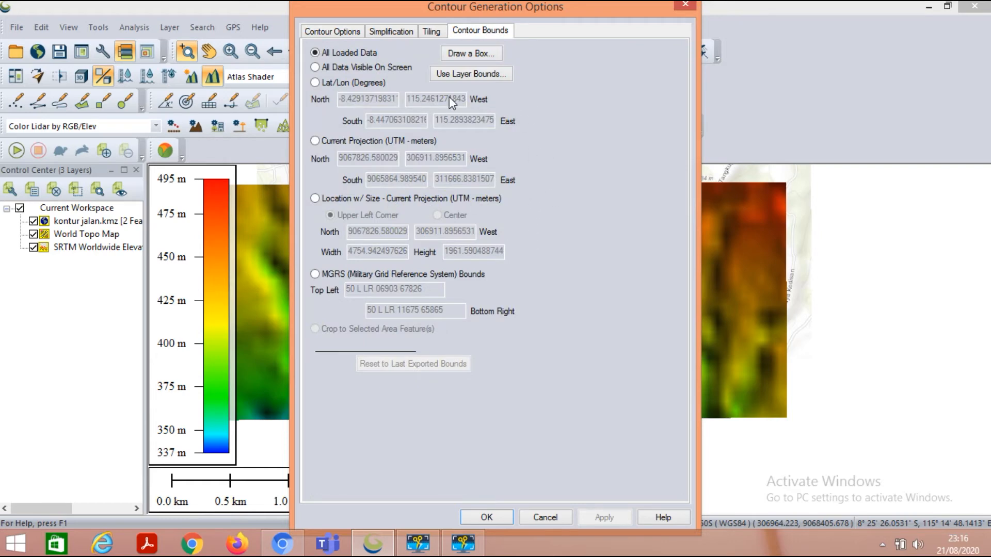
pyautogui.click(466, 54)
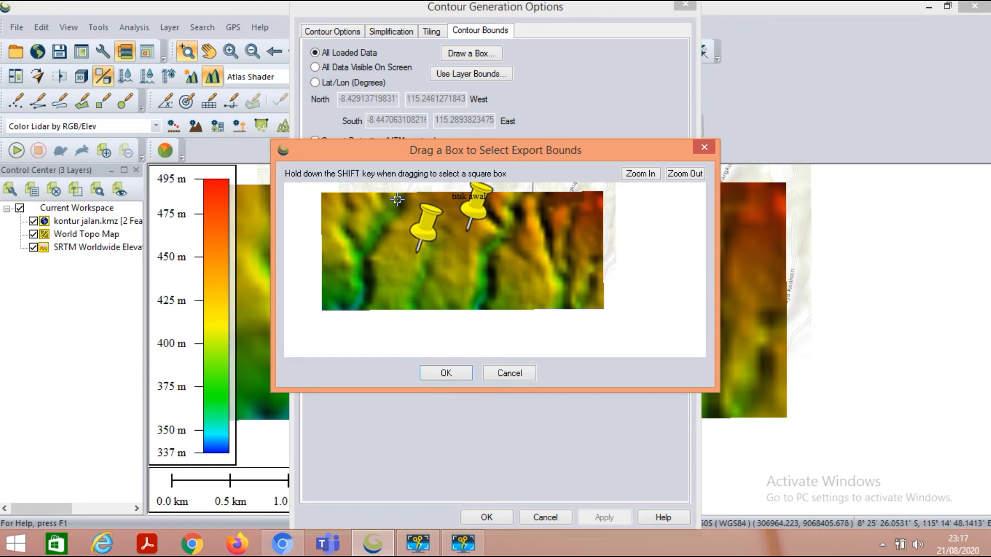
pyautogui.moveTo(396, 199); pyautogui.dragTo(495, 268)
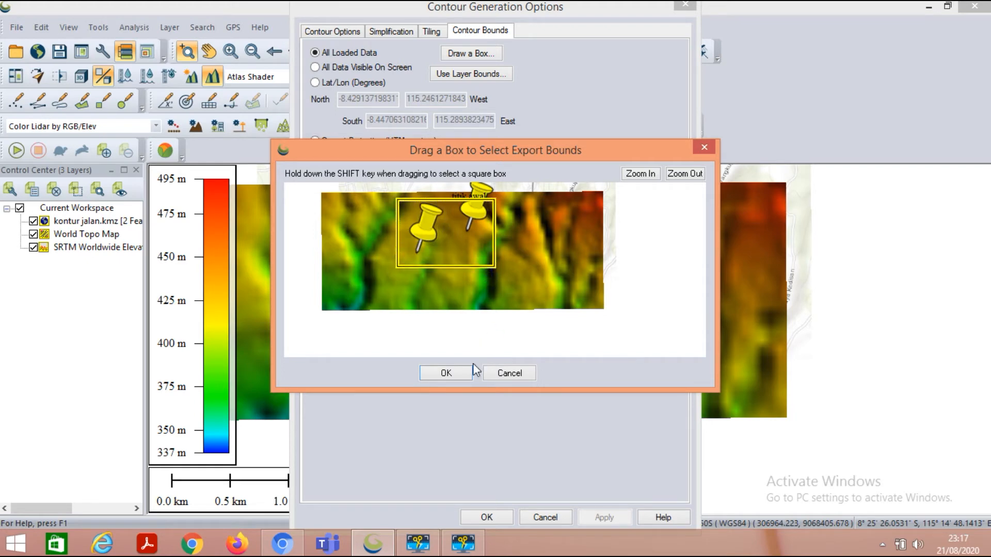
pyautogui.click(463, 375)
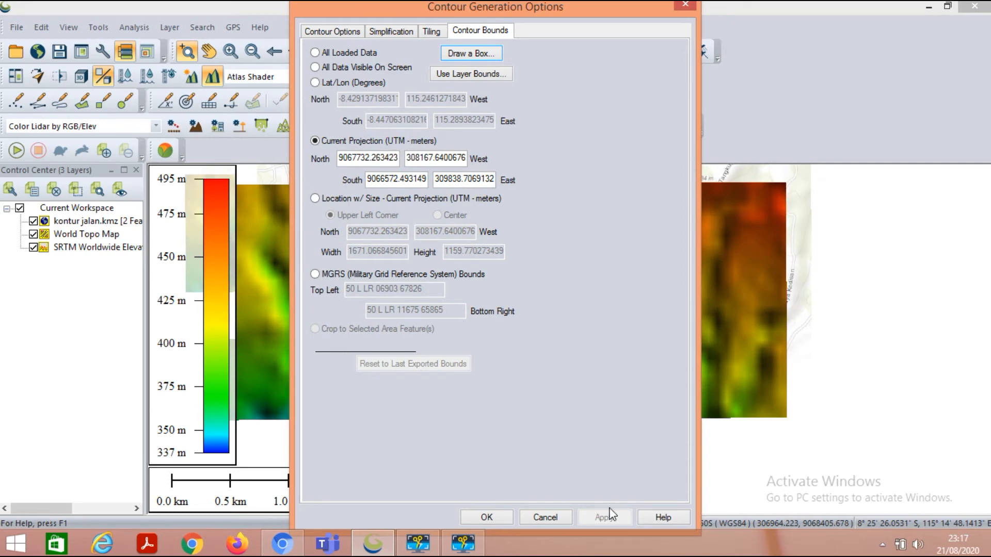
pyautogui.click(487, 518)
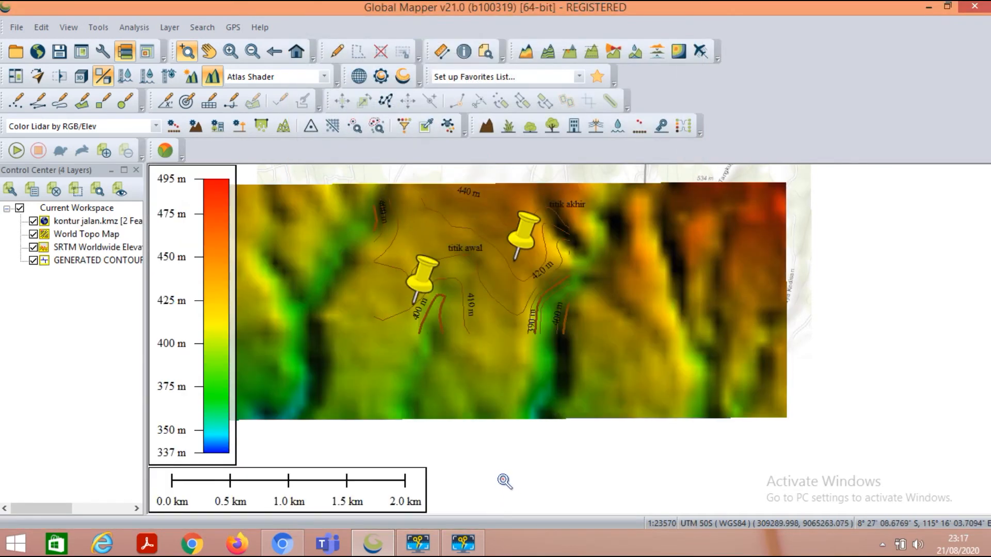
# - Start creating an elevation grid from 3D vector data using the kontur jalan.kmz and GENERATED CONTOURS layers
pyautogui.click(484, 208)
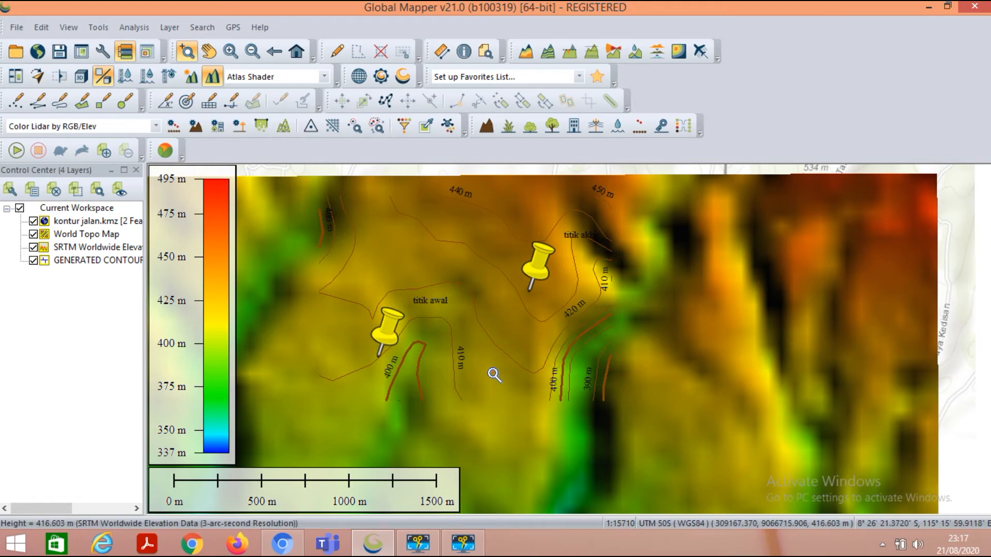
pyautogui.scroll(-1, 480, 391)
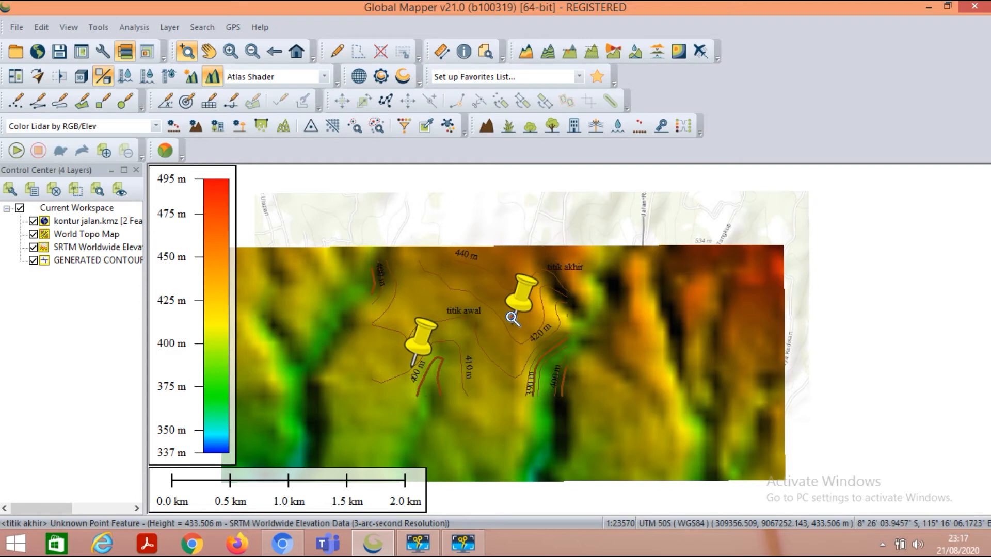
pyautogui.click(138, 30)
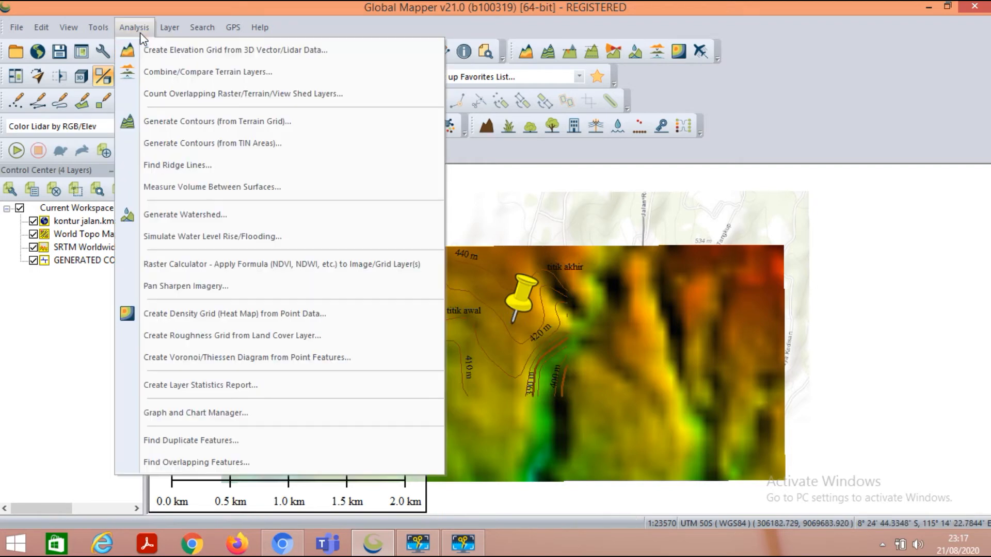
pyautogui.click(163, 51)
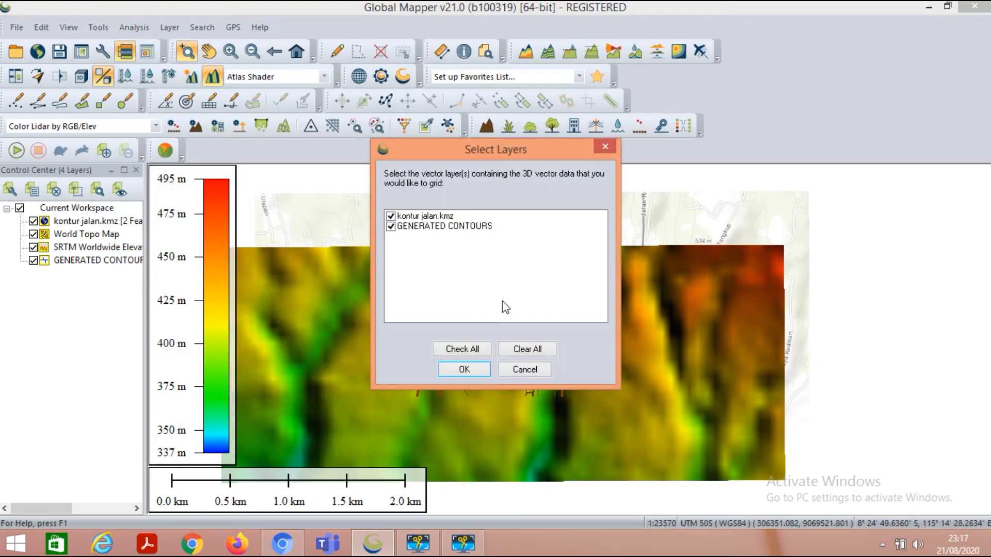
pyautogui.click(432, 229)
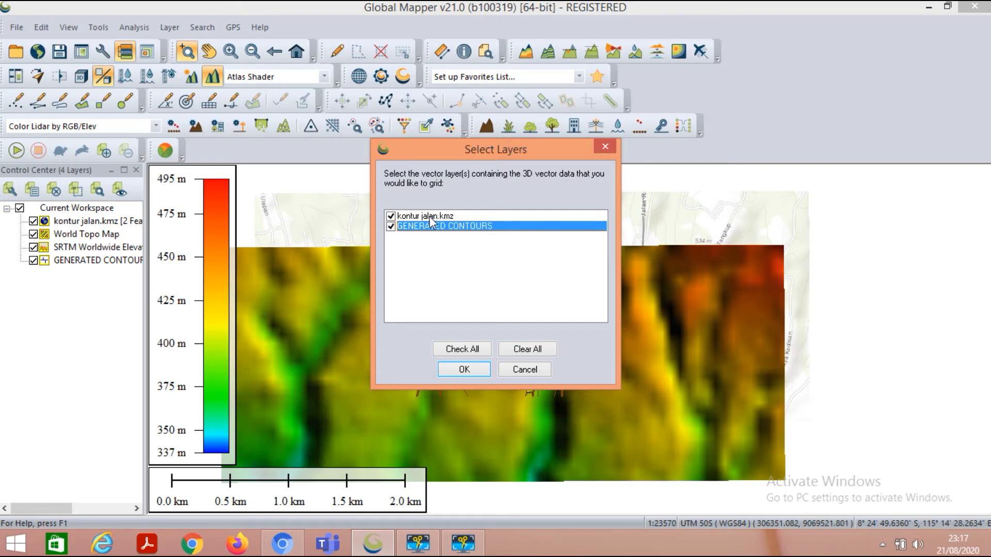
pyautogui.click(432, 217)
pyautogui.click(434, 226)
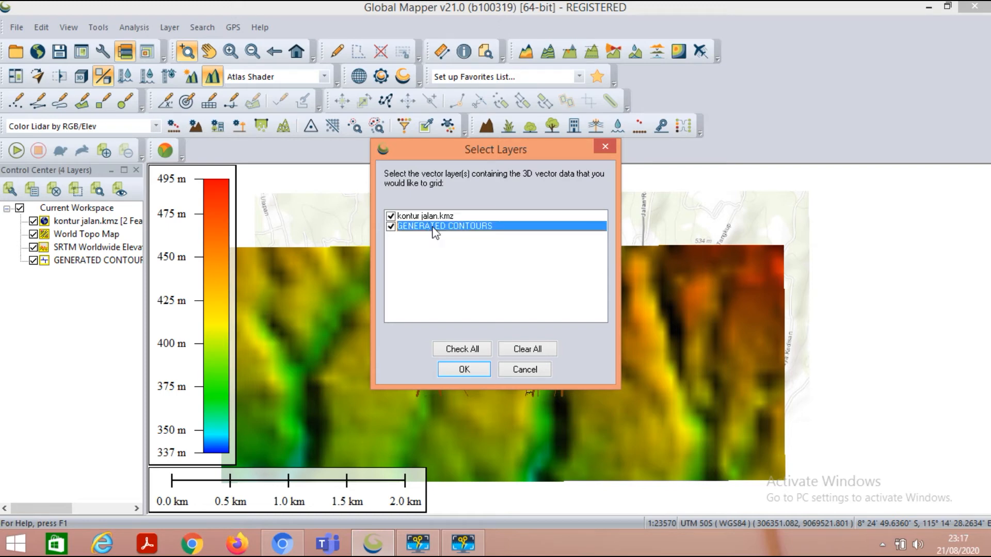
pyautogui.click(484, 369)
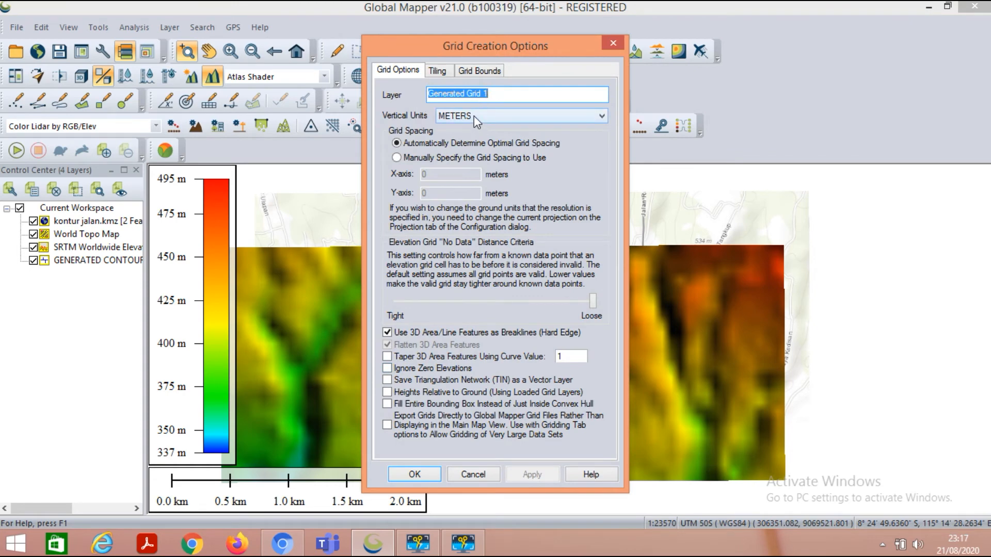
# - Limit the grid bounds to a drawn box about 2220 m by 1758 m enclosing the contours and create the grid
pyautogui.click(478, 71)
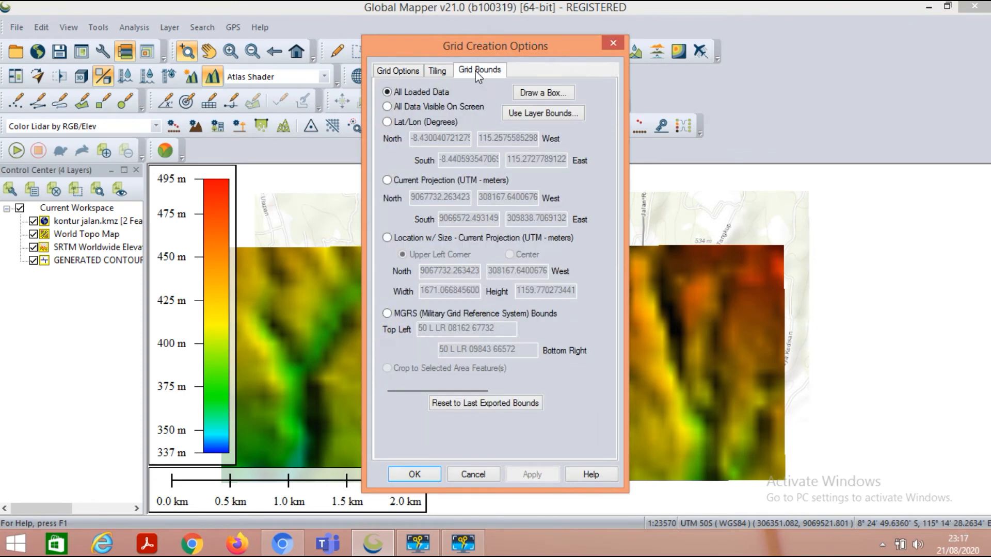
pyautogui.click(537, 96)
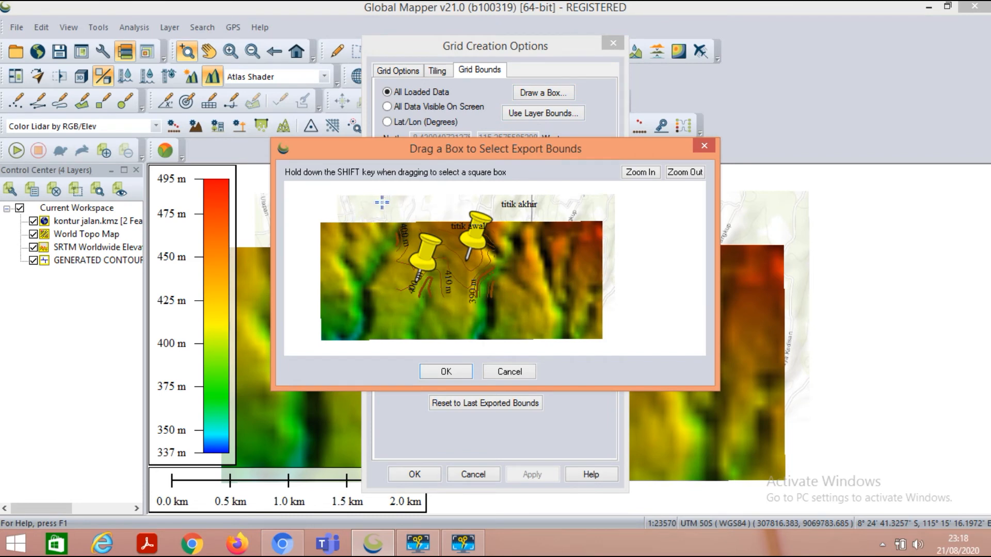
pyautogui.moveTo(382, 204); pyautogui.dragTo(512, 309)
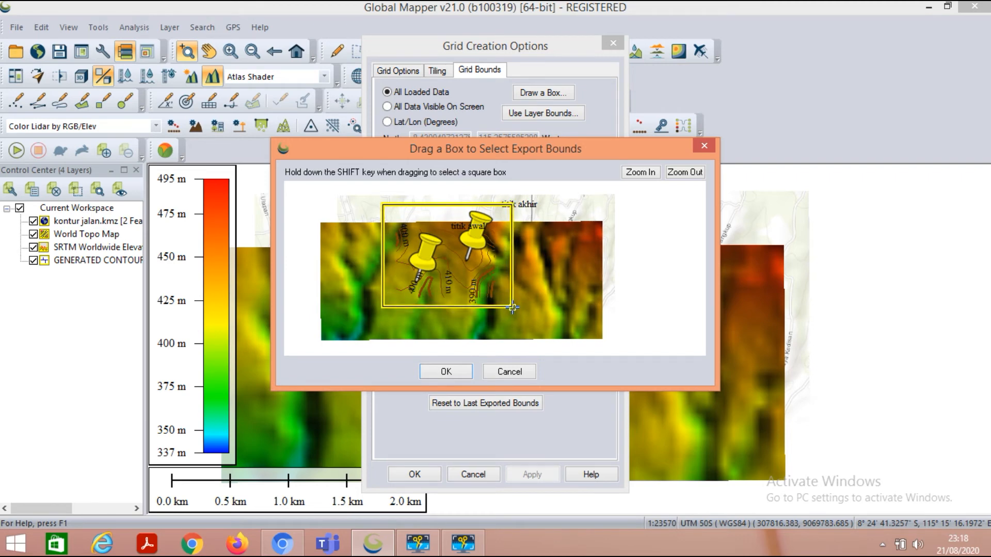
pyautogui.click(446, 371)
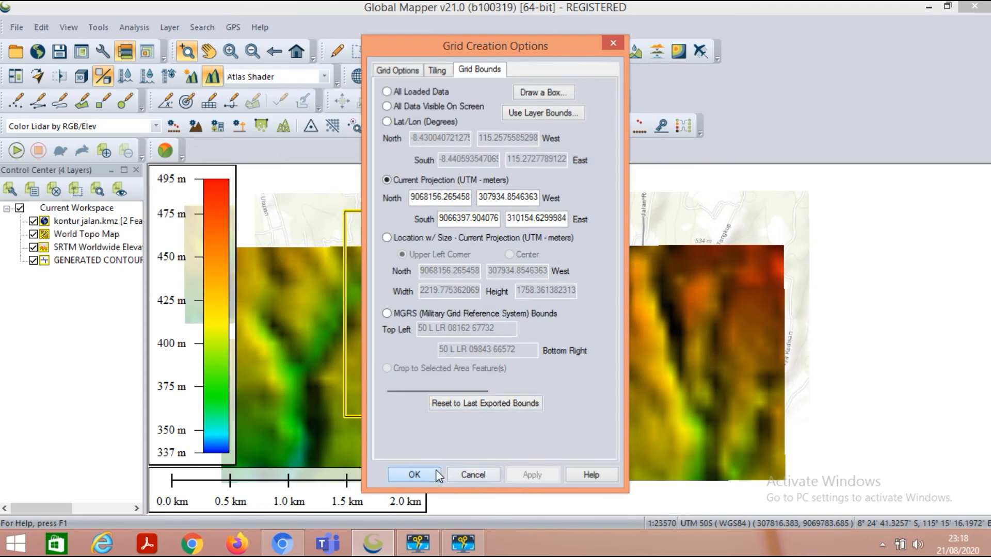
pyautogui.click(413, 474)
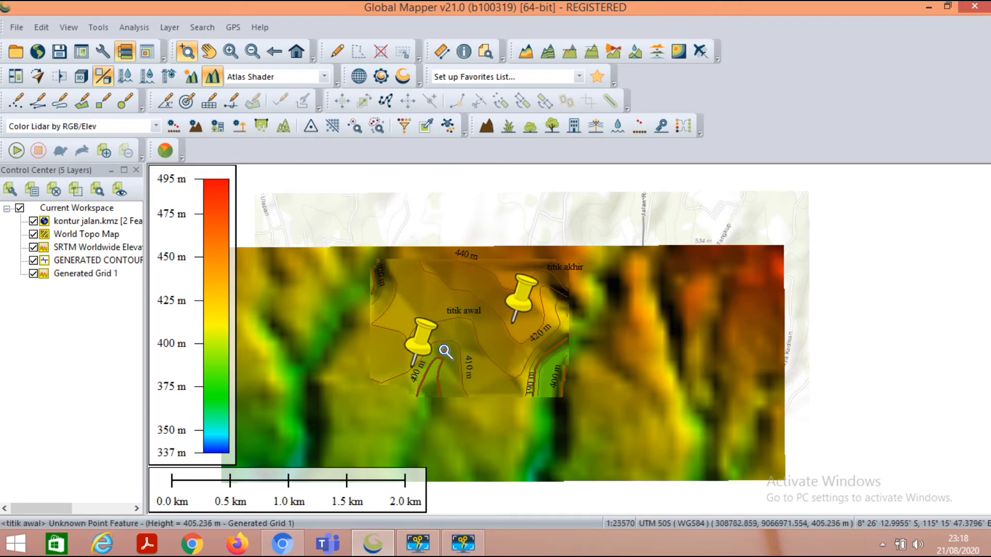
# - Start a vector export in DWG format and set the DWG version to R21 (Autocad 2007)
pyautogui.click(23, 32)
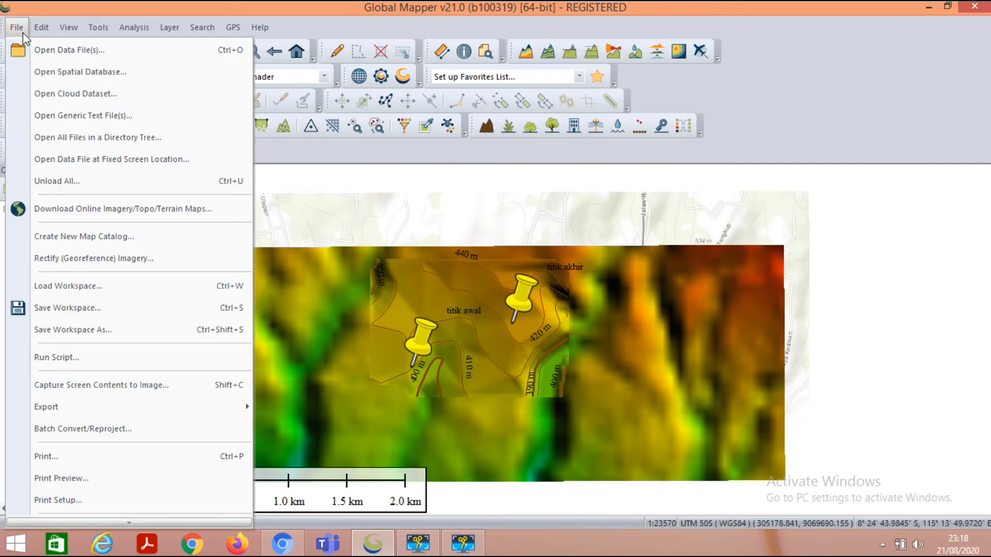
pyautogui.click(462, 329)
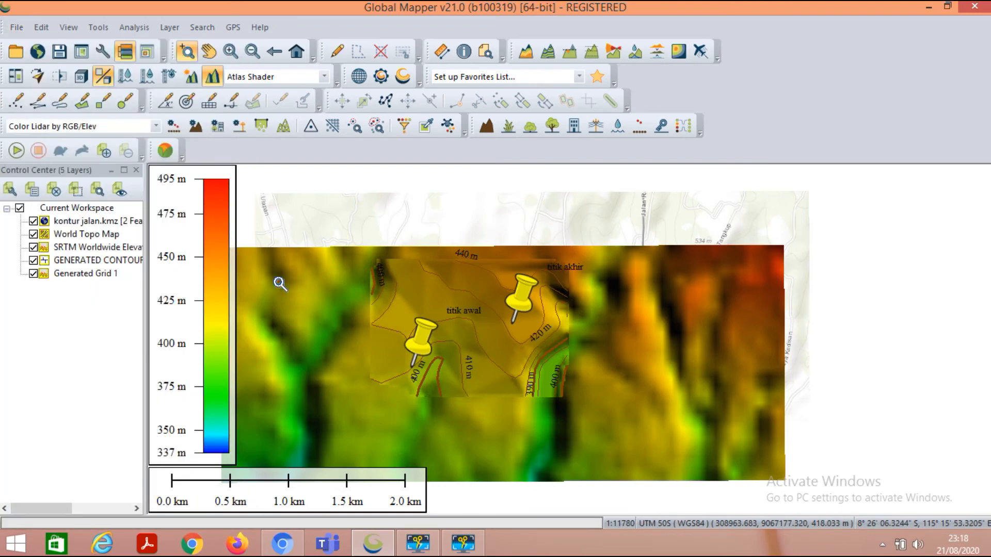
pyautogui.click(19, 33)
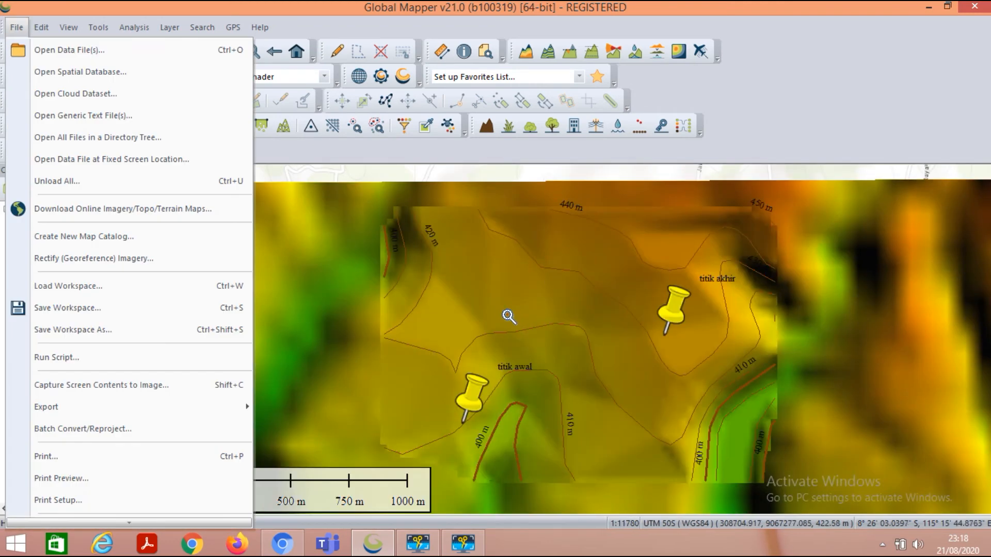
pyautogui.moveTo(94, 410)
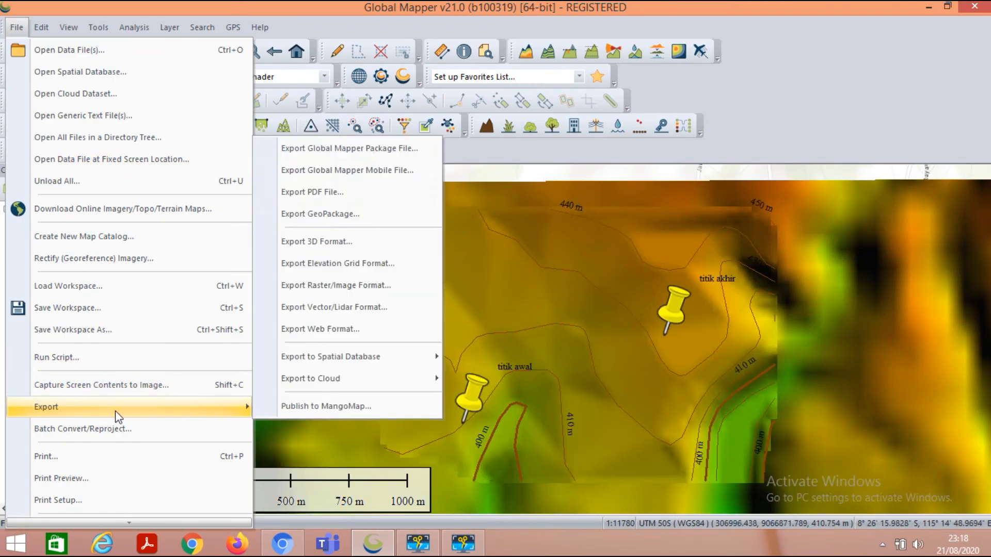
pyautogui.click(339, 312)
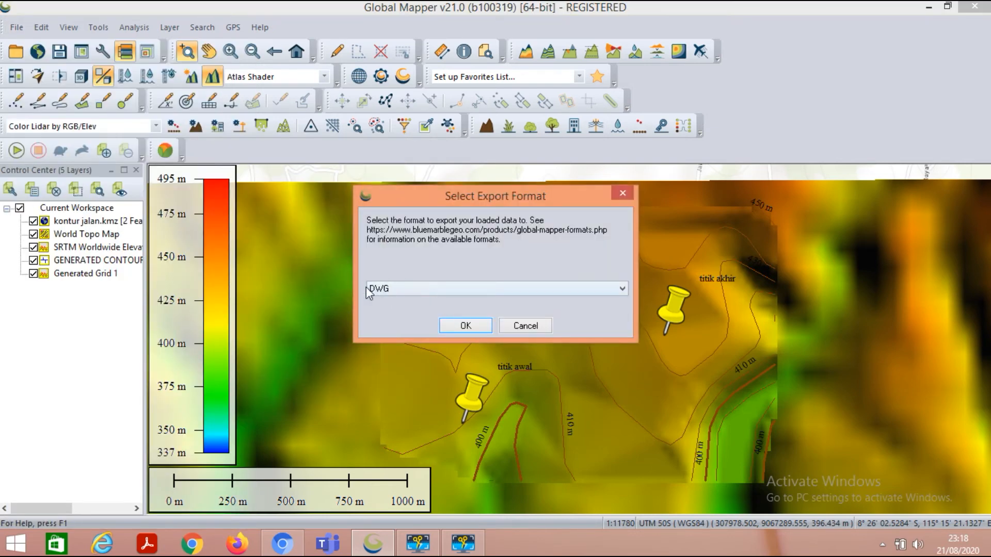
pyautogui.click(471, 329)
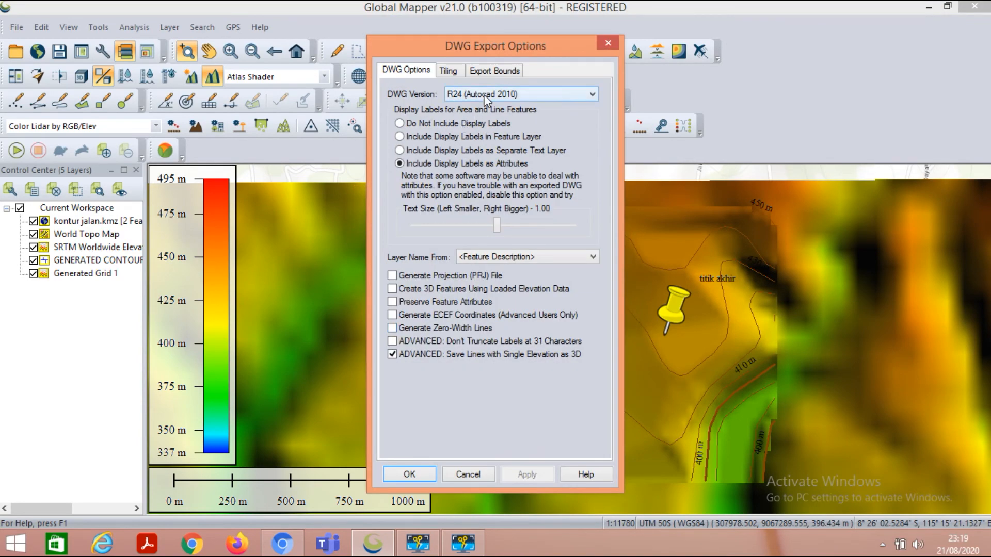
pyautogui.click(485, 95)
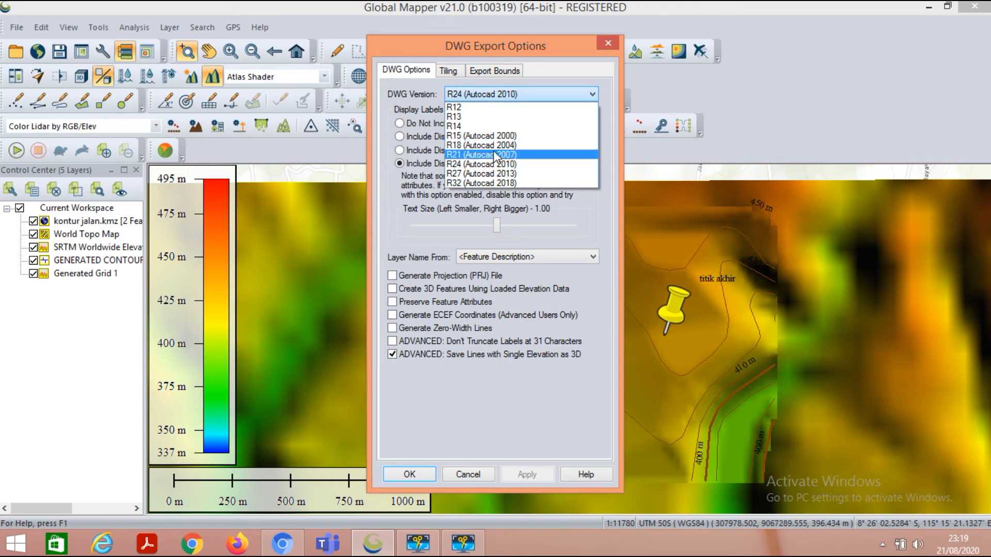
pyautogui.click(495, 155)
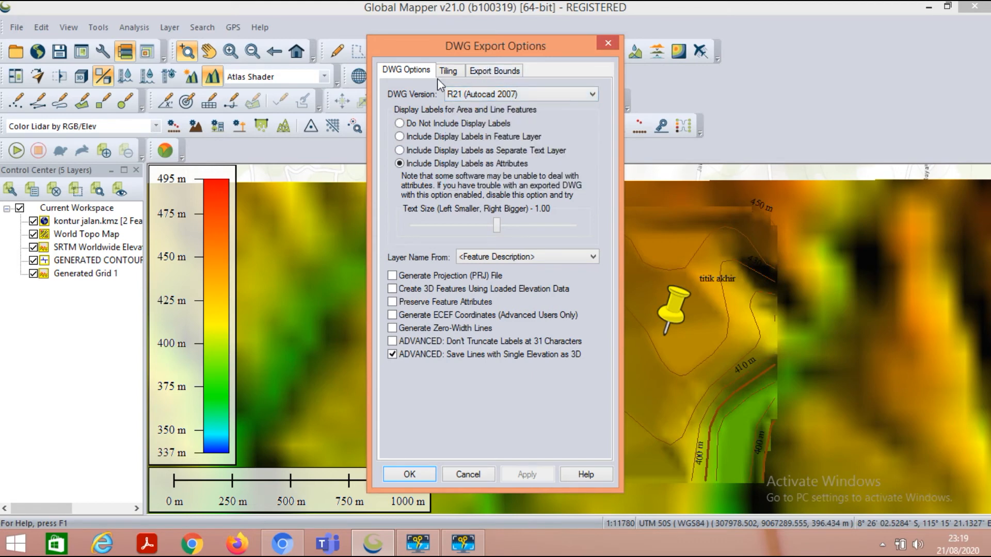
# - Limit the DWG export bounds to a drawn box about 1852 m by 1291 m around the contours and both placemarks
pyautogui.click(478, 72)
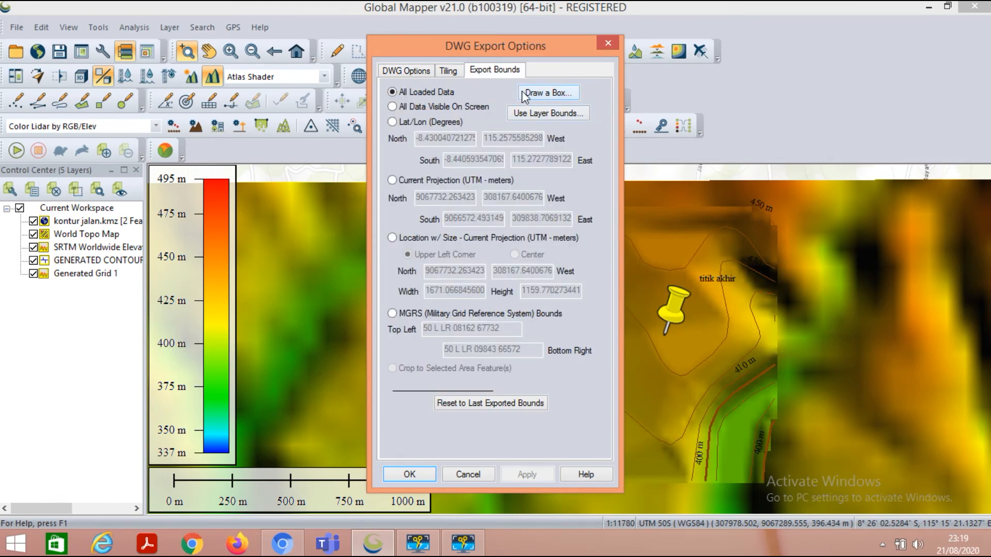
pyautogui.click(414, 70)
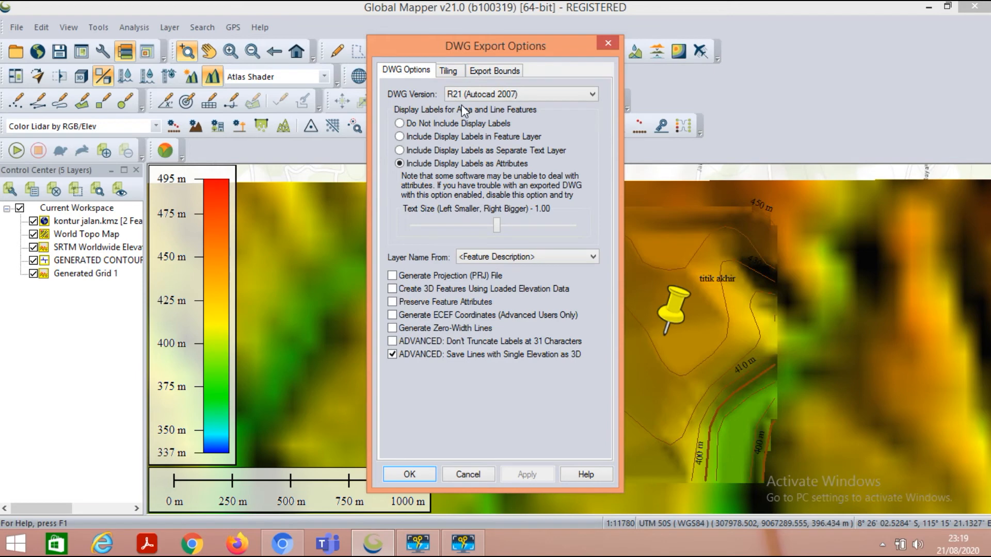
pyautogui.click(494, 70)
pyautogui.click(533, 94)
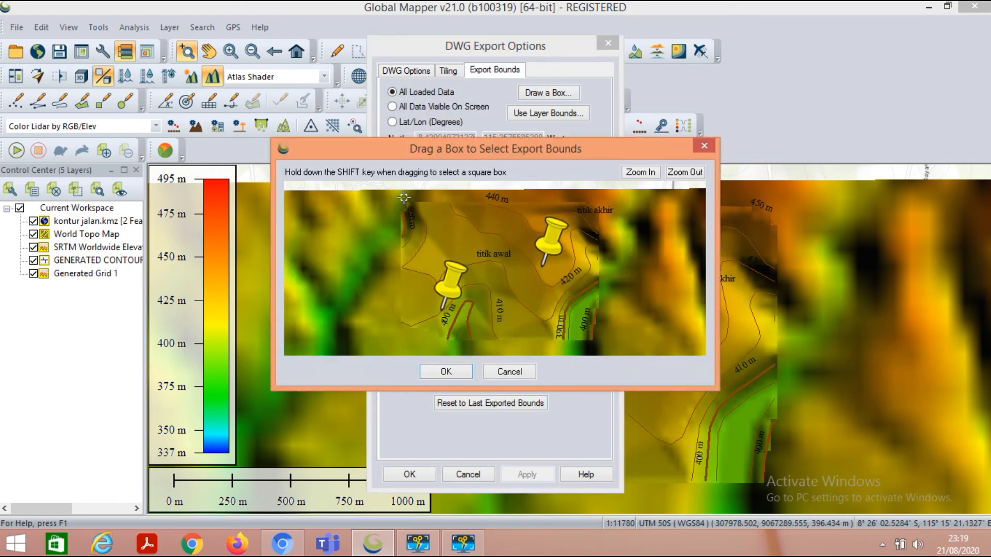
pyautogui.moveTo(402, 197); pyautogui.dragTo(619, 348)
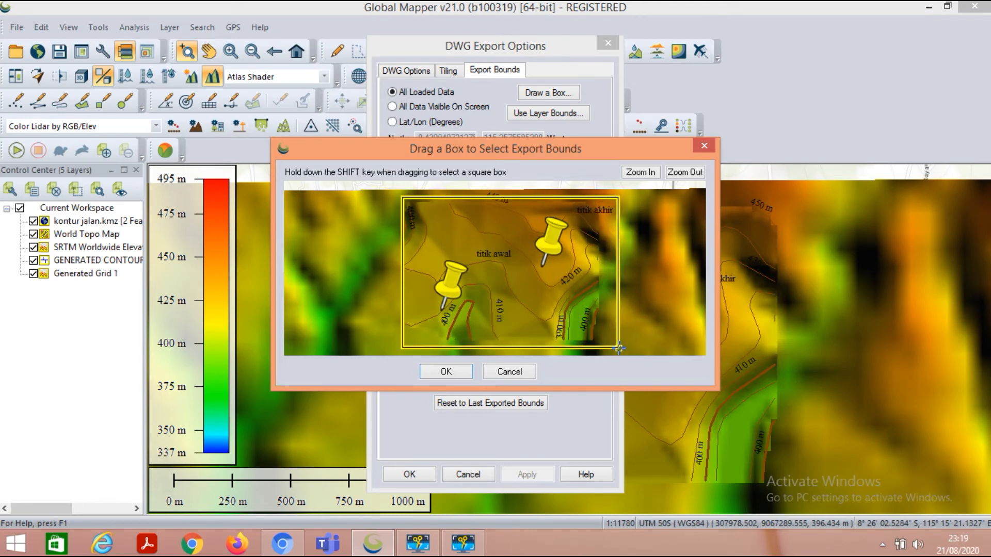
pyautogui.click(454, 372)
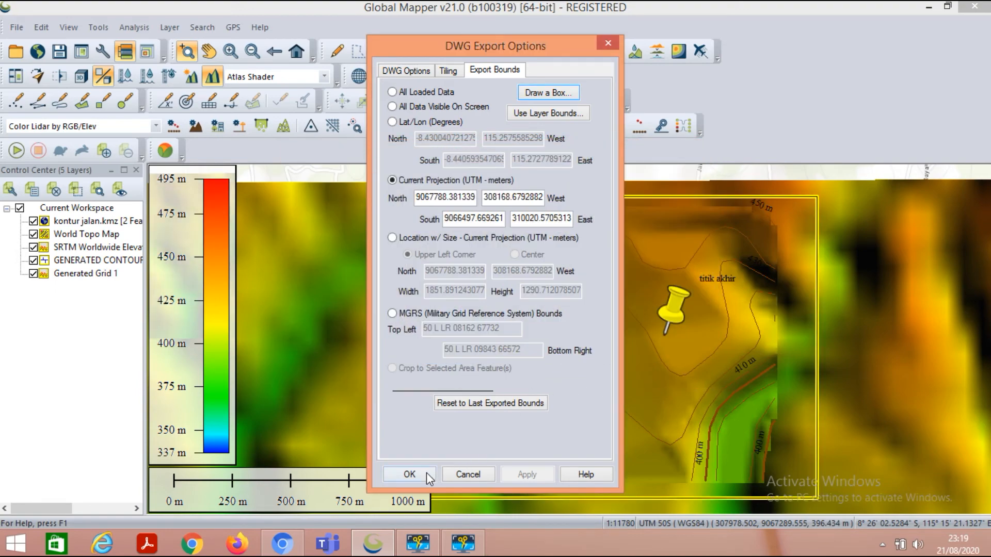
# - Export the DWG file to the Desktop under the name kontur jalan keliki
pyautogui.click(415, 474)
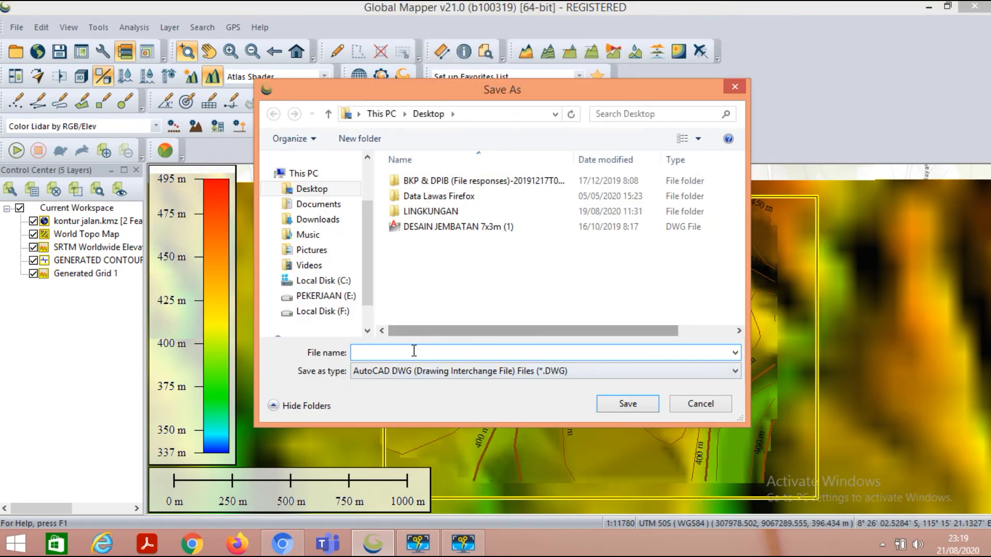
pyautogui.click(313, 191)
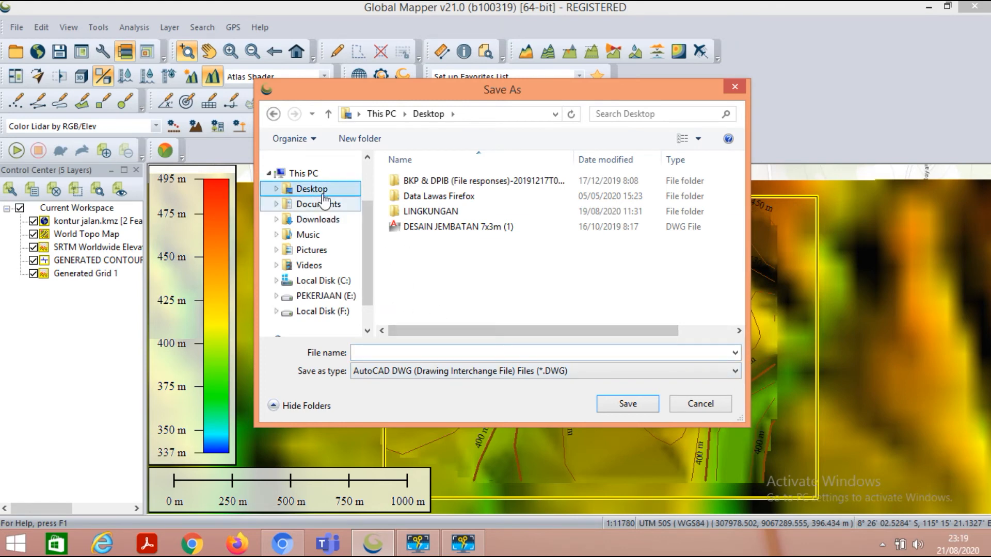
pyautogui.click(400, 355)
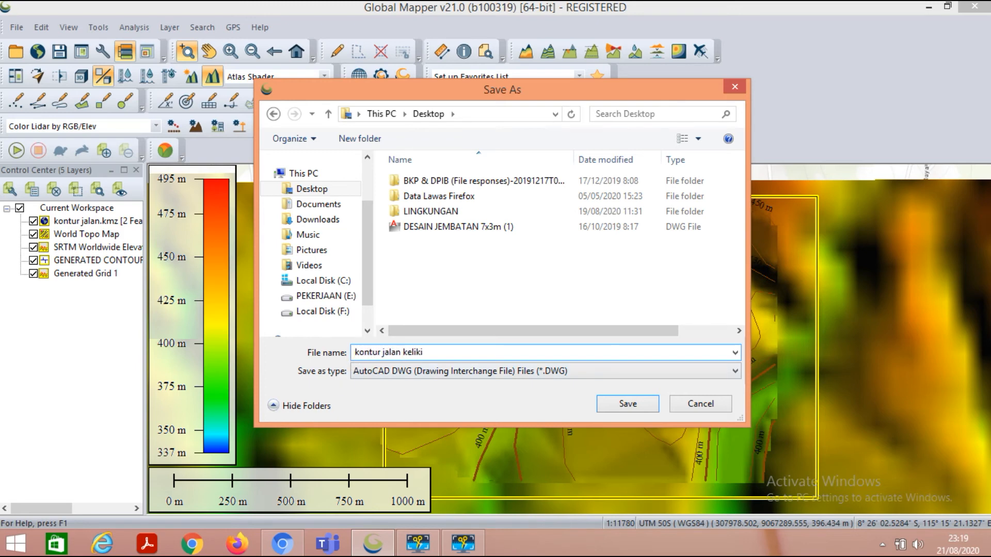
pyautogui.click(637, 408)
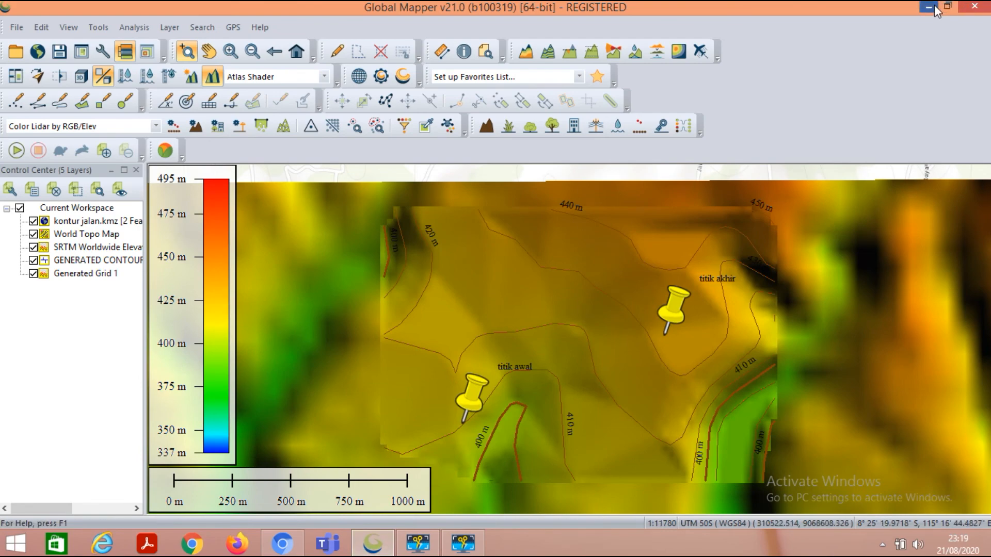
# - Minimize Global Mapper and launch AutoCAD 2012 from the exported kontur jalan keliki file on the desktop
pyautogui.click(934, 5)
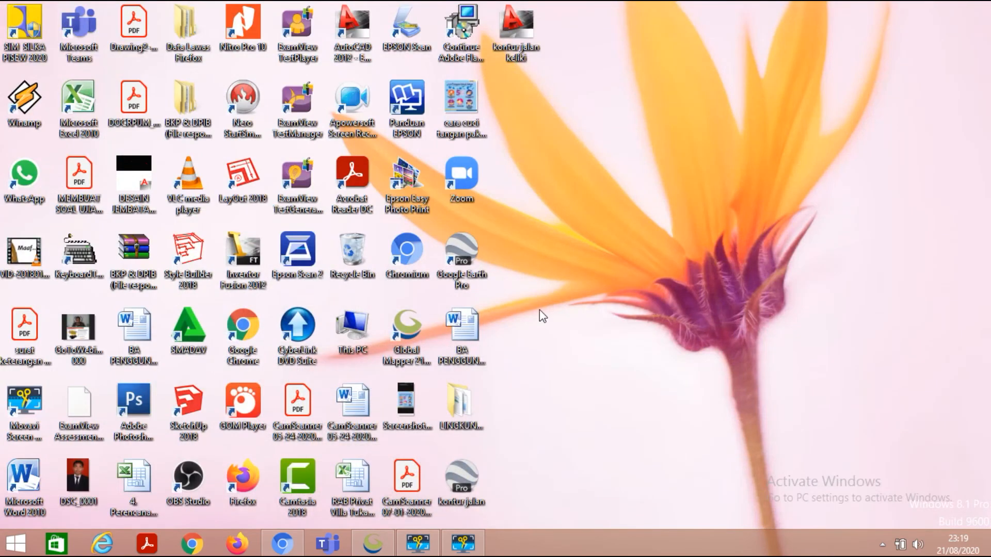
pyautogui.click(524, 34)
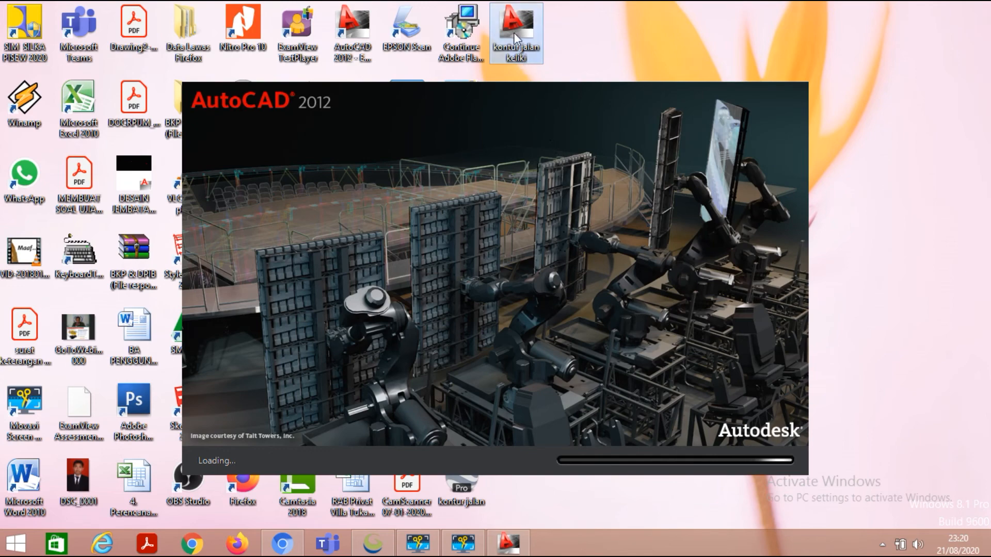
pyautogui.click(373, 543)
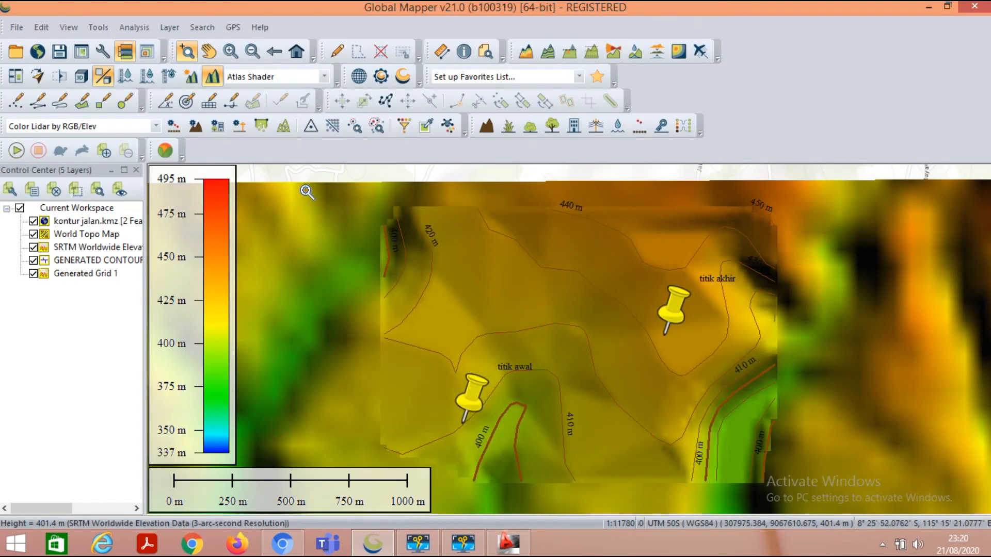
pyautogui.click(8, 29)
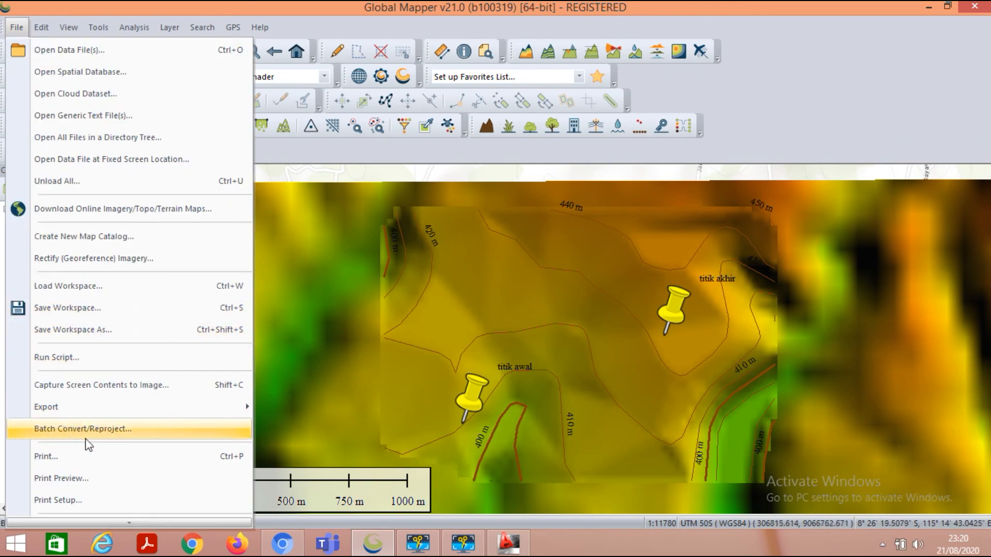
pyautogui.click(575, 321)
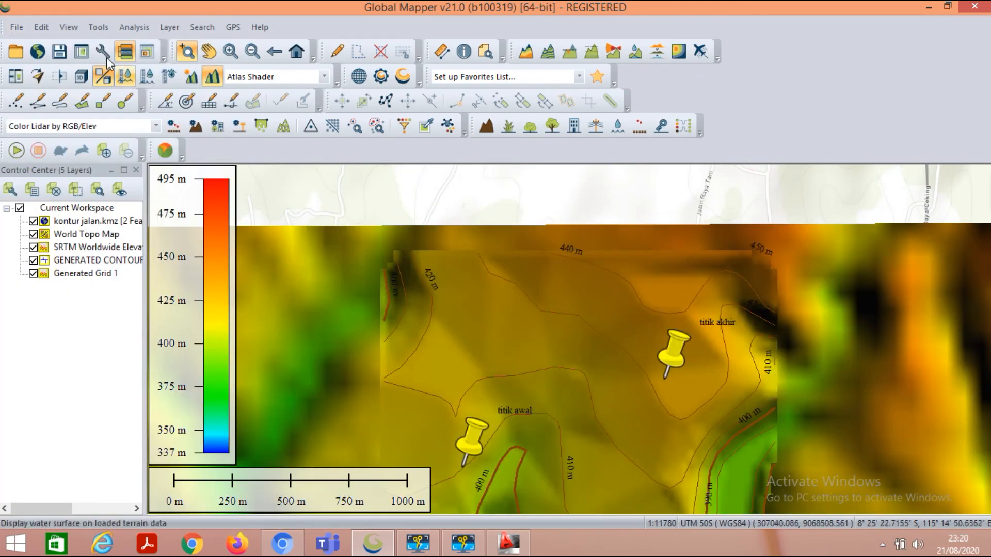
pyautogui.click(17, 27)
pyautogui.click(485, 302)
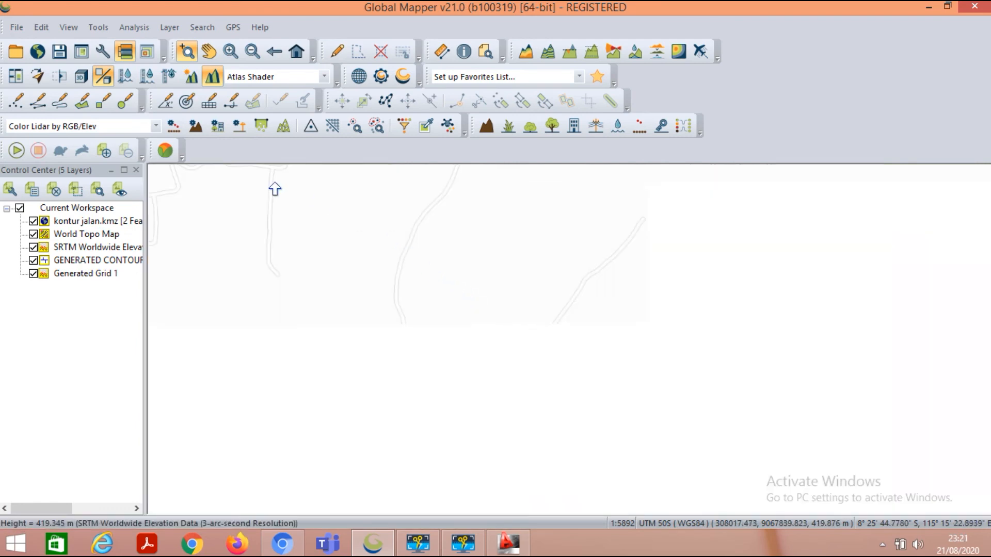
pyautogui.click(17, 28)
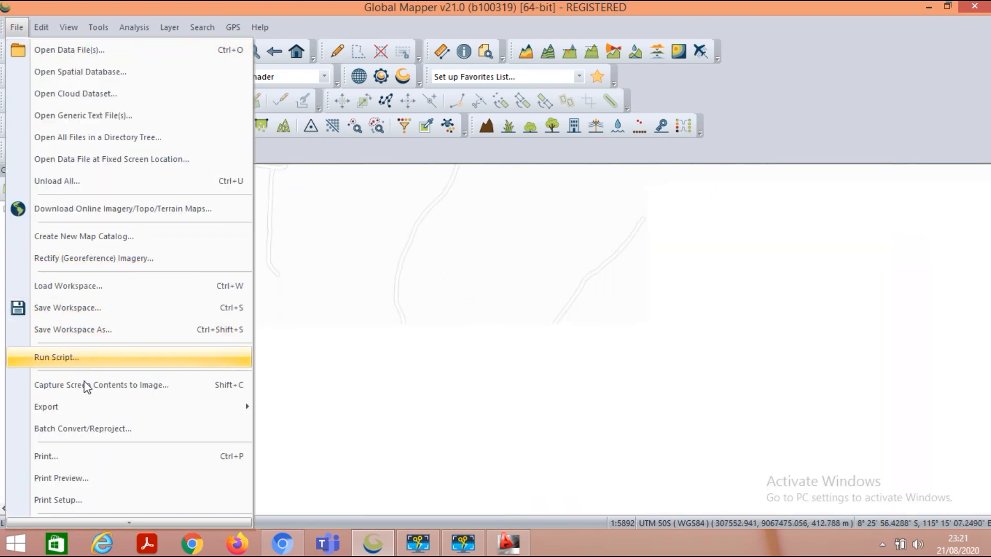
pyautogui.moveTo(90, 409)
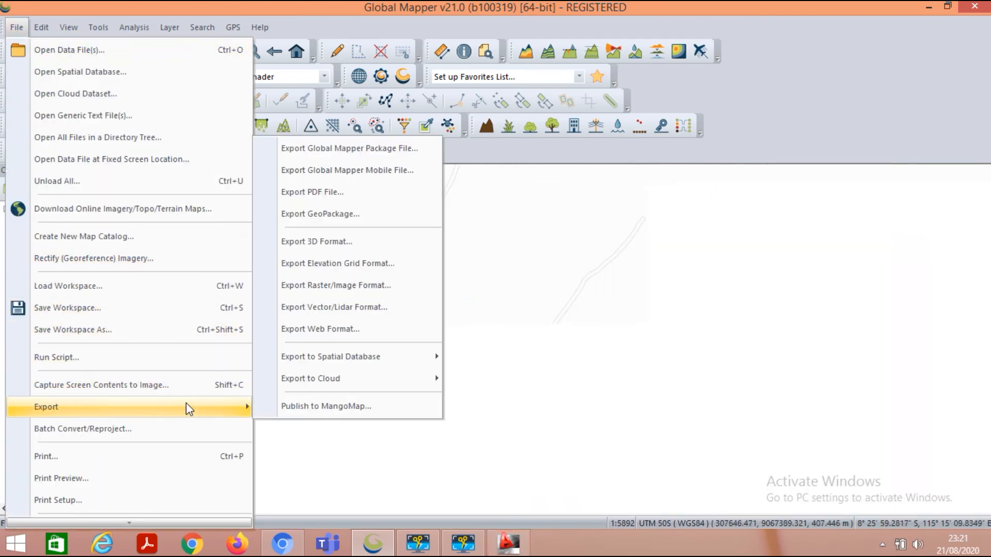
pyautogui.click(345, 243)
pyautogui.click(475, 289)
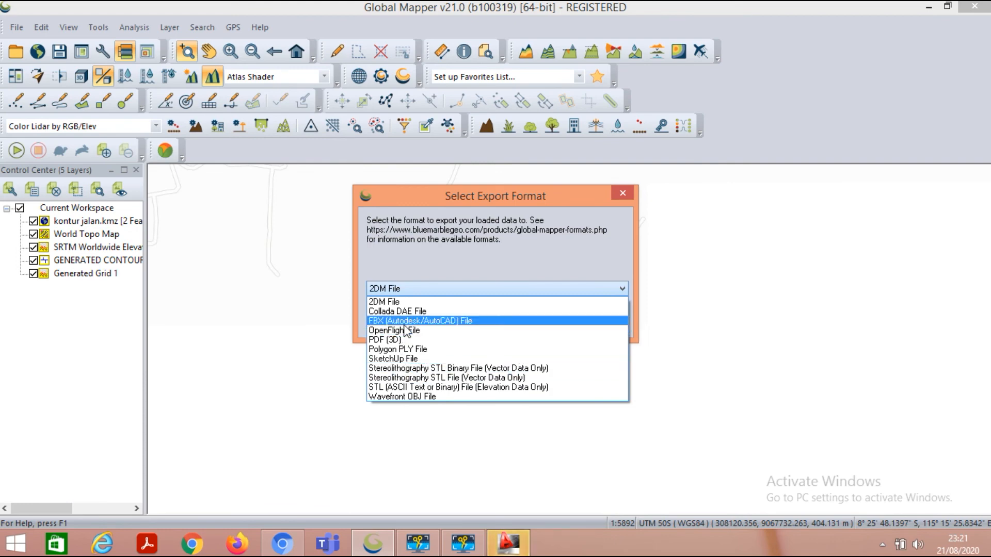
pyautogui.click(500, 267)
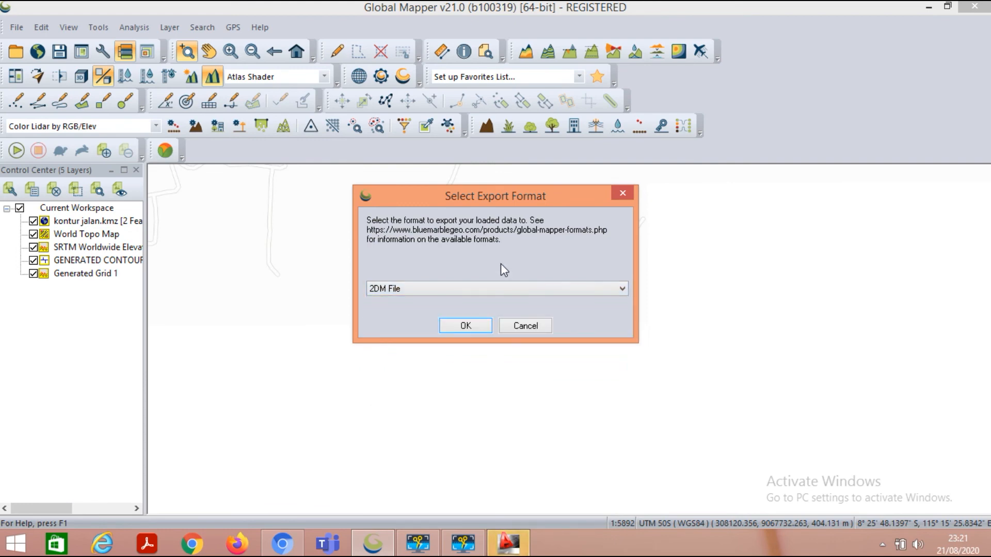
pyautogui.click(526, 326)
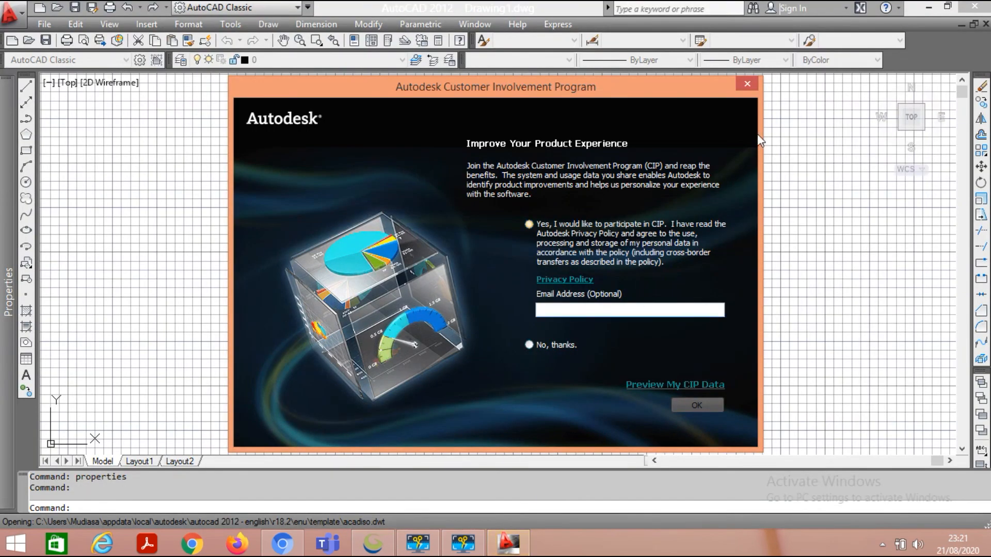
# - Switch to AutoCAD and dismiss the Autodesk Customer Involvement Program offer without answering it
pyautogui.click(747, 84)
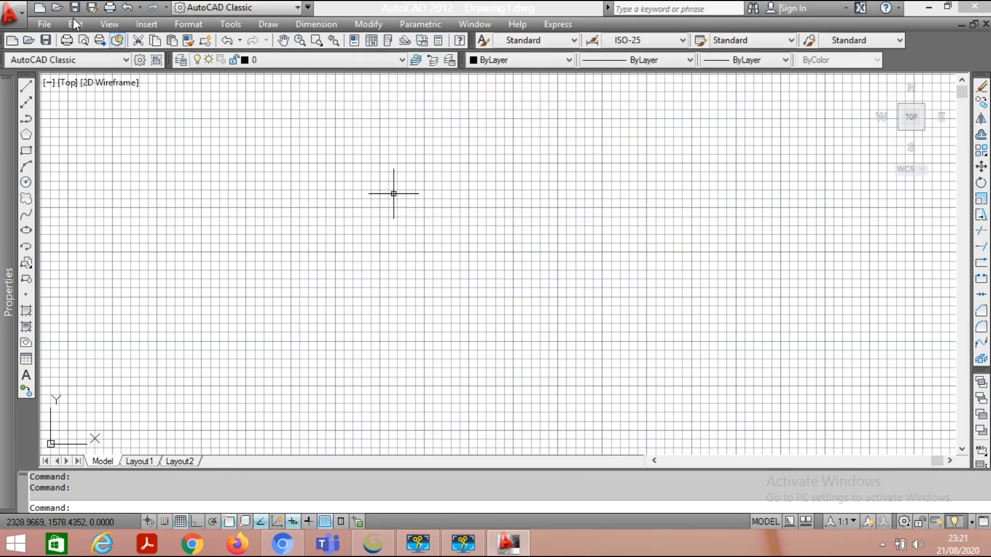
pyautogui.click(44, 24)
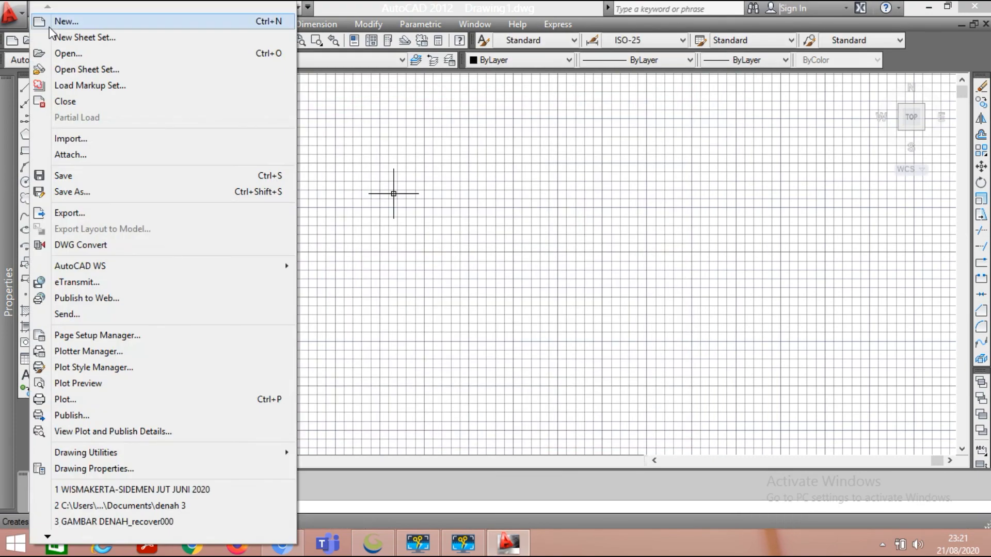
pyautogui.click(74, 56)
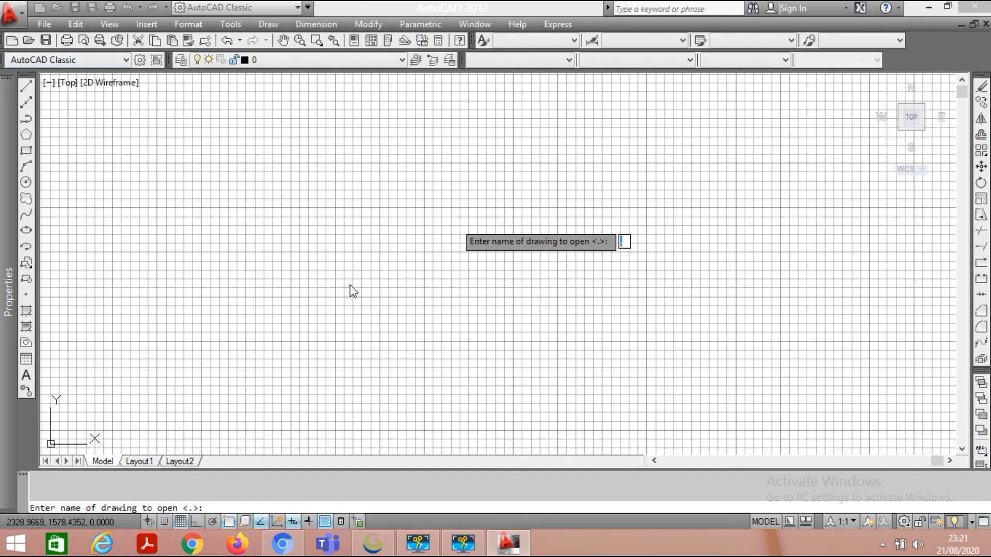
pyautogui.press('Escape')
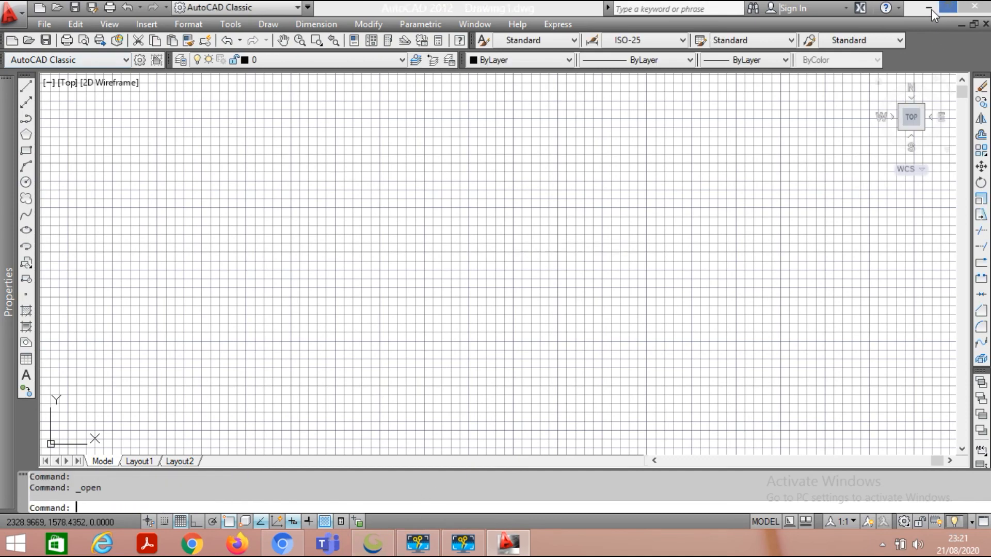
pyautogui.click(928, 8)
pyautogui.click(928, 8)
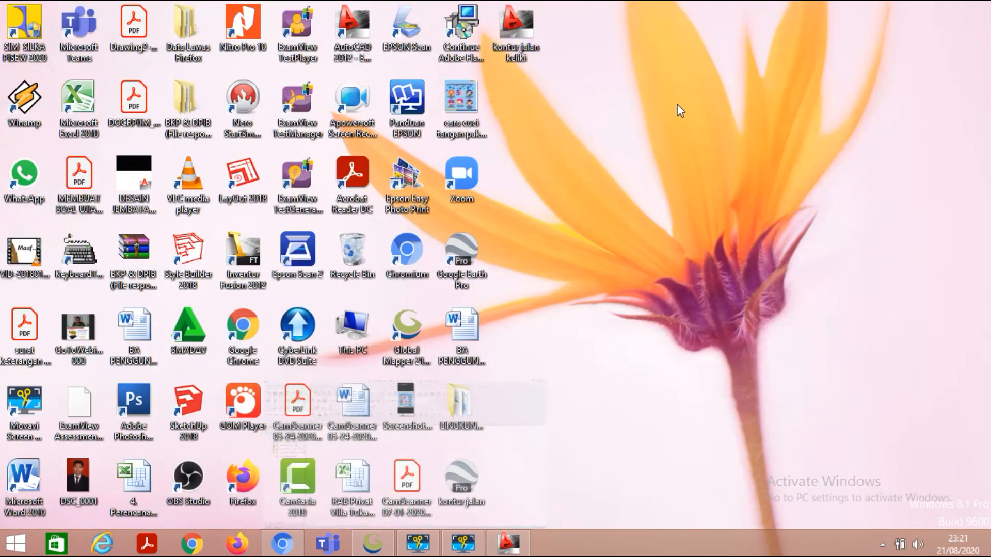
pyautogui.click(370, 547)
pyautogui.click(373, 547)
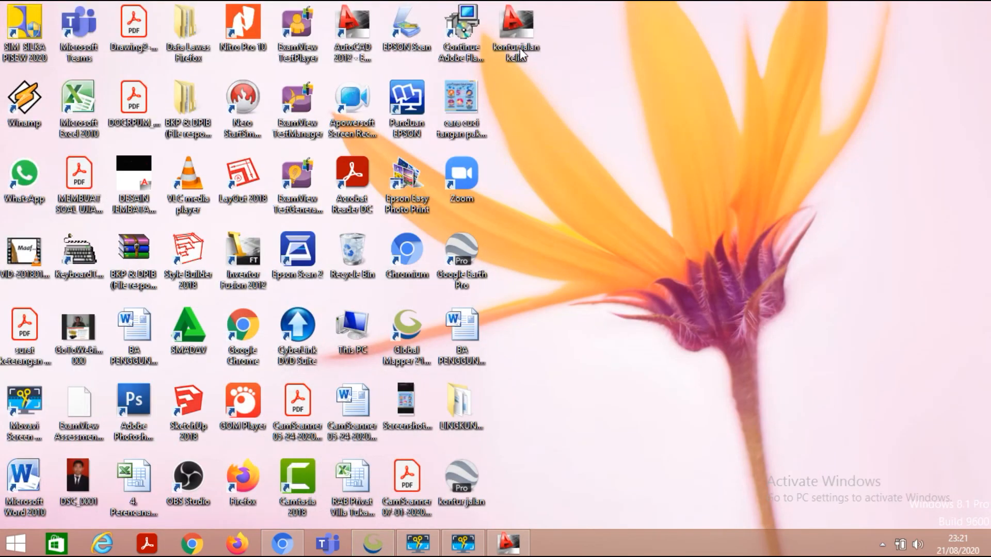
pyautogui.click(511, 27)
pyautogui.doubleClick(510, 27)
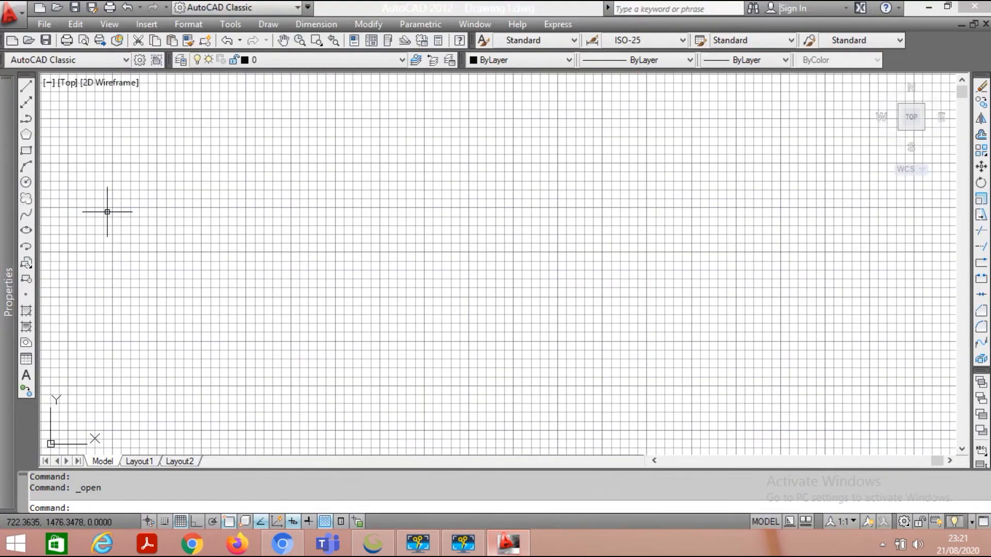
pyautogui.click(45, 23)
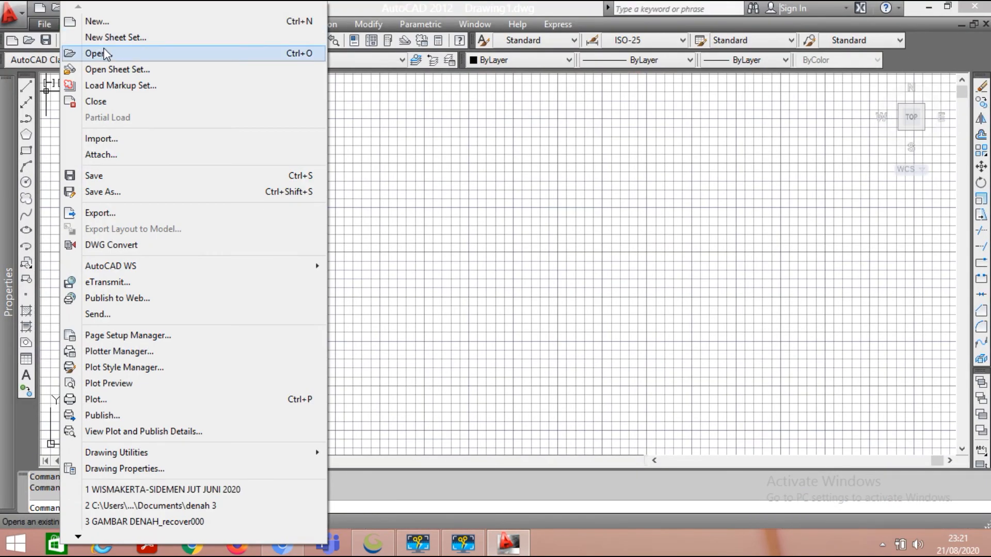
pyautogui.click(104, 53)
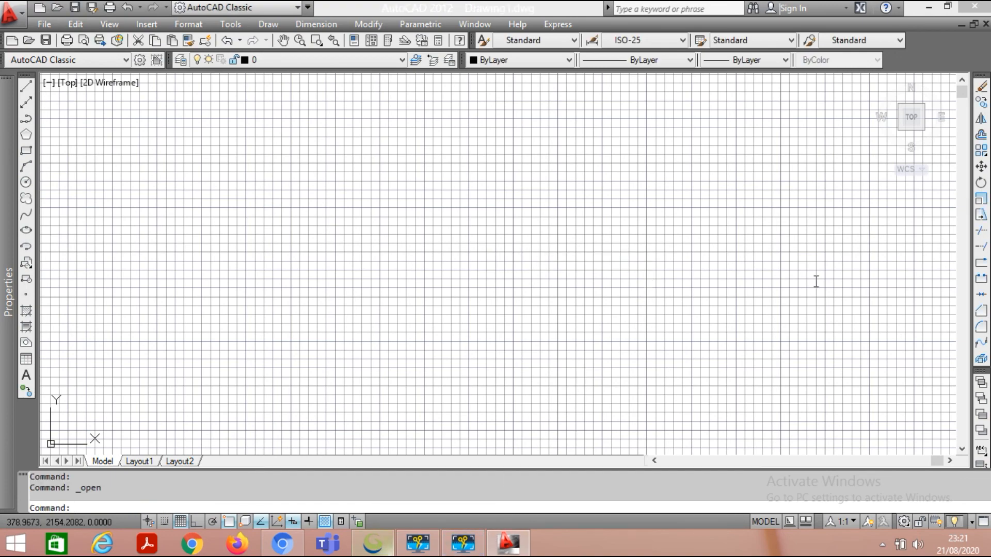
# - Minimize the blank AutoCAD drawing and open kontur jalan keliki from the desktop
pyautogui.click(929, 7)
pyautogui.doubleClick(515, 31)
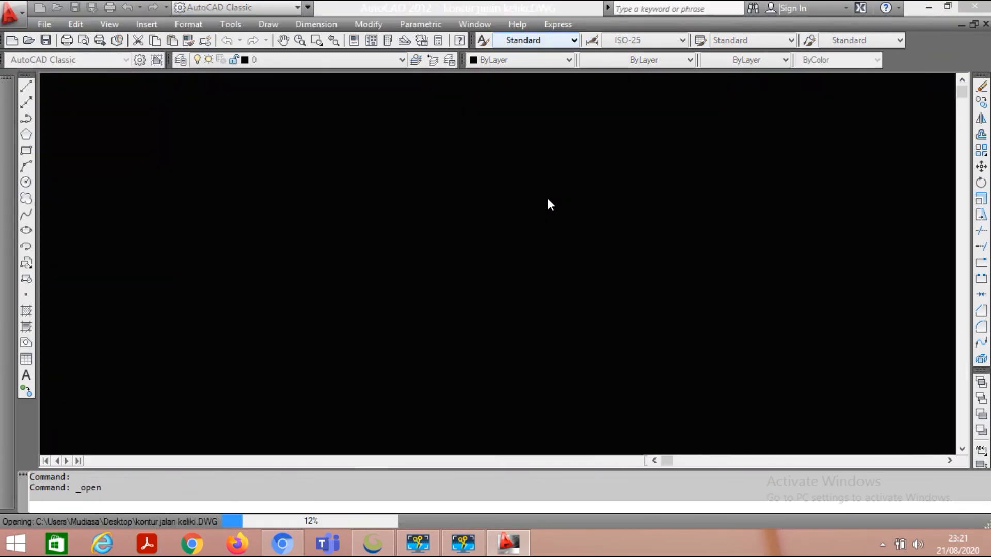
pyautogui.click(467, 238)
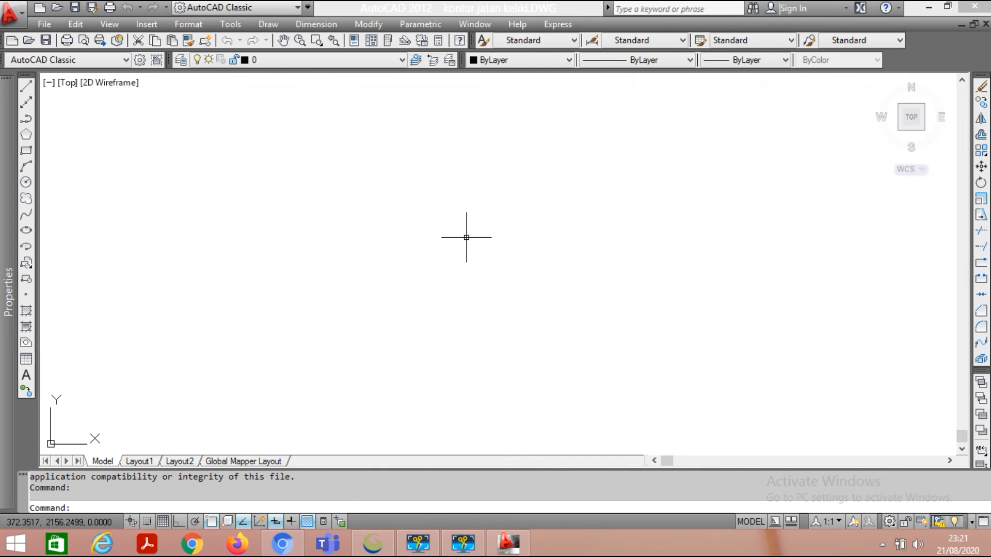
# - Zoom the drawing with the All option to bring the complete contour map into view
pyautogui.scroll(-5, 454, 243)
pyautogui.scroll(3, 329, 311)
pyautogui.scroll(-5, 382, 273)
pyautogui.write('z')
pyautogui.press('Return')
pyautogui.write('a')
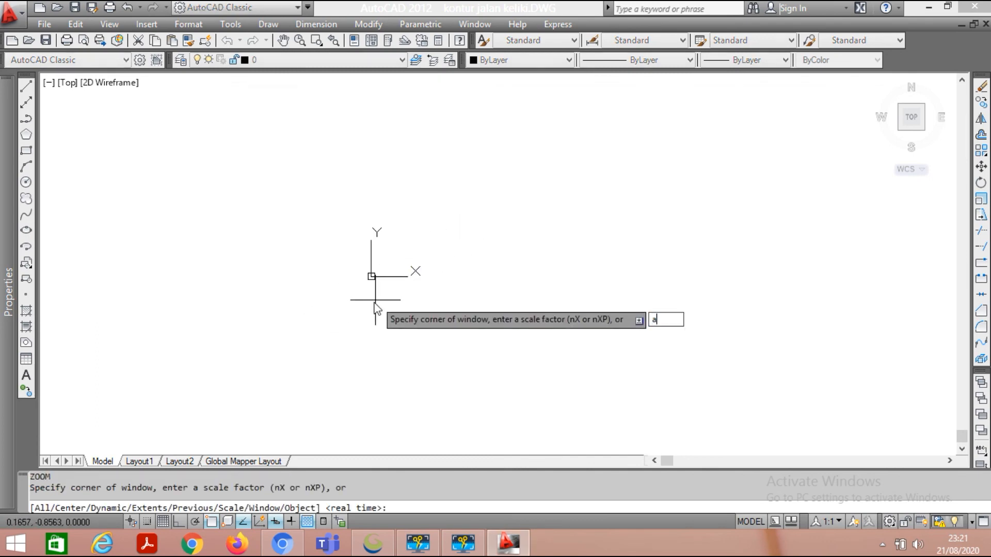
pyautogui.press('Return')
pyautogui.scroll(-2, 458, 248)
pyautogui.scroll(2, 464, 253)
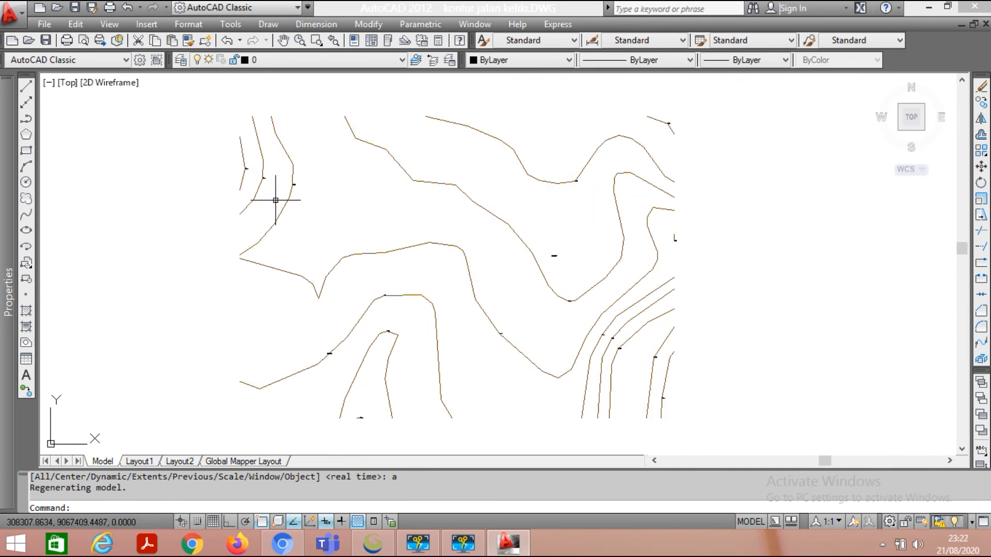
# - Examine the exported contour lines, their elevation labels and the start and end point labels up close and as a whole
pyautogui.scroll(10, 552, 259)
pyautogui.scroll(-6, 570, 261)
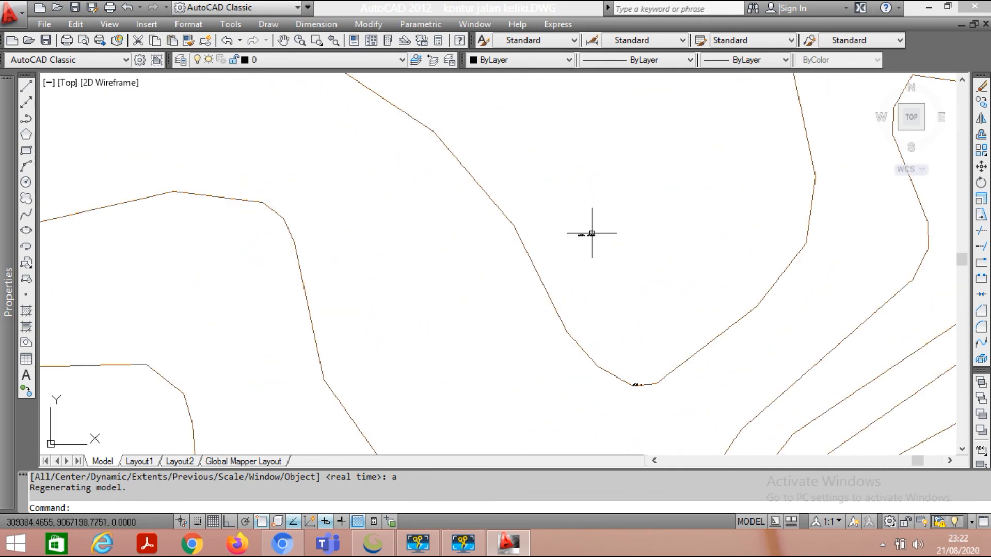
pyautogui.scroll(-4, 617, 247)
pyautogui.scroll(4, 472, 309)
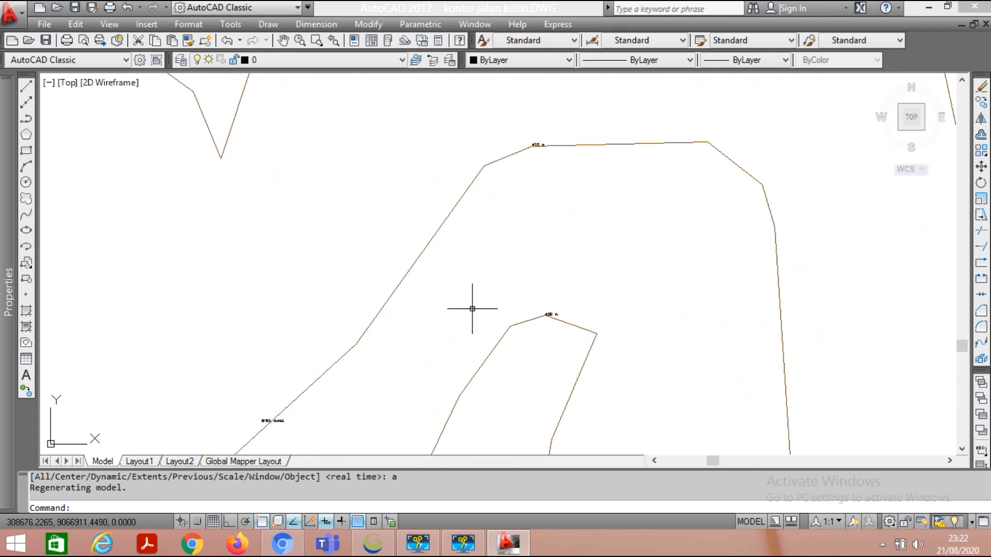
pyautogui.scroll(5, 268, 416)
pyautogui.scroll(-4, 320, 294)
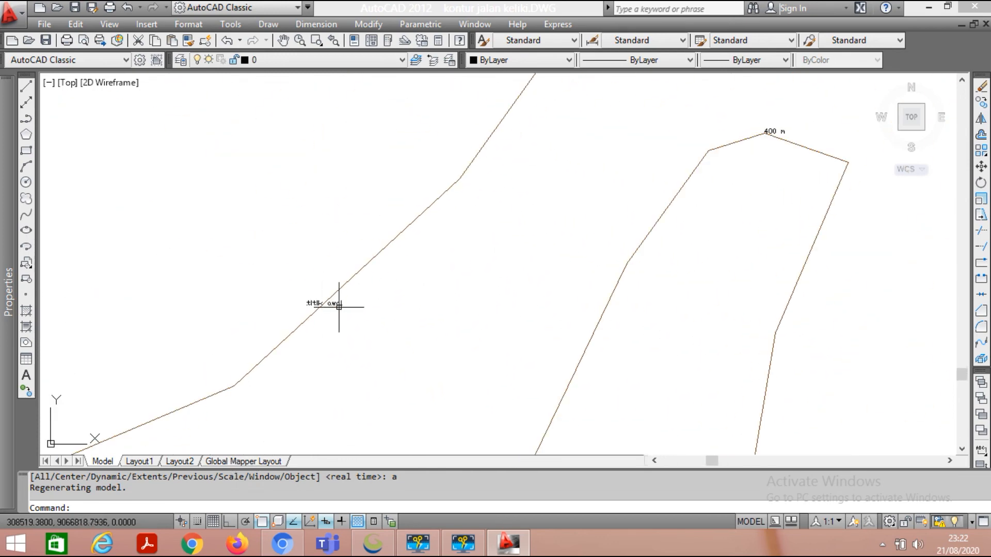
pyautogui.scroll(6, 795, 147)
pyautogui.scroll(-7, 697, 192)
pyautogui.scroll(4, 661, 212)
pyautogui.scroll(-3, 604, 243)
pyautogui.scroll(4, 593, 197)
pyautogui.scroll(-5, 578, 204)
pyautogui.scroll(7, 568, 206)
pyautogui.scroll(-3, 659, 424)
pyautogui.scroll(5, 725, 281)
pyautogui.scroll(-2, 726, 287)
pyautogui.scroll(-3, 629, 259)
pyautogui.scroll(5, 633, 261)
pyautogui.scroll(-4, 703, 150)
pyautogui.scroll(-2, 695, 178)
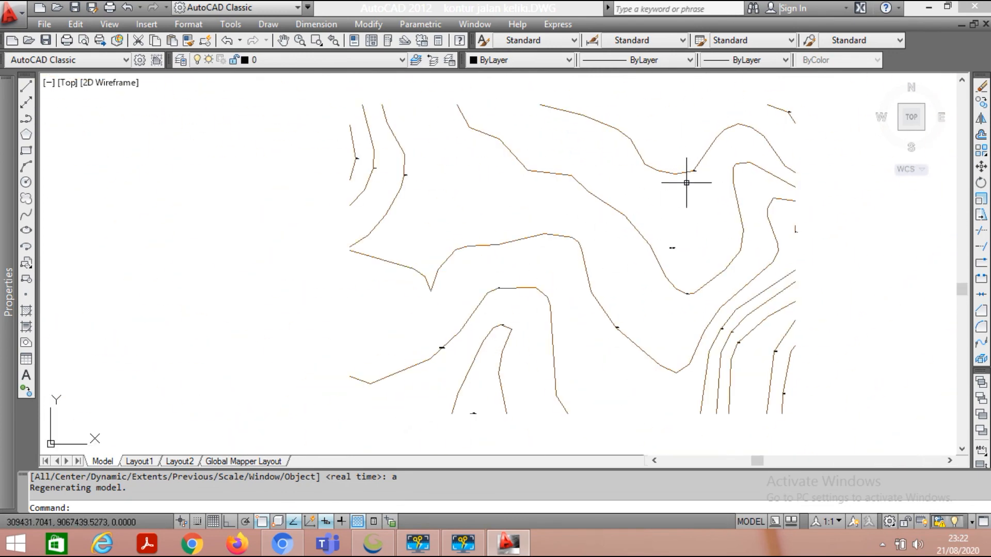
pyautogui.scroll(-2, 609, 273)
pyautogui.scroll(2, 568, 289)
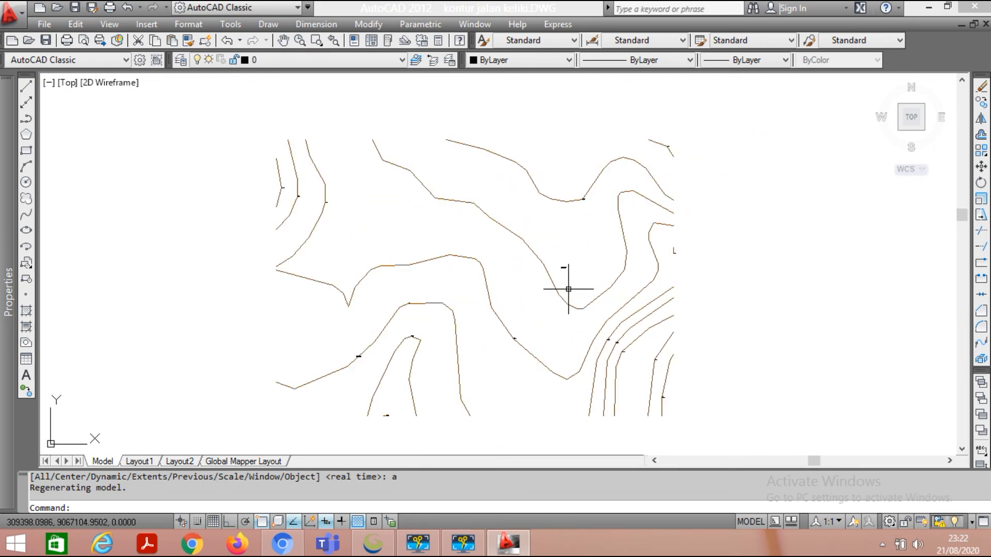